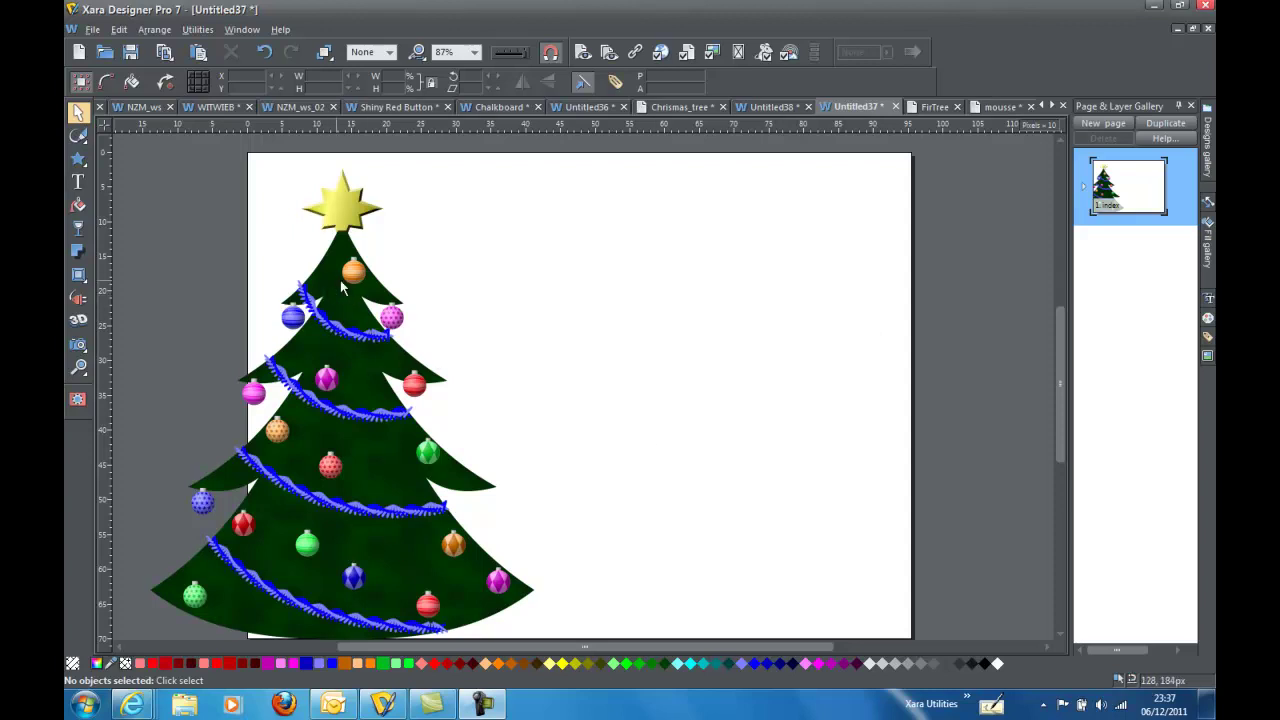
- Draw a straight vertical trunk line about 683 px tall on the blank area beside the decorated tree, using the 64px line width
click(78, 135)
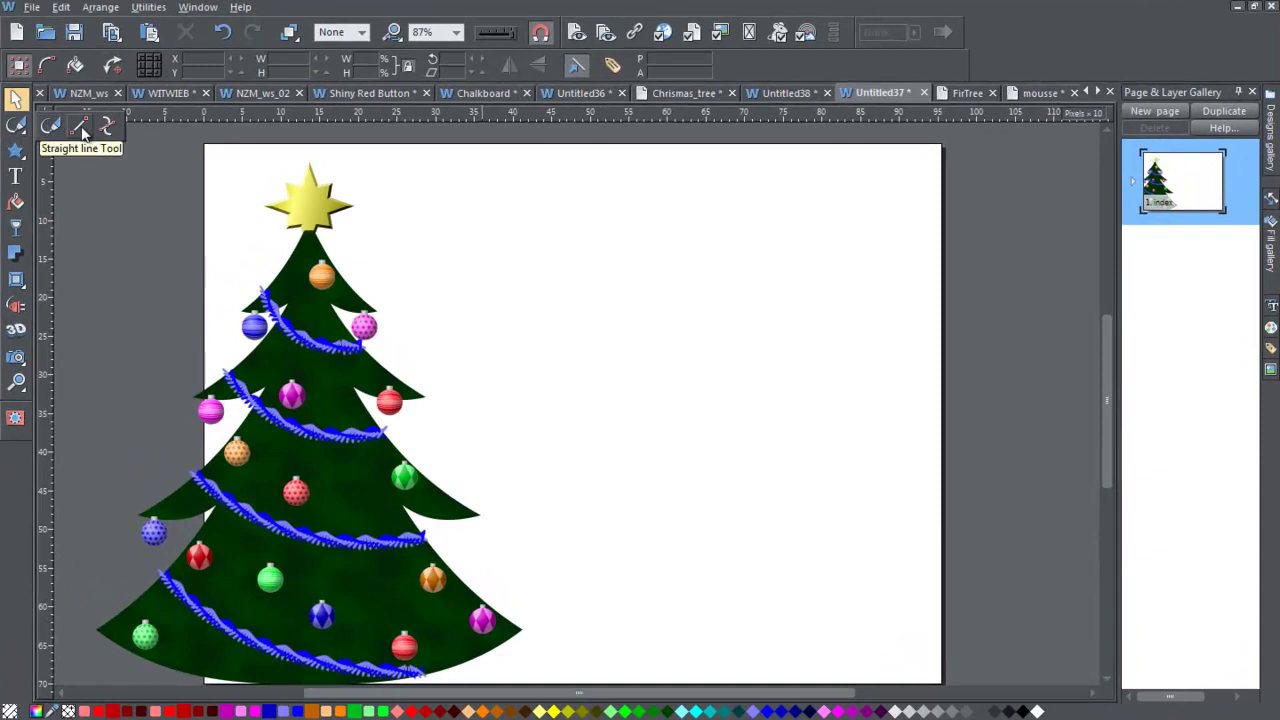
click(79, 126)
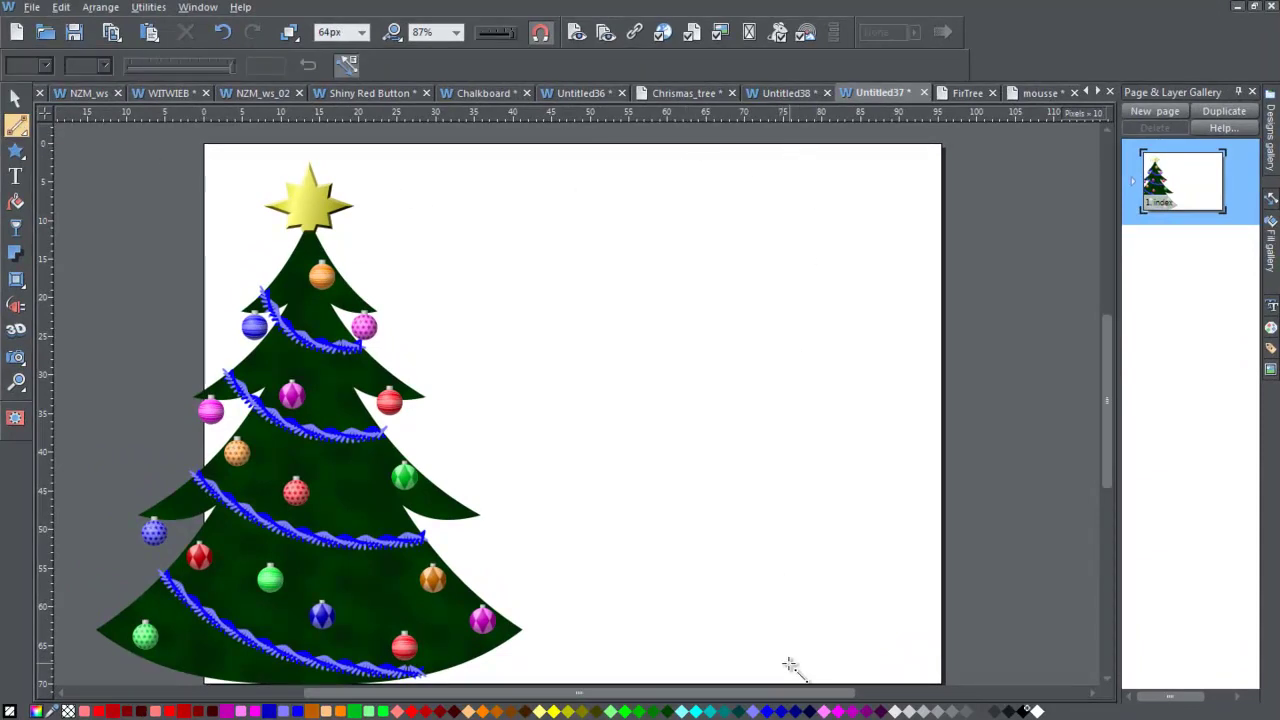
mouse_move(790, 672)
mouse_down()
mouse_move(800, 478)
mouse_move(789, 148)
mouse_up()
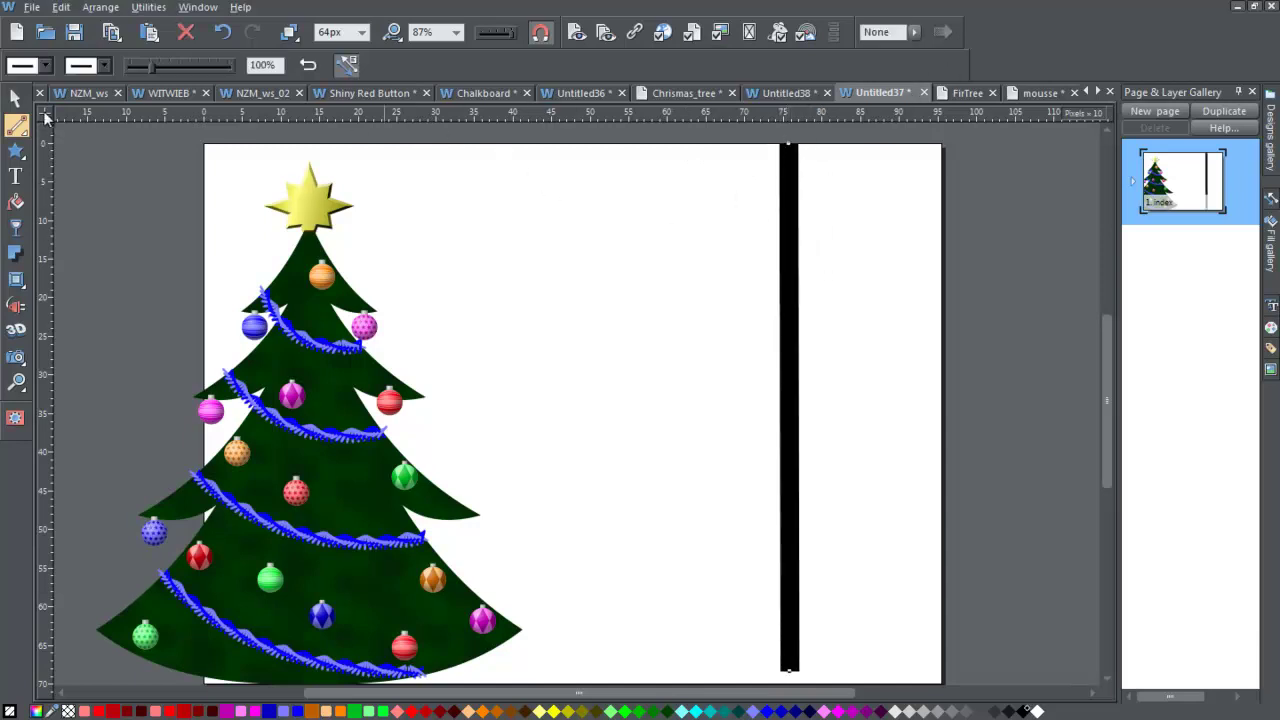
- Apply the Convex stroke shape to the trunk line so it is wide at the base and narrow at the tip
mouse_move(22, 128)
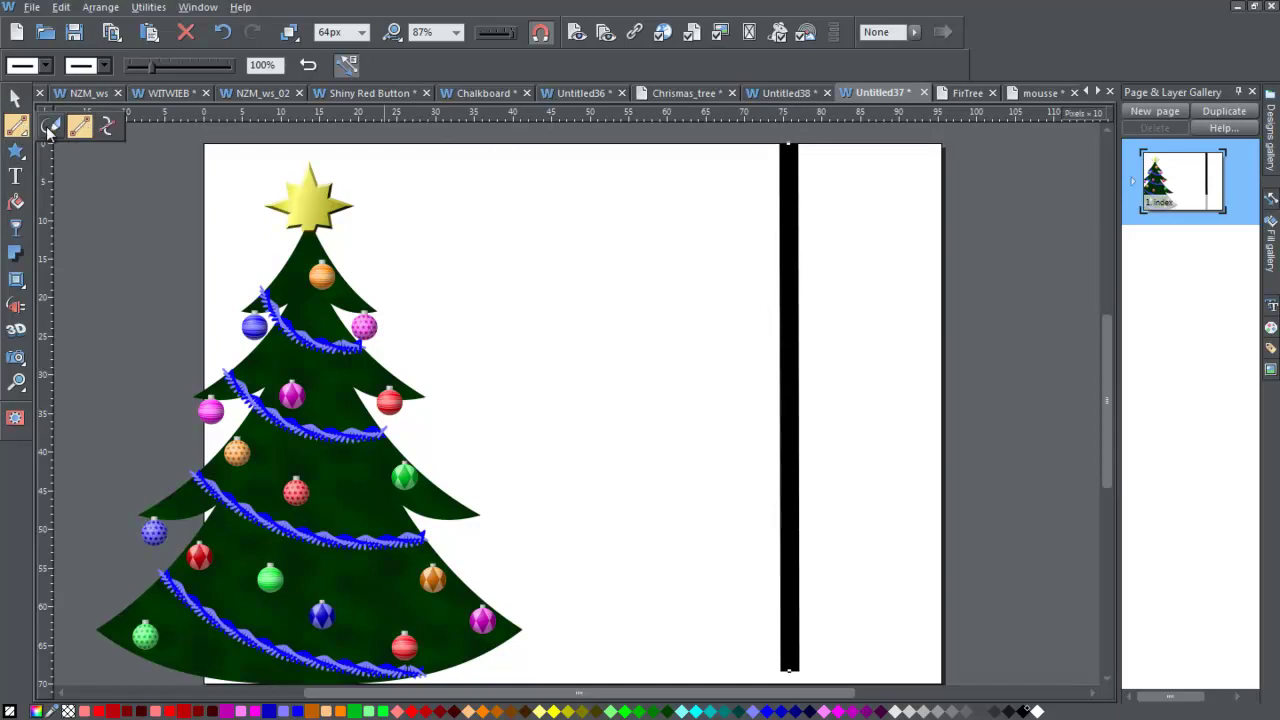
click(50, 126)
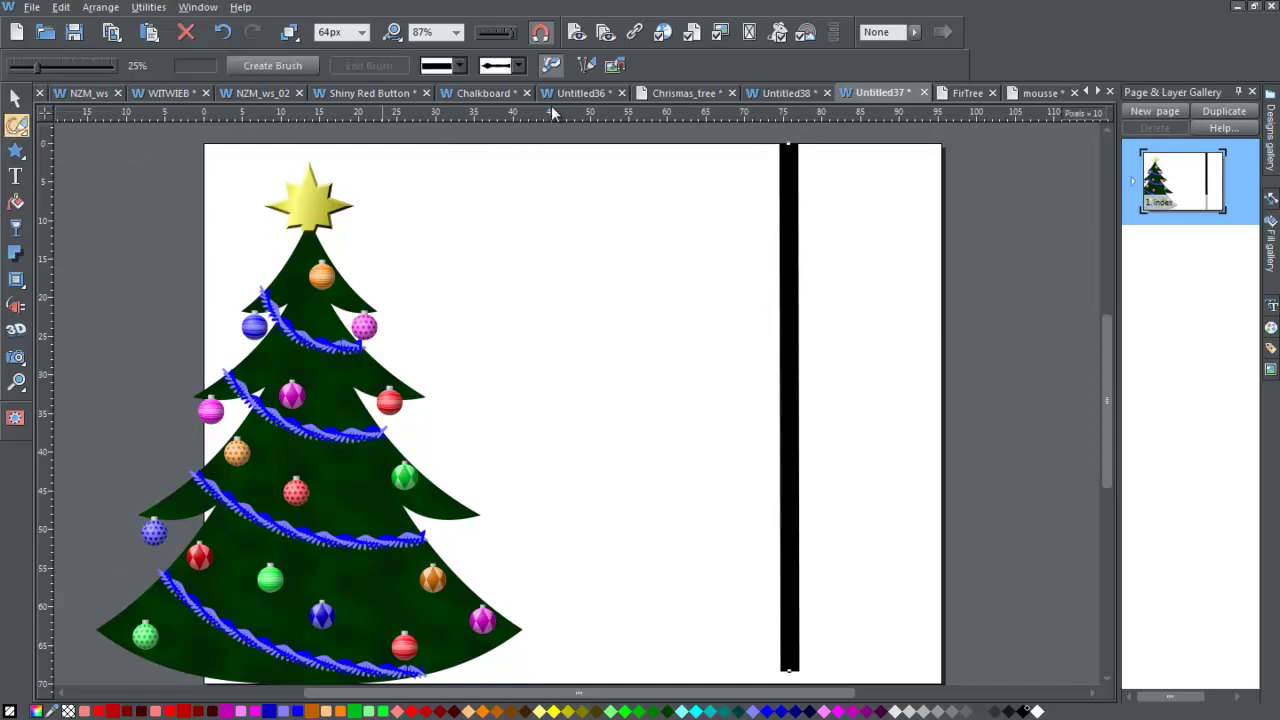
click(519, 66)
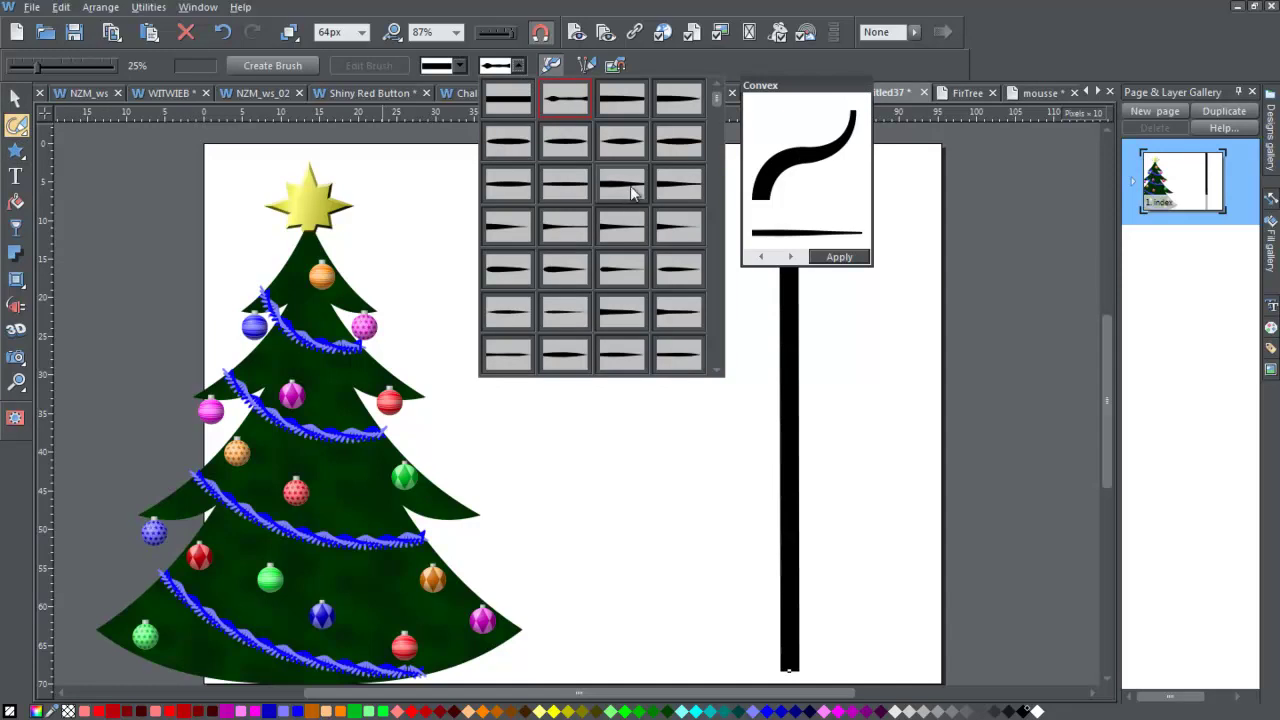
click(624, 188)
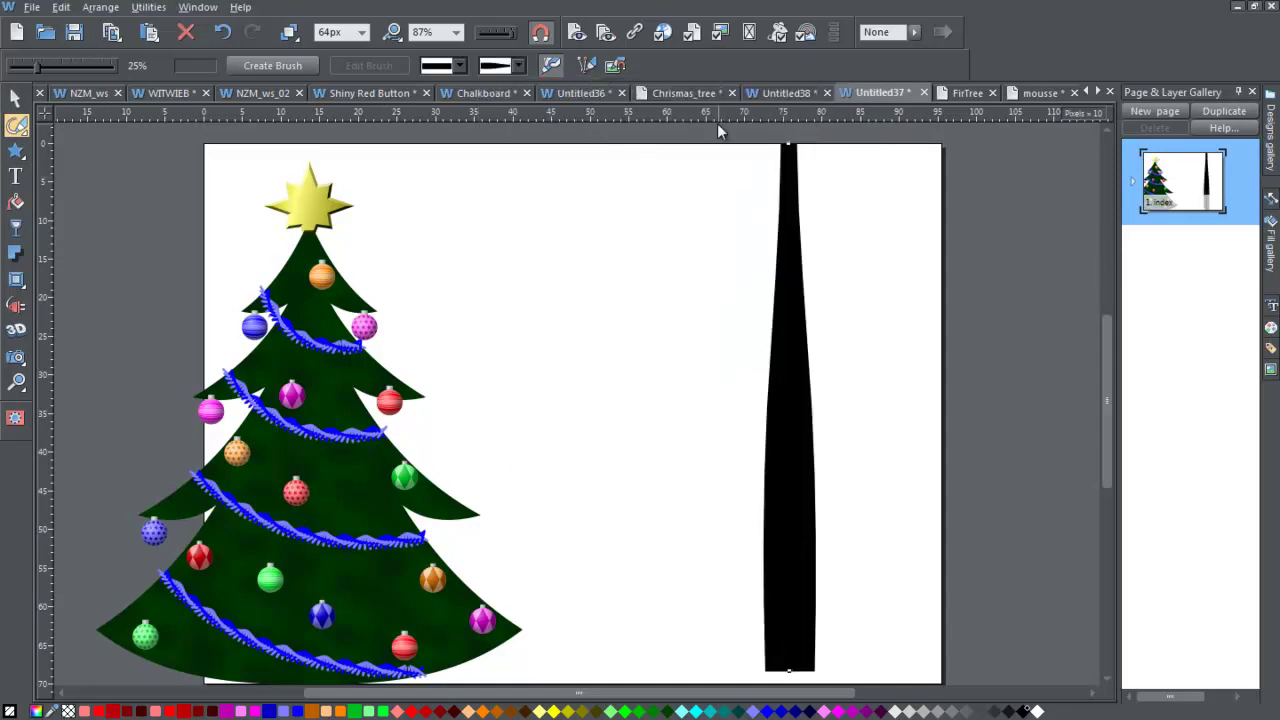
- Try a Round cap on the ends of the trunk line and restore the Butt cap
click(1273, 202)
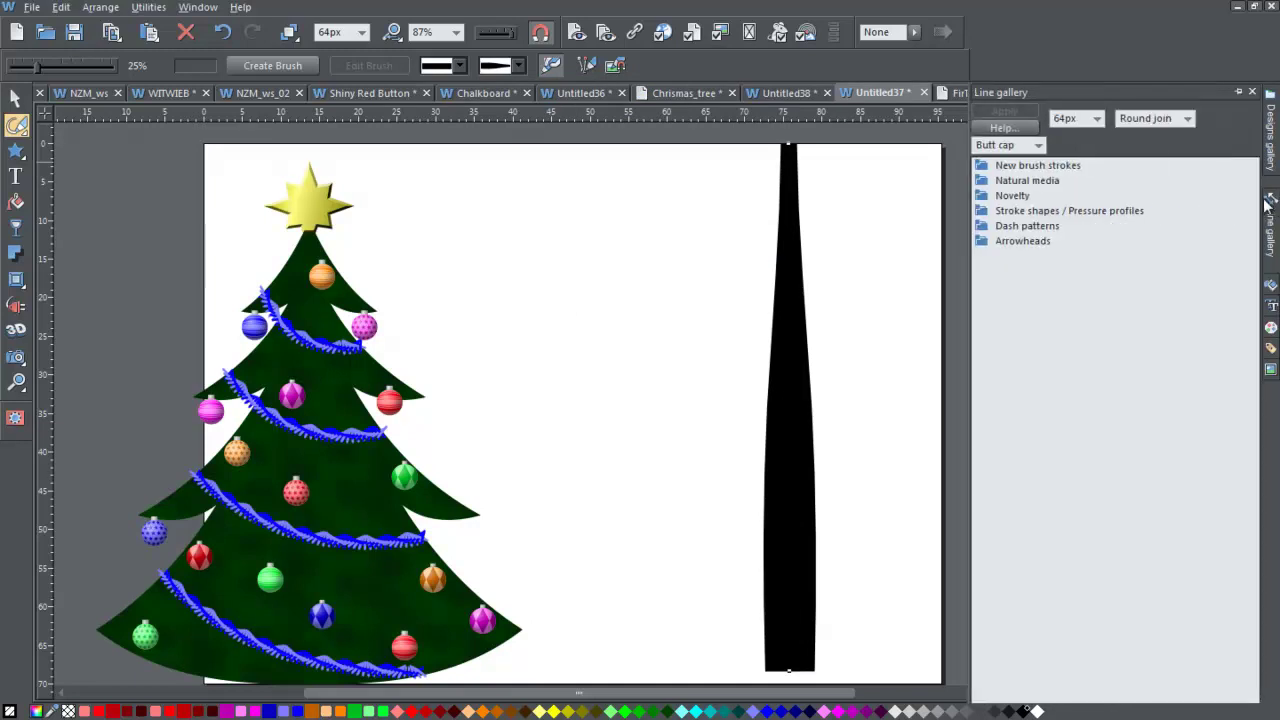
click(1039, 145)
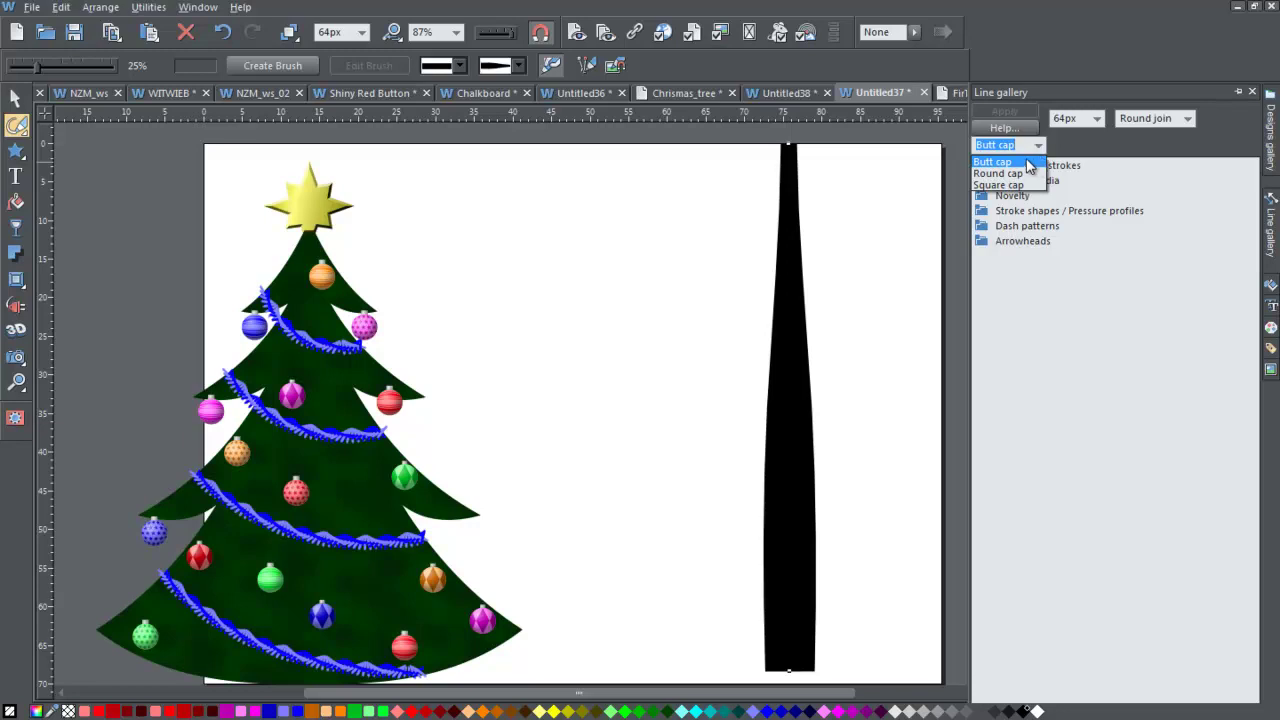
click(1034, 178)
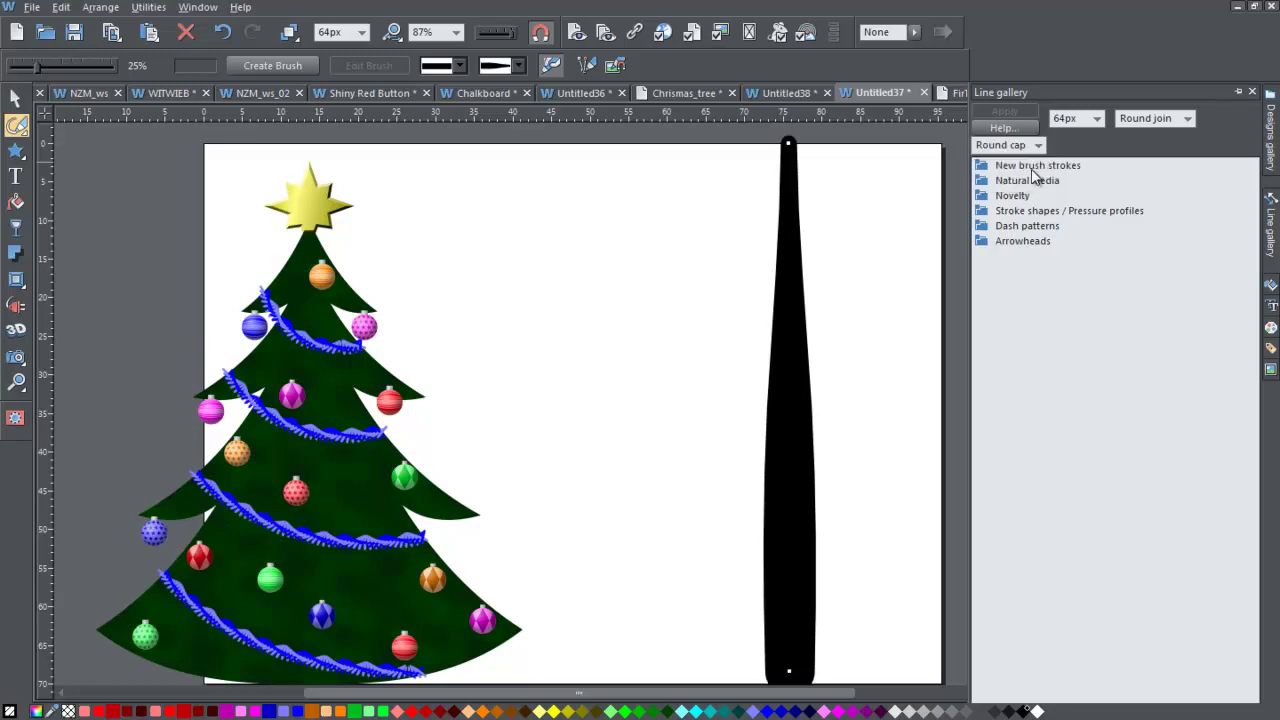
key(F10)
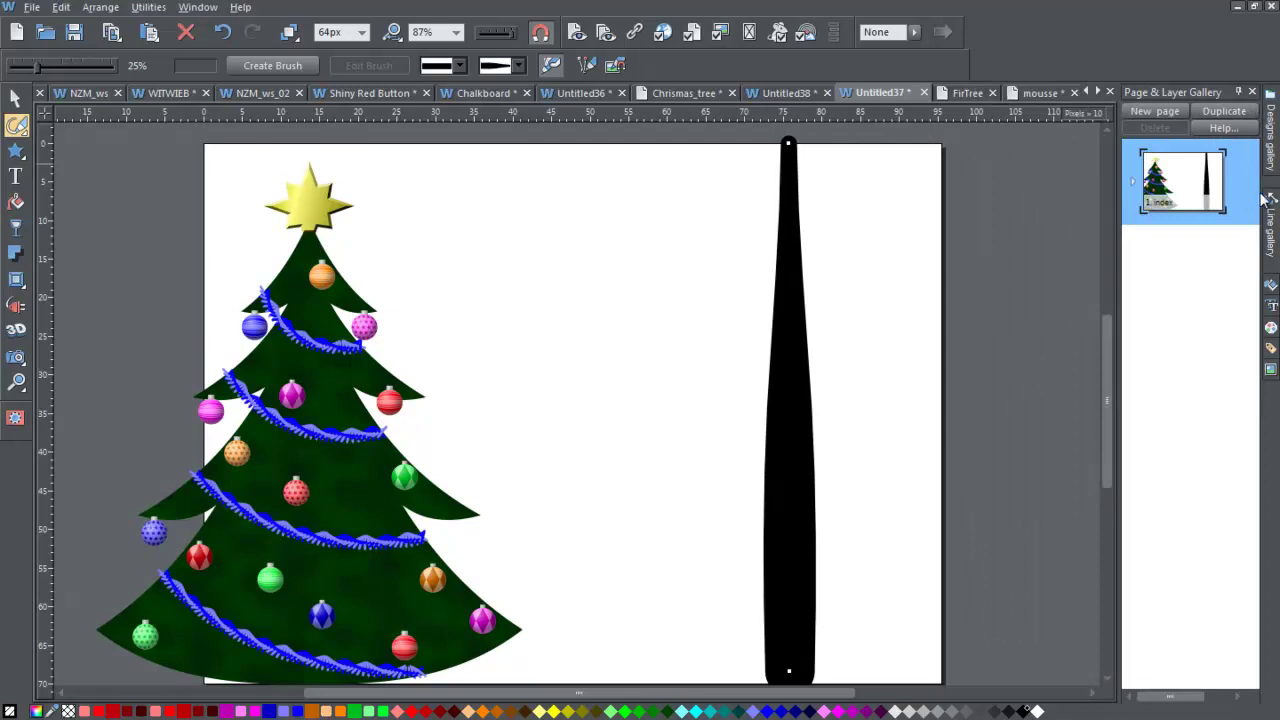
click(1268, 202)
click(1039, 146)
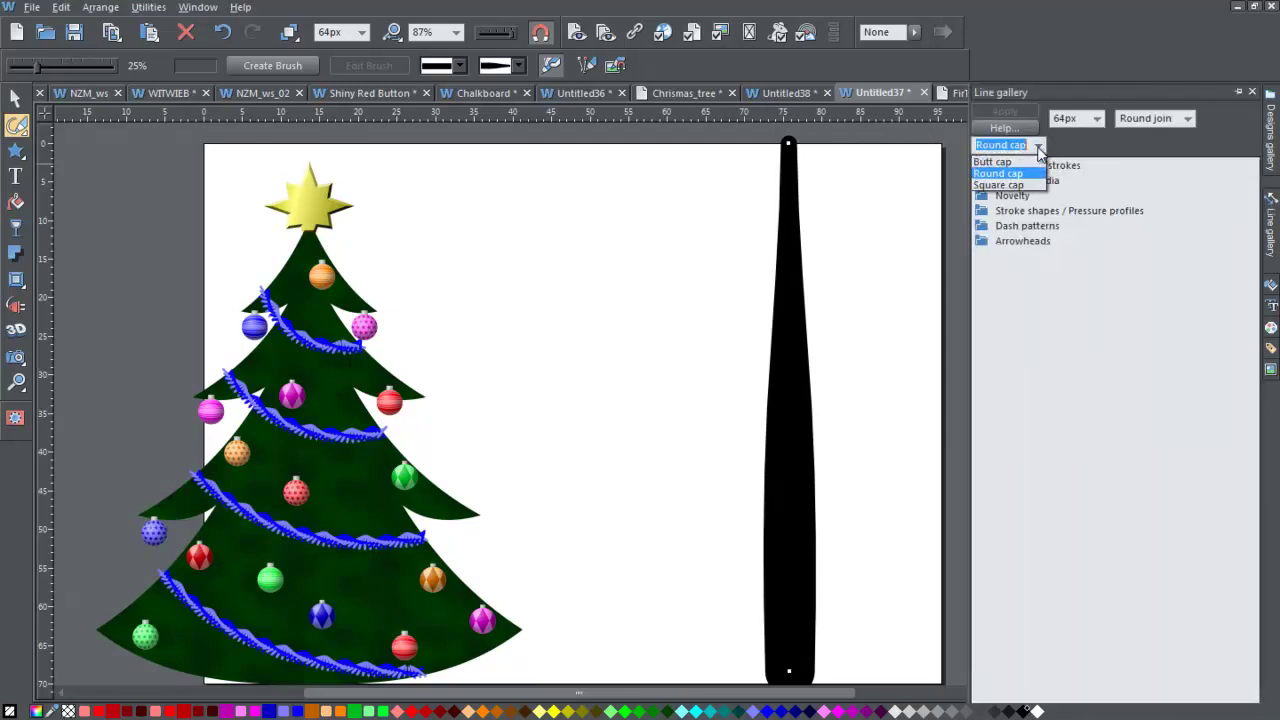
click(1027, 163)
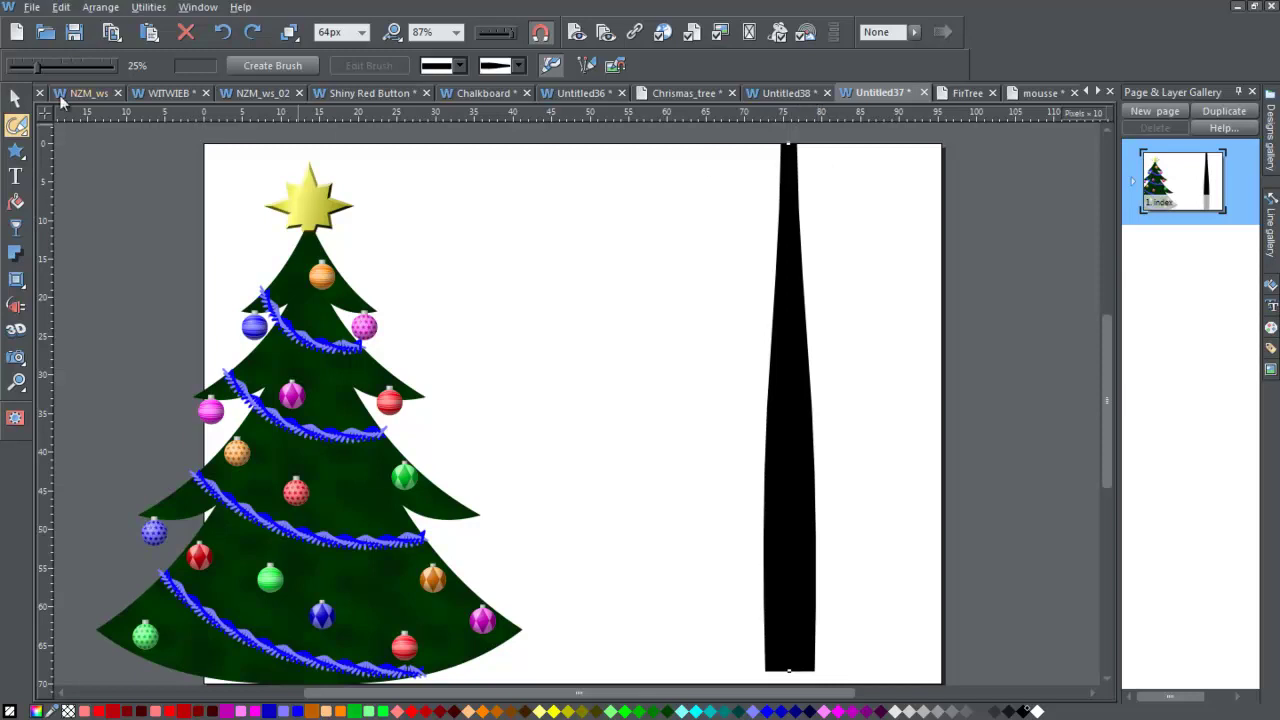
- Draw a freehand branch rising from the upper right of the trunk and set its line width to 24px
mouse_move(20, 128)
drag(797, 228, 872, 182)
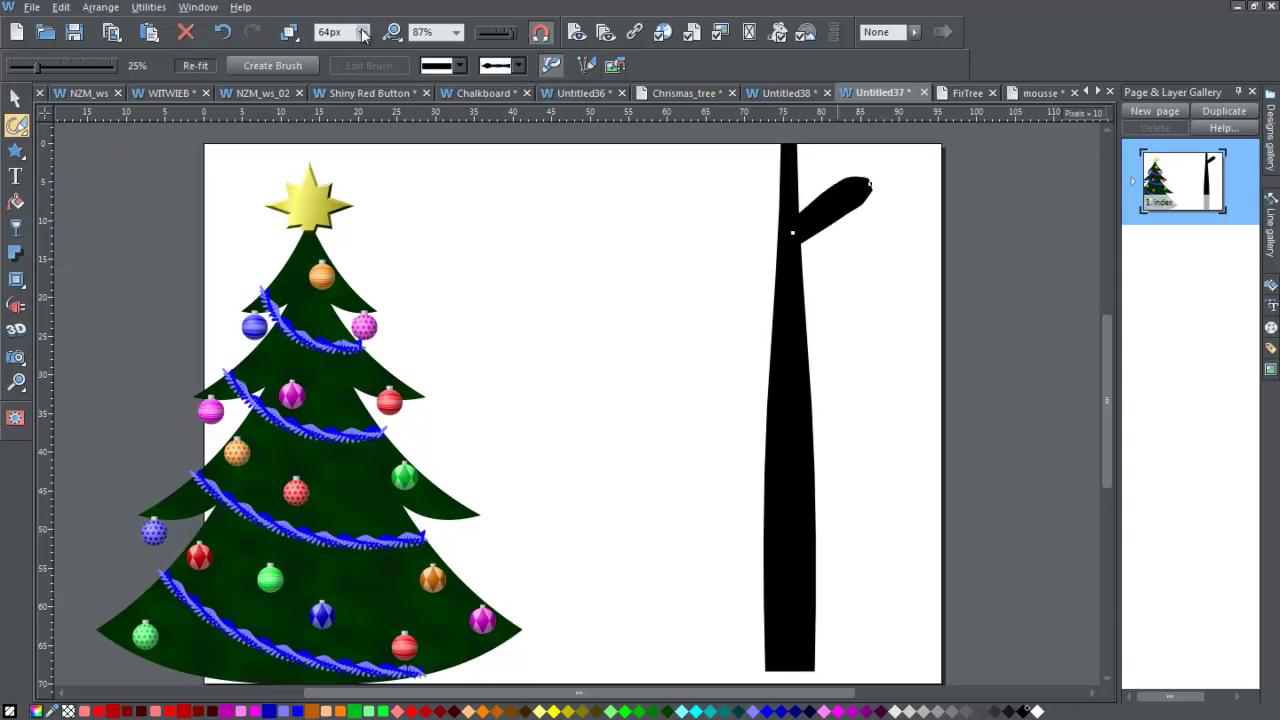
click(360, 32)
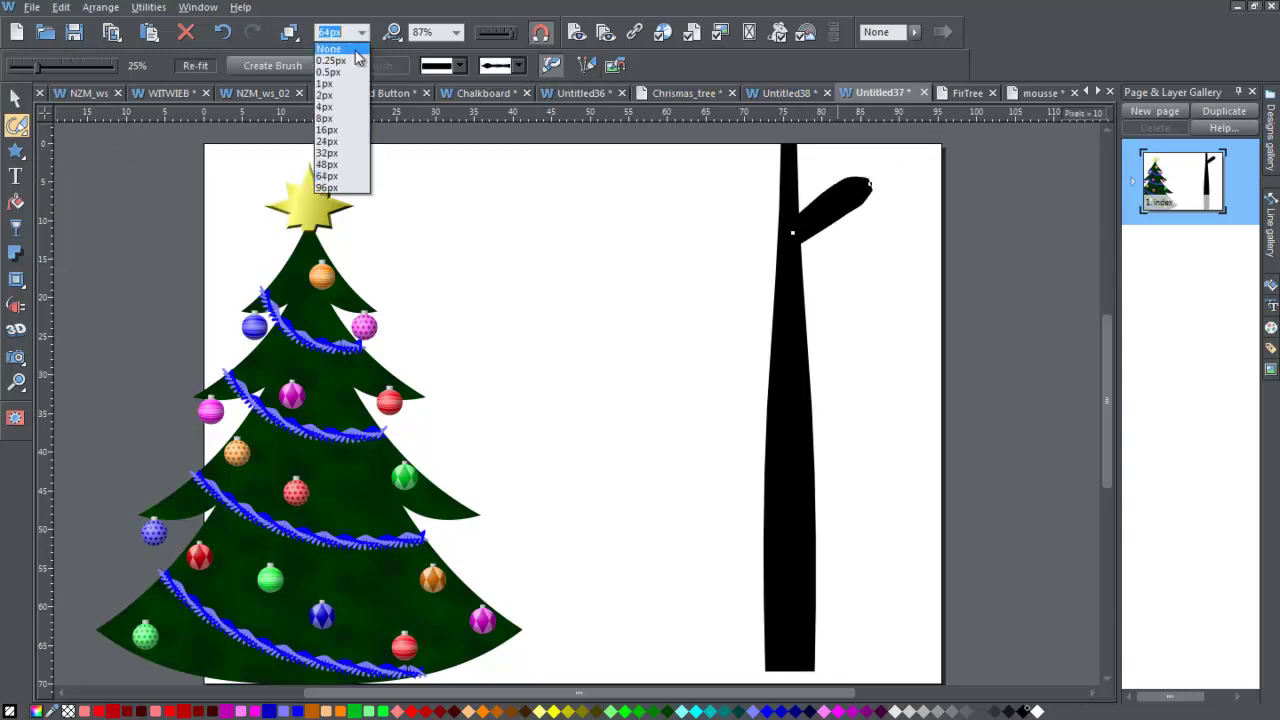
click(350, 141)
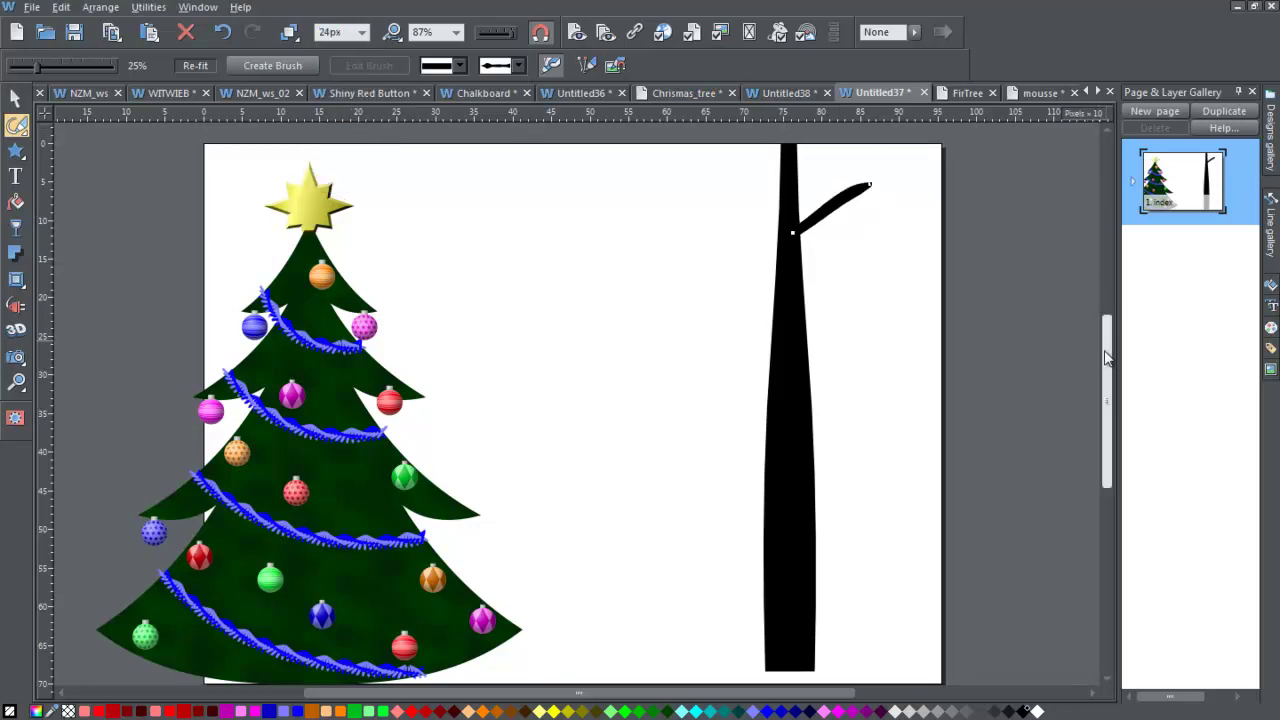
- Draw freehand branches and twigs around the treetop and on both sides of the upper trunk
scroll(1106, 400, up, 3)
drag(830, 332, 855, 290)
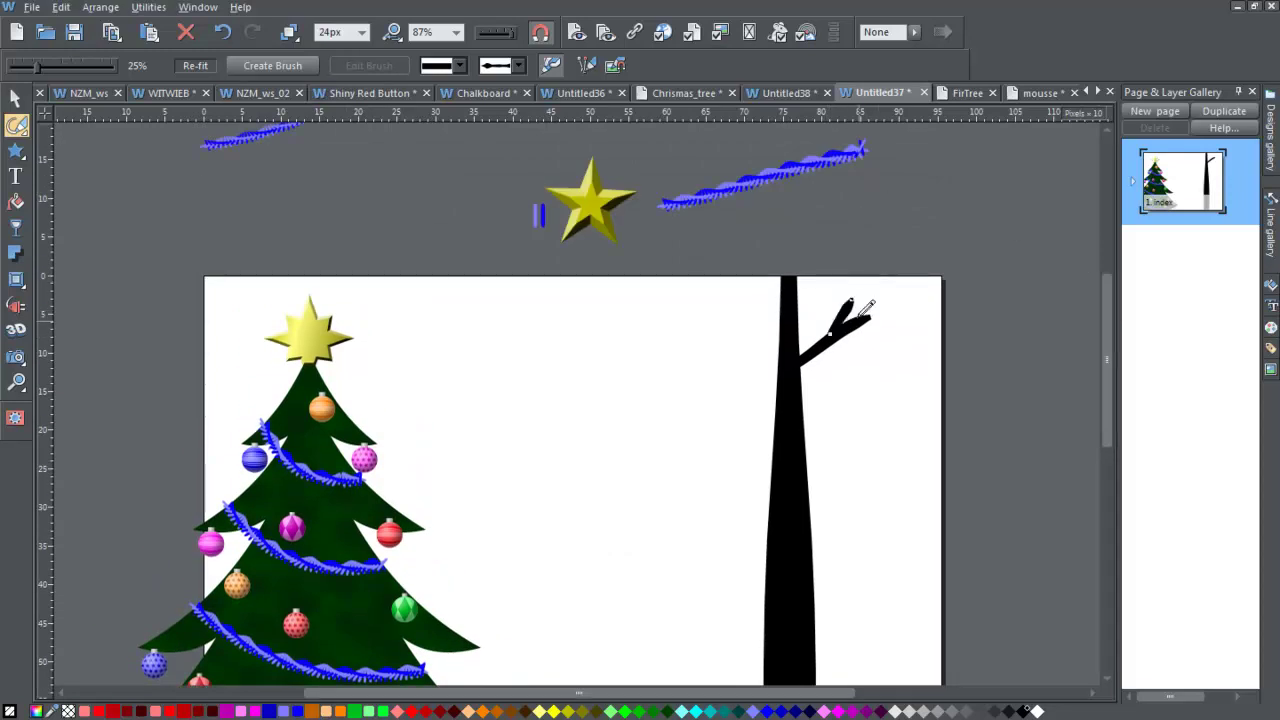
drag(840, 335, 888, 328)
mouse_move(798, 303)
mouse_down()
mouse_move(825, 263)
mouse_move(773, 256)
mouse_up()
mouse_move(790, 322)
mouse_down()
mouse_move(736, 304)
mouse_move(753, 287)
mouse_move(713, 331)
mouse_up()
mouse_move(782, 388)
mouse_down()
mouse_move(734, 356)
mouse_move(741, 345)
mouse_move(687, 383)
mouse_up()
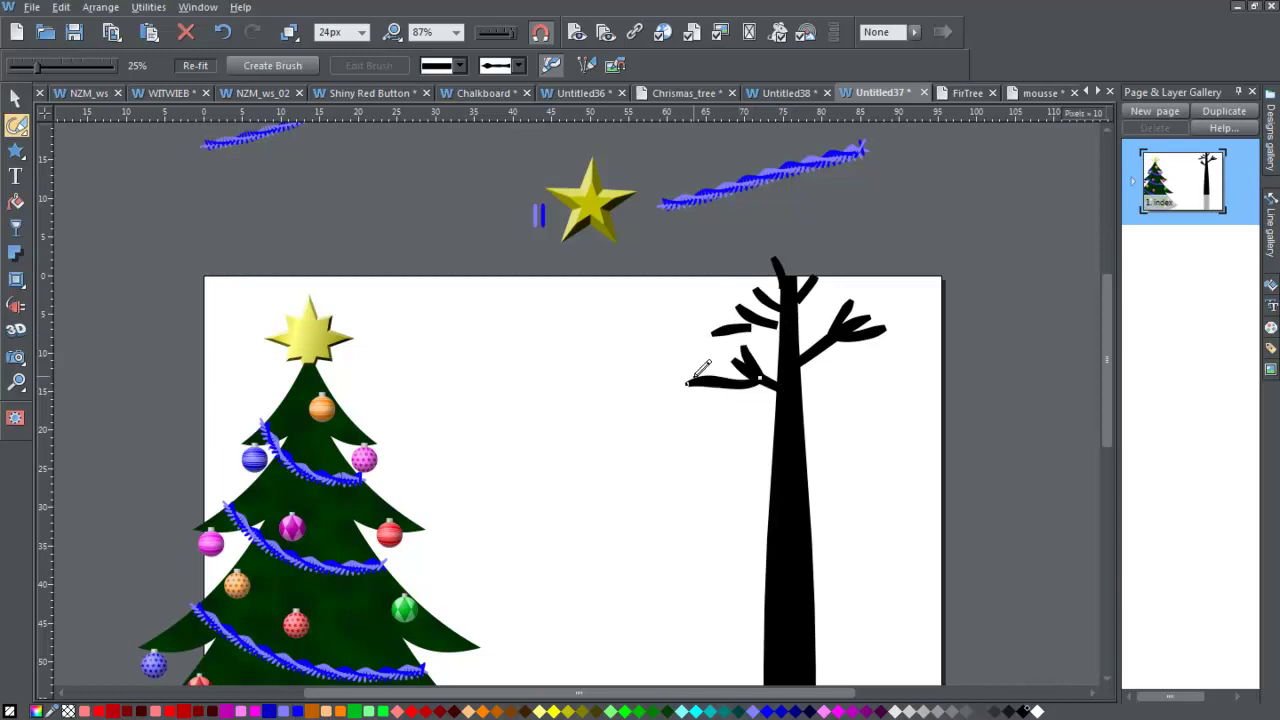
mouse_move(811, 400)
mouse_down()
mouse_move(869, 398)
mouse_move(839, 401)
mouse_move(870, 378)
mouse_move(855, 409)
mouse_move(837, 408)
mouse_move(881, 427)
mouse_up()
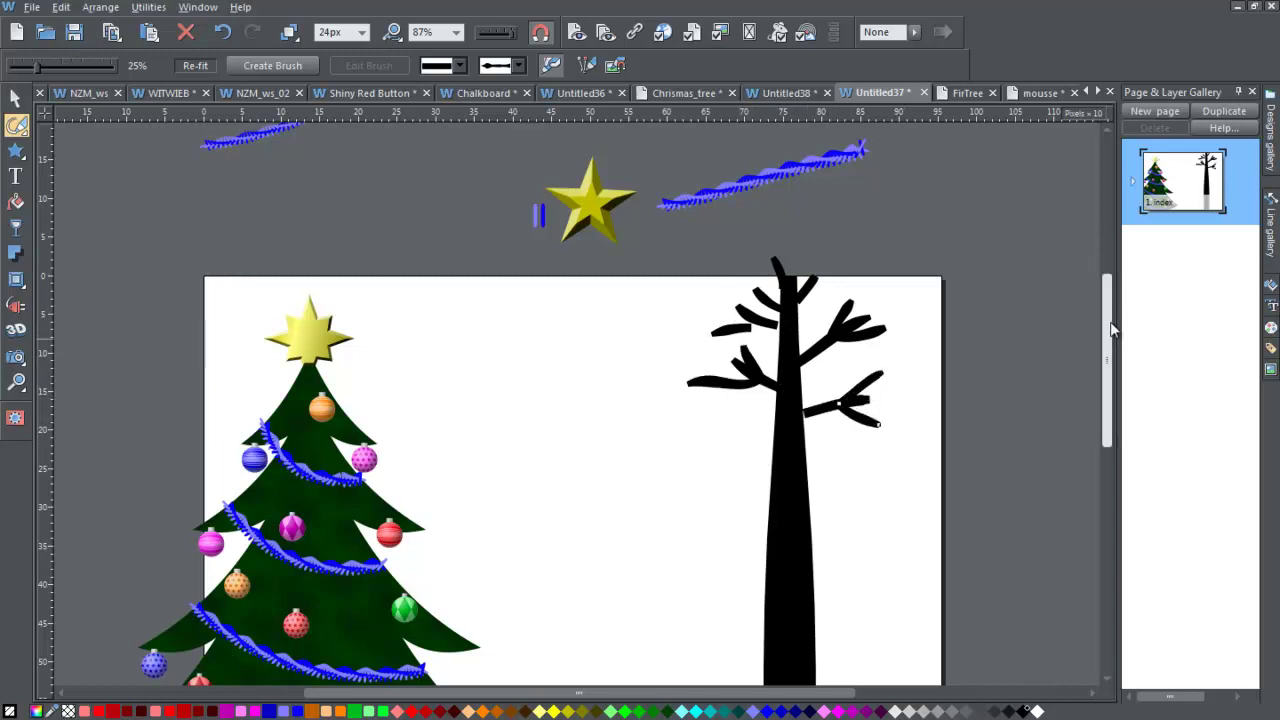
- Draw freehand branches with side twigs on both sides of the trunk, just below the uppermost branches
scroll(1100, 340, down, 3)
mouse_move(790, 268)
mouse_down()
mouse_move(755, 273)
mouse_move(720, 265)
mouse_move(737, 271)
mouse_move(668, 241)
mouse_up()
mouse_move(722, 276)
mouse_down()
mouse_move(636, 316)
mouse_move(655, 284)
mouse_up()
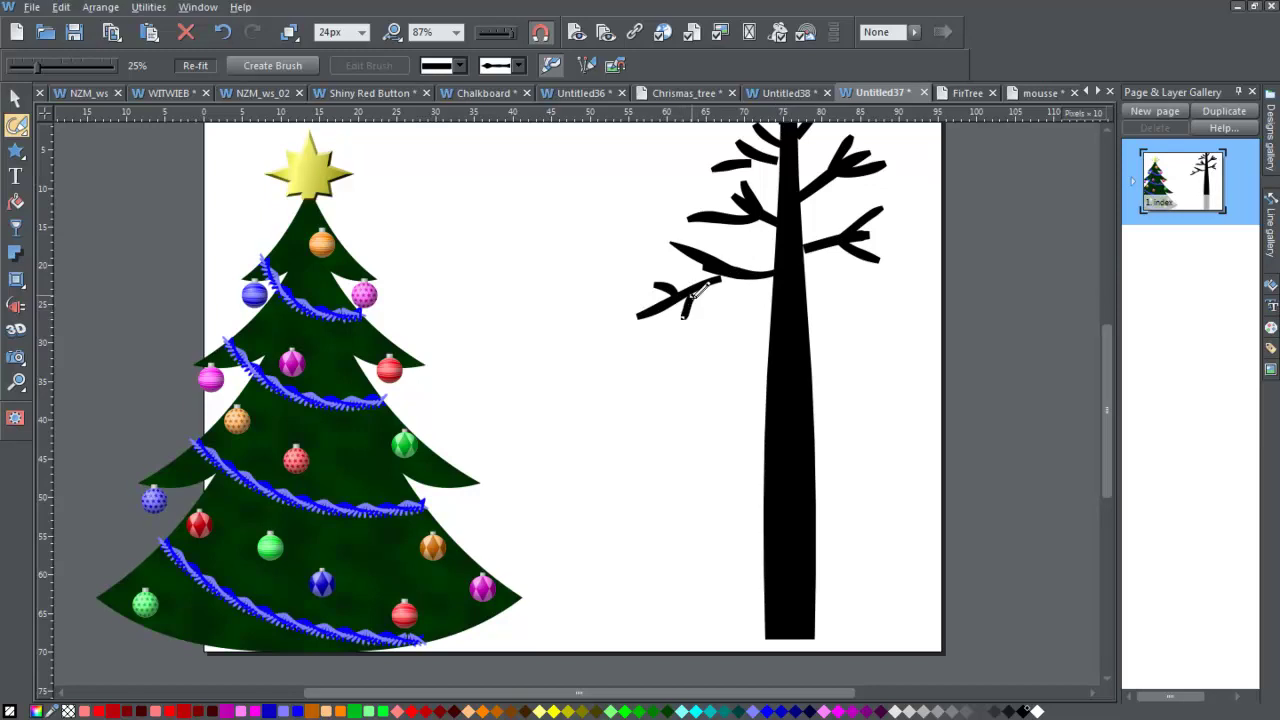
mouse_move(755, 281)
mouse_down()
mouse_move(735, 300)
mouse_move(895, 322)
mouse_move(928, 288)
mouse_up()
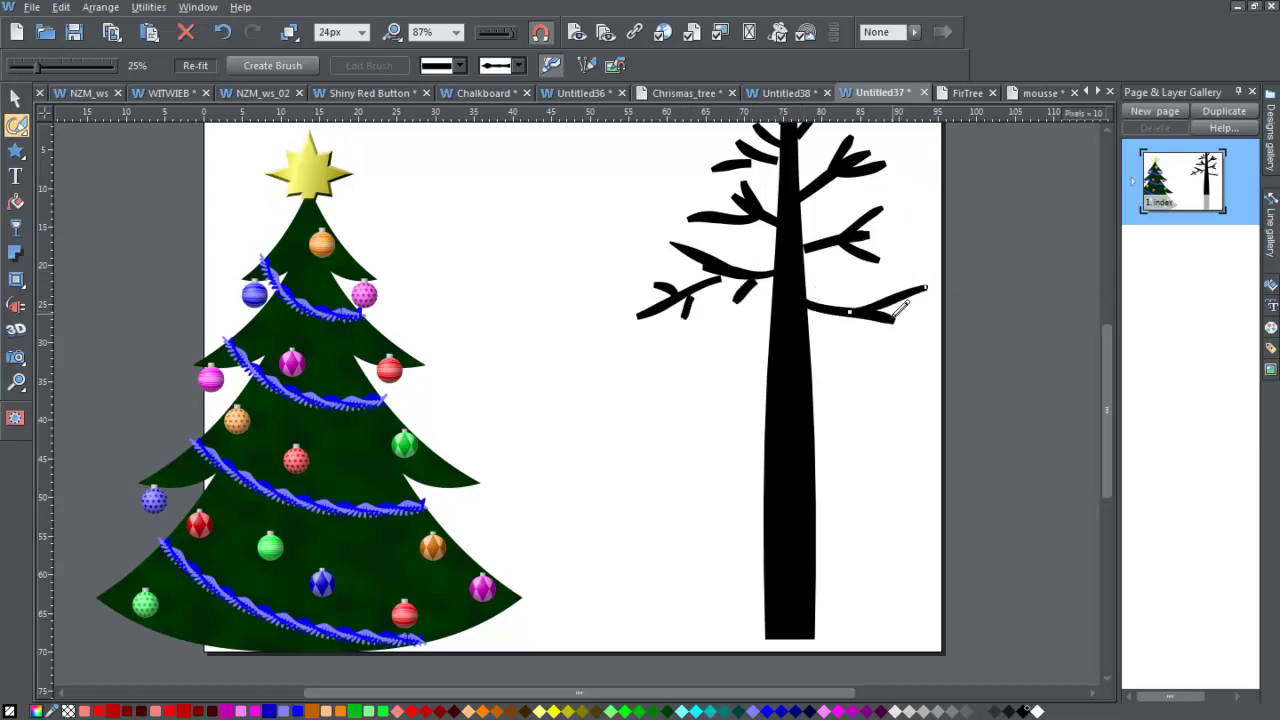
drag(867, 325, 920, 362)
mouse_move(836, 309)
mouse_down()
mouse_move(868, 284)
mouse_move(856, 331)
mouse_up()
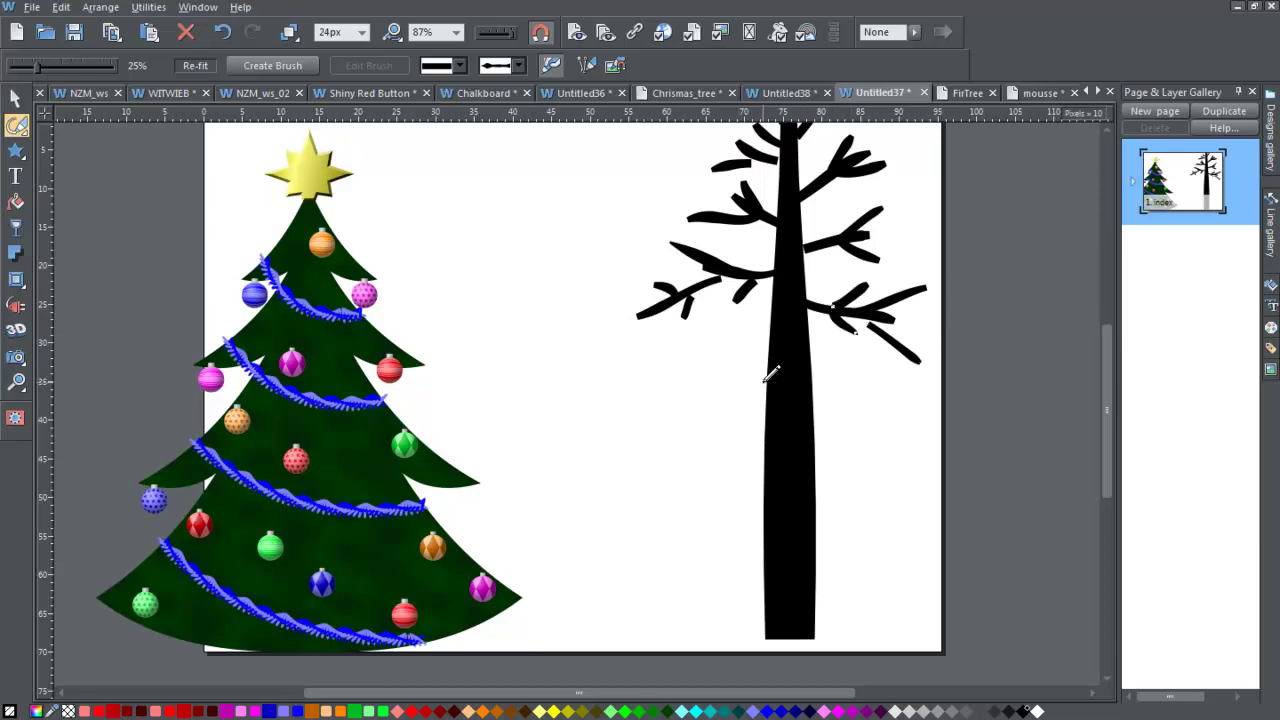
- Add a tier of forked freehand branches on both sides of the trunk at about mid-height
drag(766, 377, 655, 407)
mouse_move(668, 353)
mouse_down()
mouse_move(726, 380)
mouse_move(614, 386)
mouse_up()
mouse_move(708, 396)
mouse_down()
mouse_move(636, 446)
mouse_move(703, 425)
mouse_up()
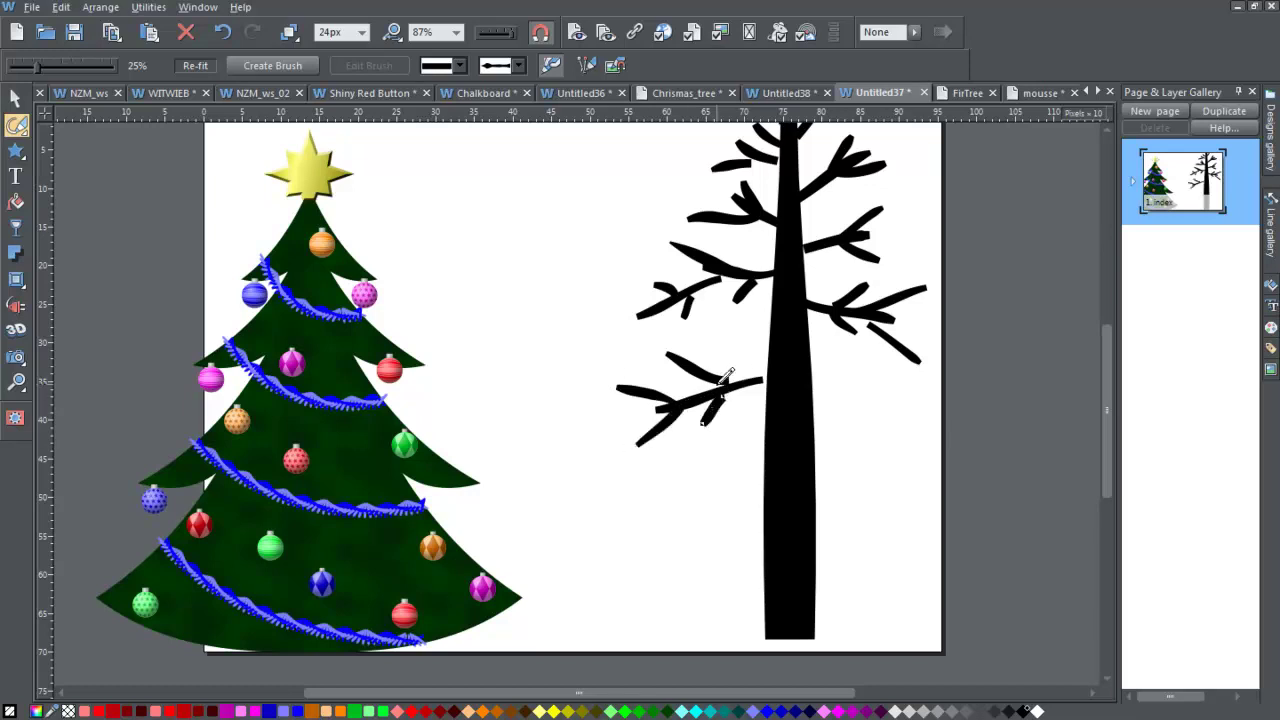
drag(811, 396, 886, 346)
mouse_move(905, 408)
mouse_down()
mouse_move(850, 390)
mouse_move(926, 391)
mouse_up()
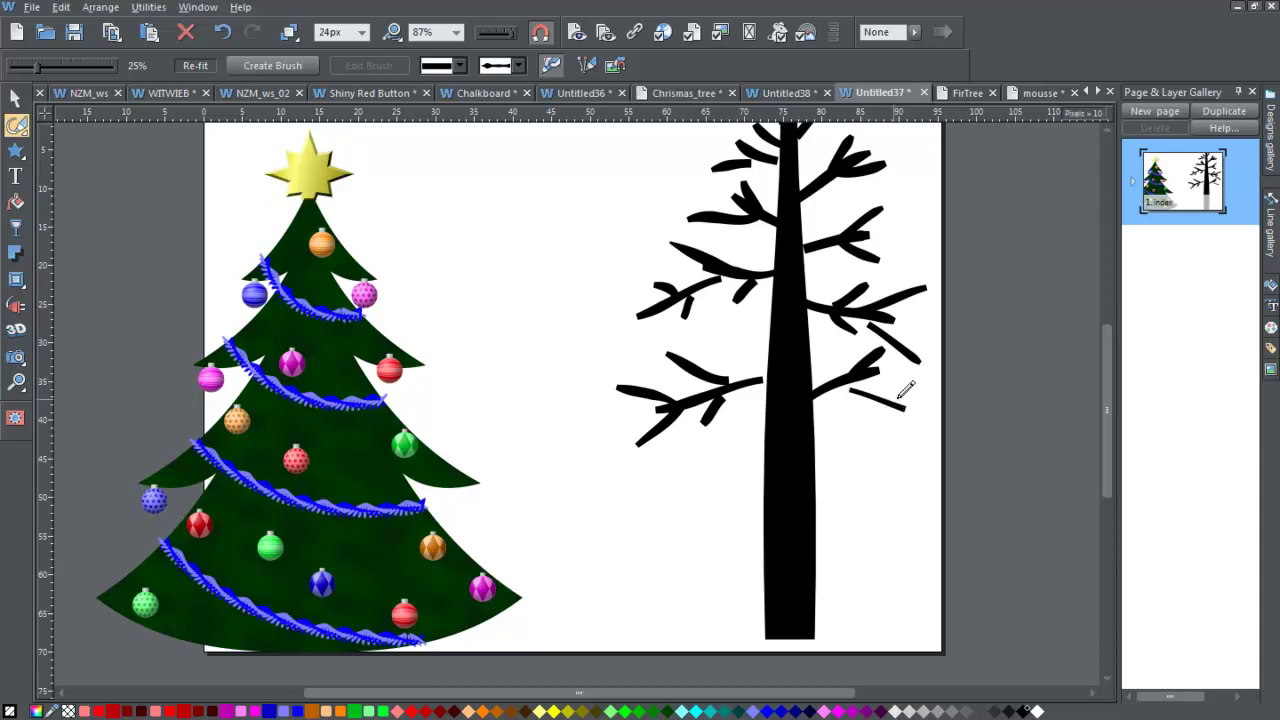
- Draw the longest forked branches on both sides of the lower trunk, with a short drooping branch beneath each
mouse_move(760, 490)
mouse_down()
mouse_move(639, 497)
mouse_move(595, 452)
mouse_up()
drag(672, 494, 607, 541)
mouse_move(699, 466)
mouse_down()
mouse_move(734, 486)
mouse_move(692, 522)
mouse_up()
mouse_move(811, 503)
mouse_down()
mouse_move(873, 469)
mouse_move(933, 464)
mouse_move(947, 437)
mouse_move(905, 484)
mouse_move(958, 490)
mouse_up()
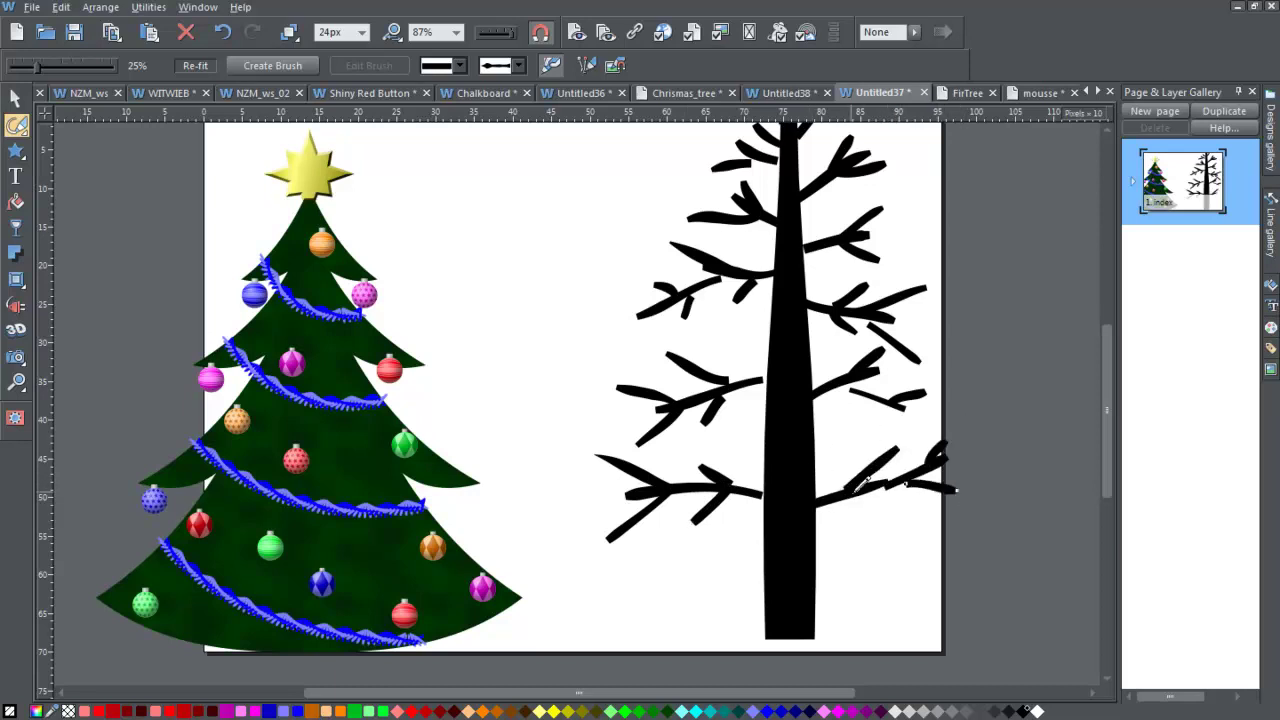
drag(851, 492, 899, 523)
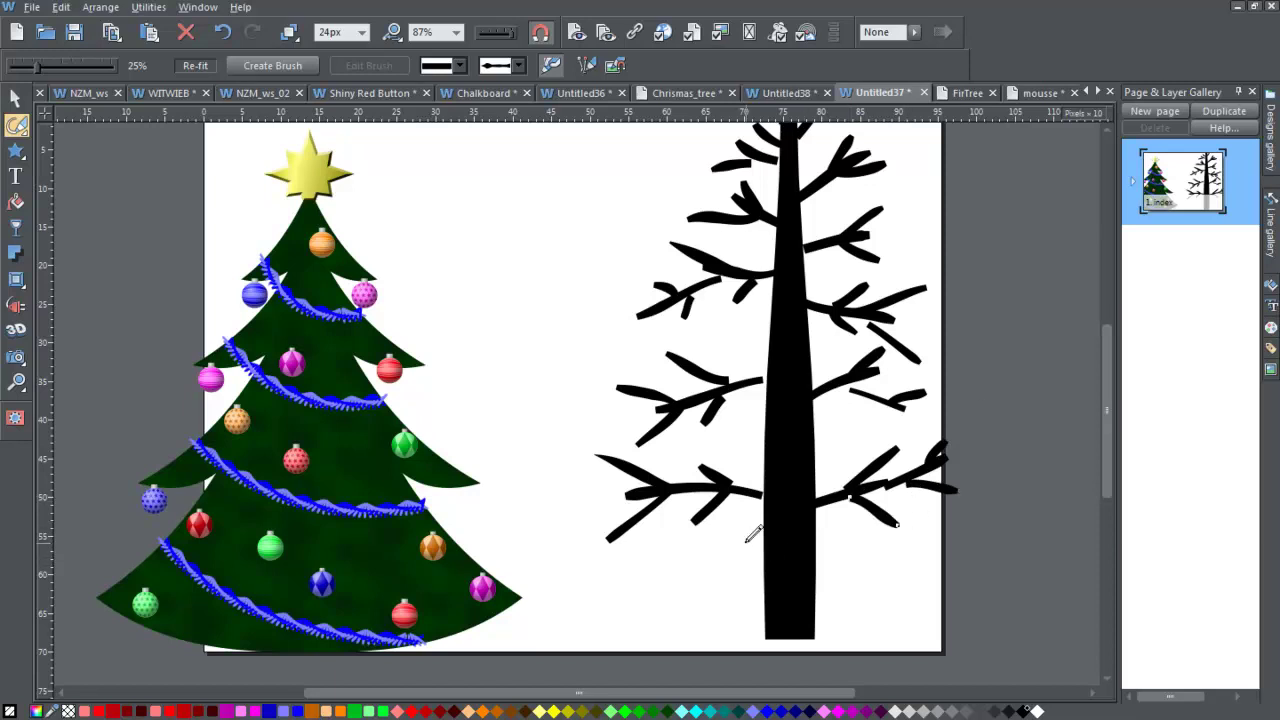
drag(766, 532, 701, 569)
drag(819, 526, 882, 566)
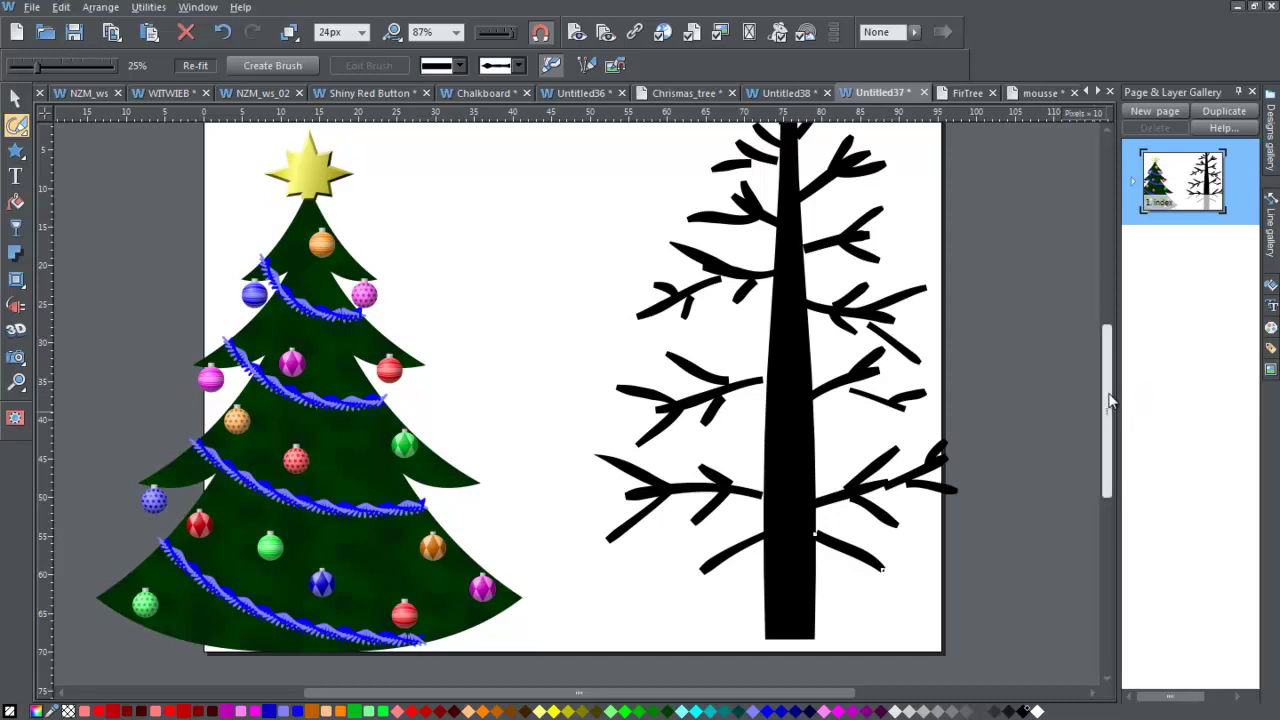
scroll(1116, 385, up, 1)
scroll(1118, 380, down, 1)
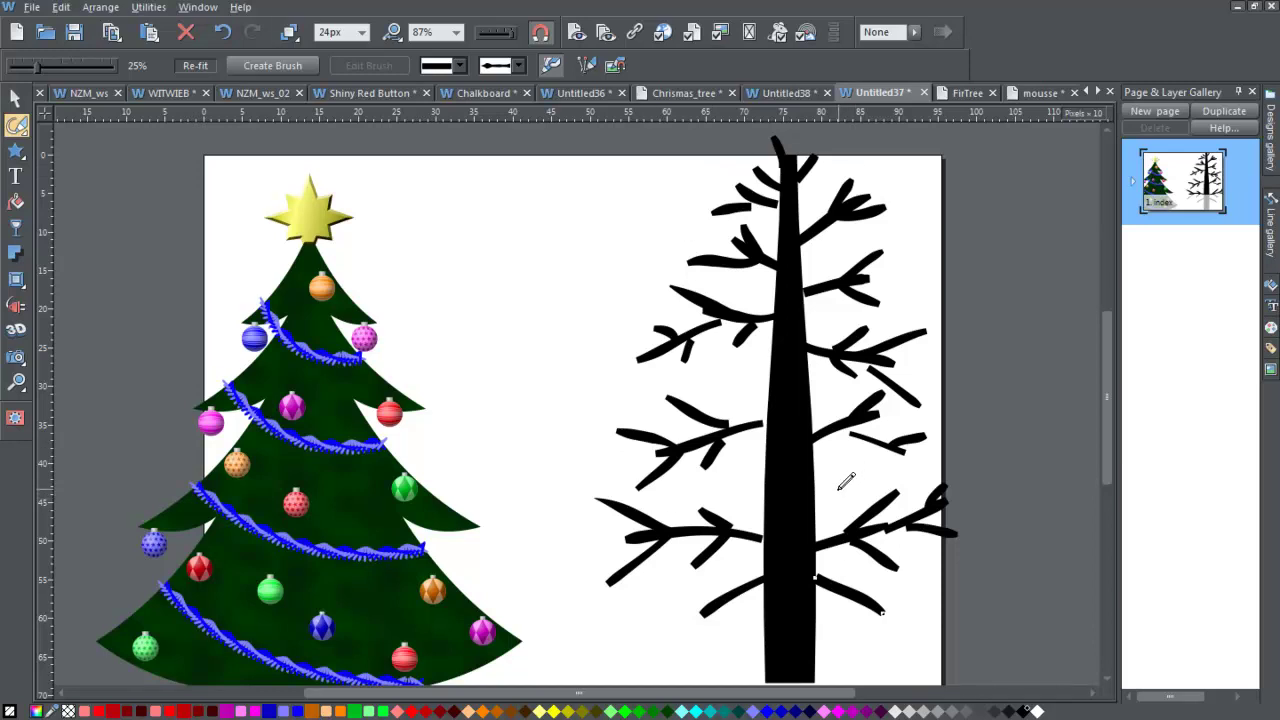
- Select the trunk line and convert it from a line to a shape
click(17, 103)
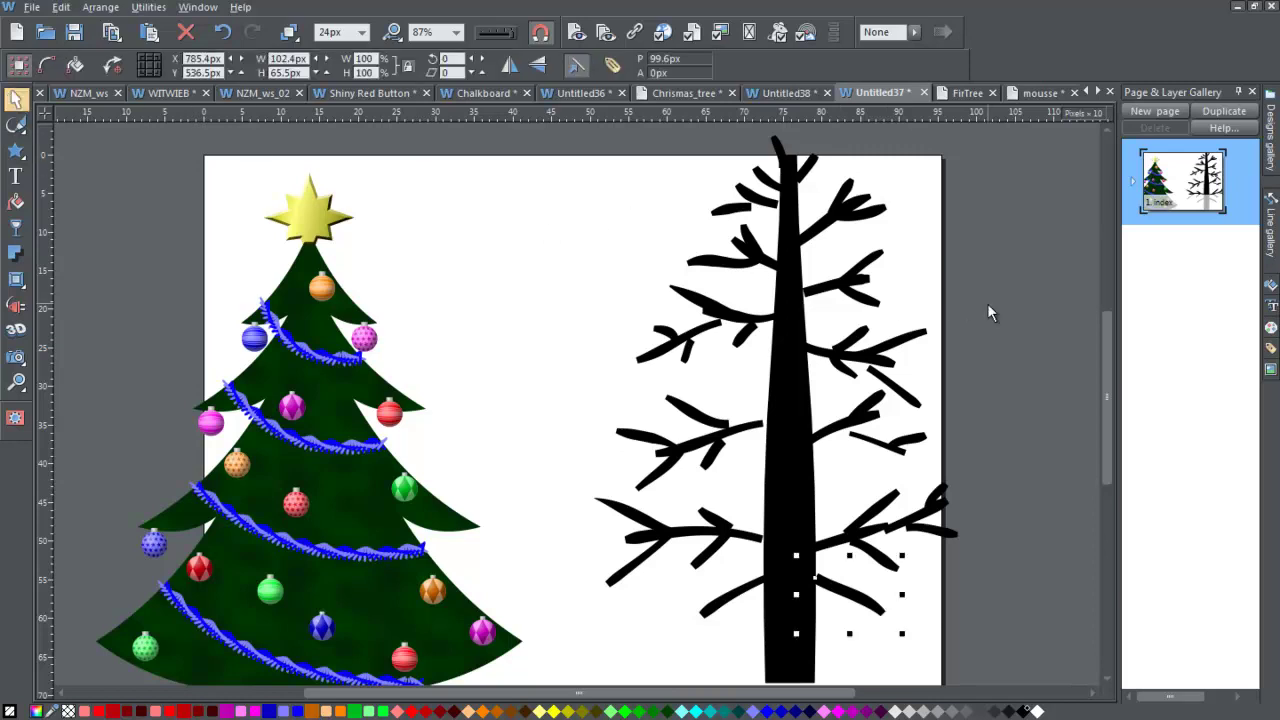
click(789, 393)
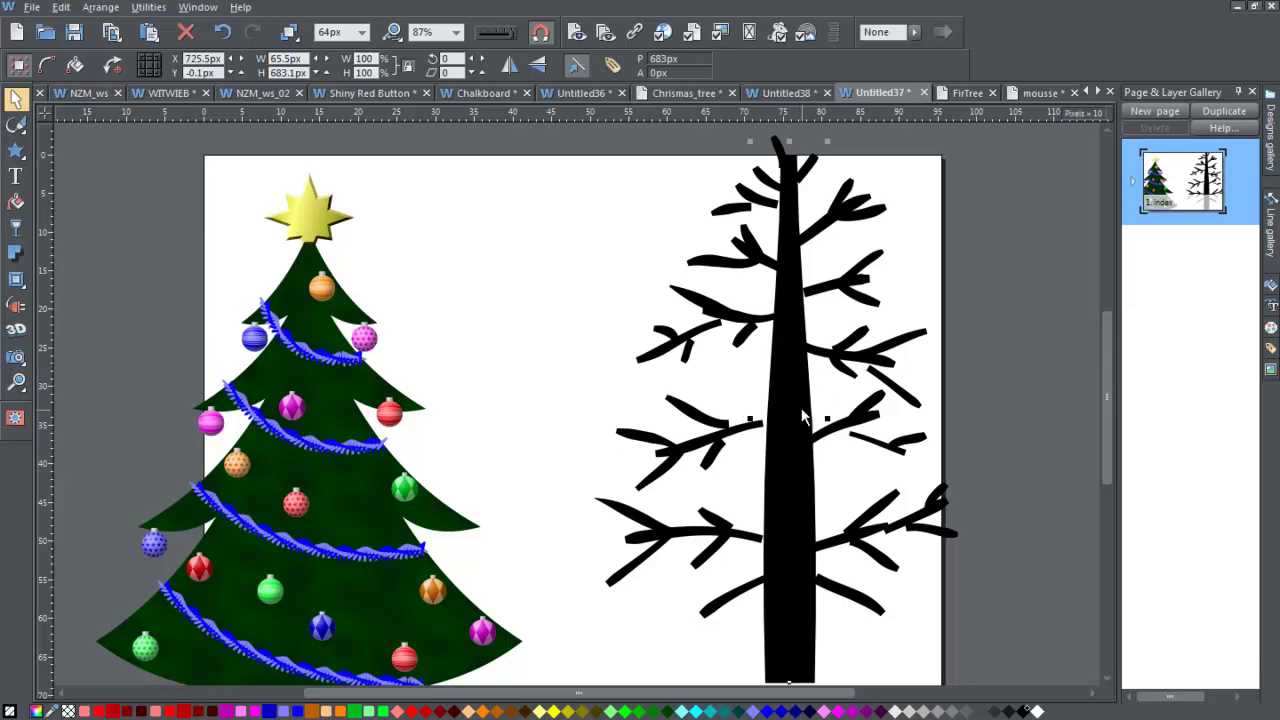
click(98, 10)
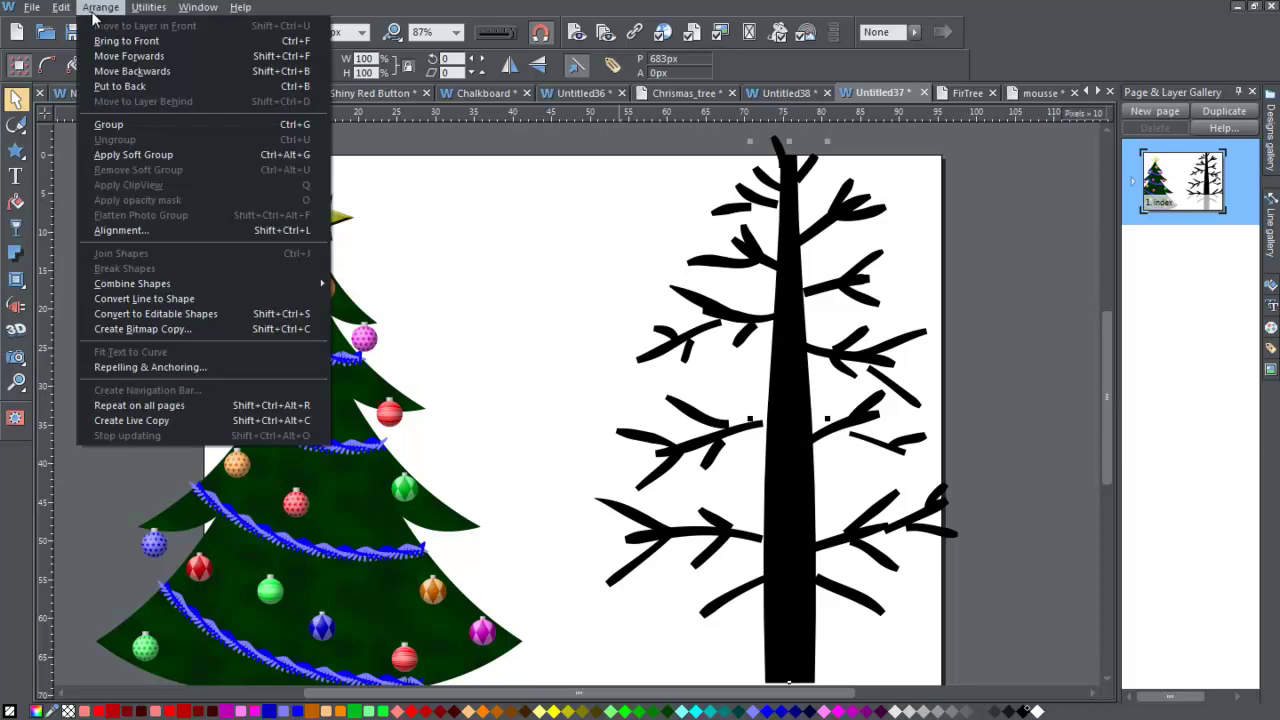
click(245, 300)
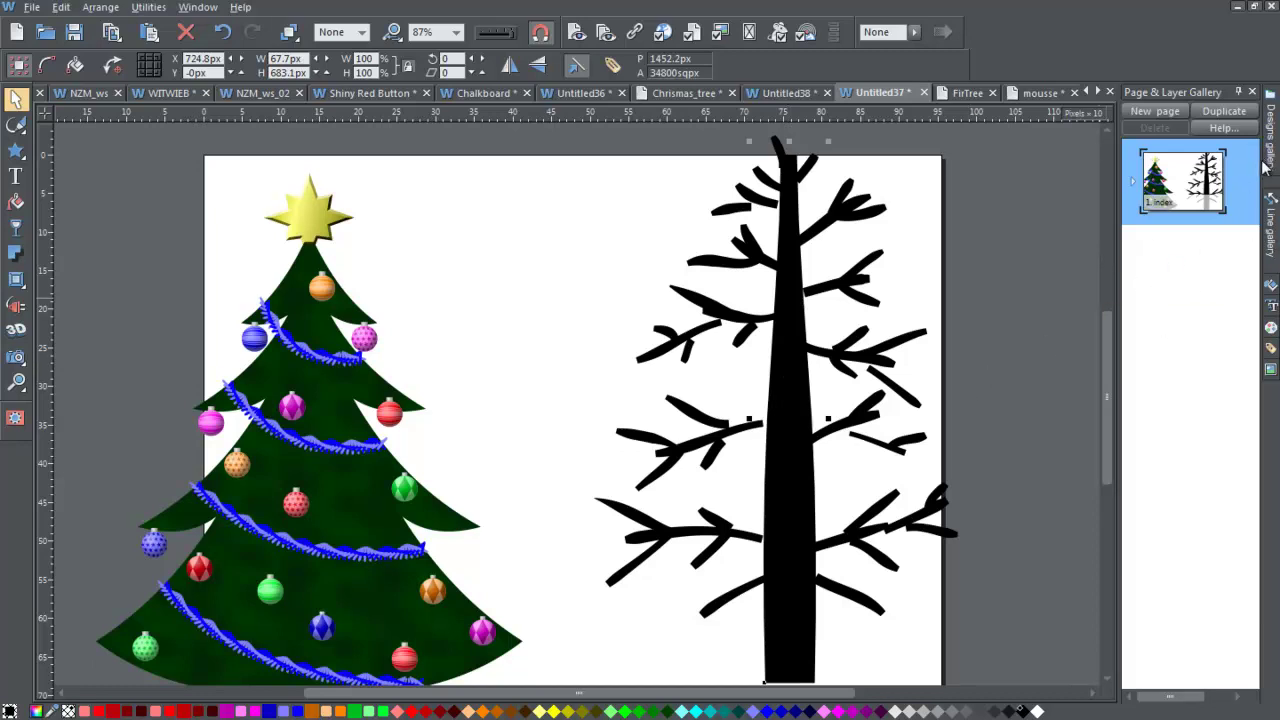
- Fill the trunk shape with the Bark2 wood texture from the fill gallery
click(1273, 288)
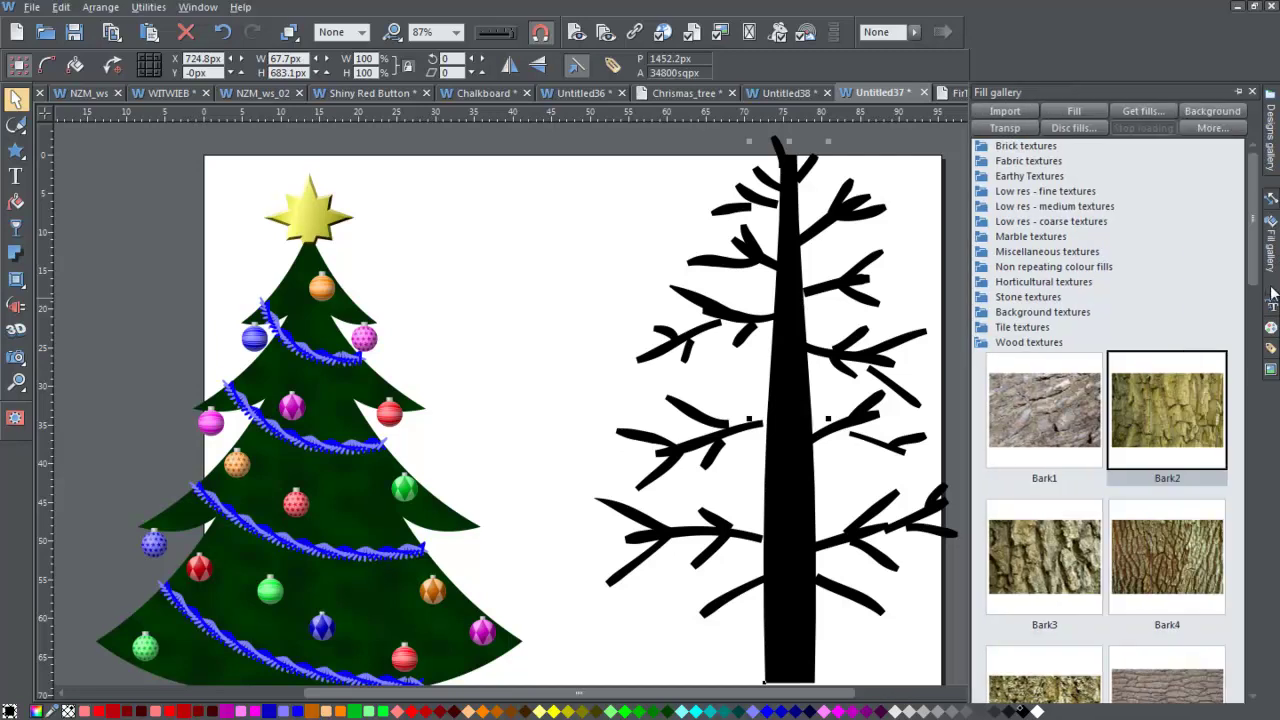
click(981, 343)
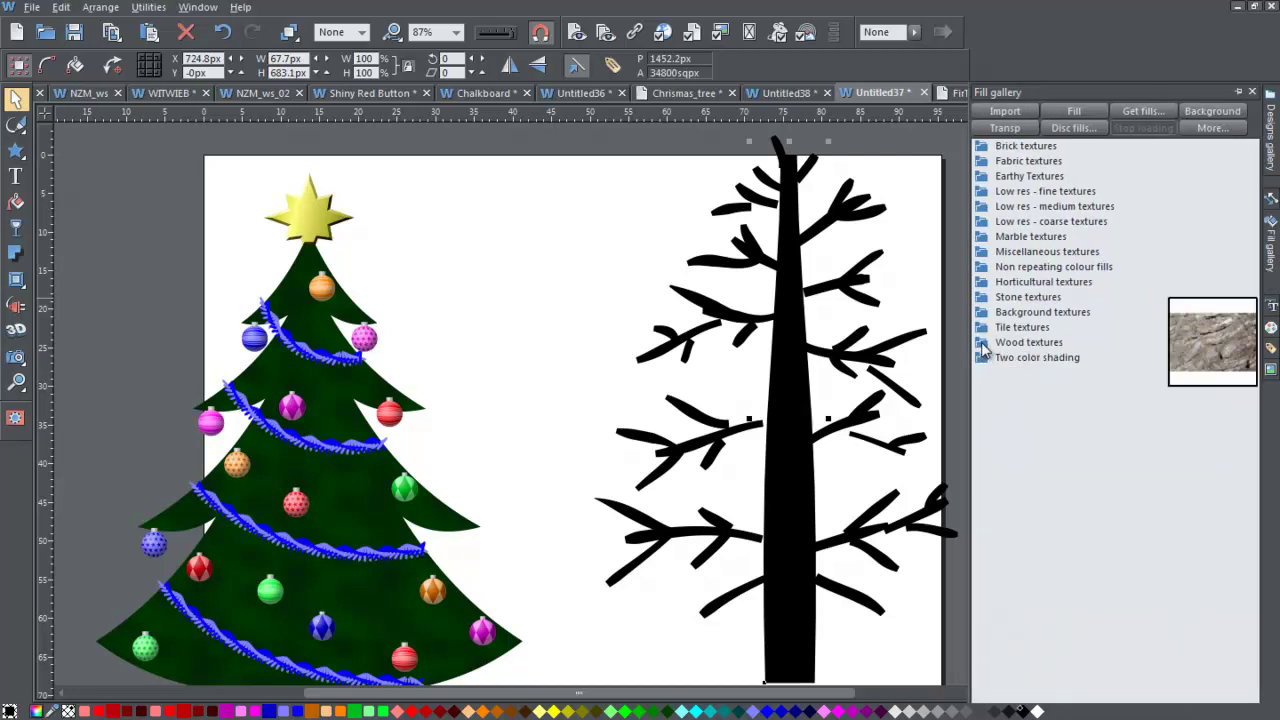
click(982, 344)
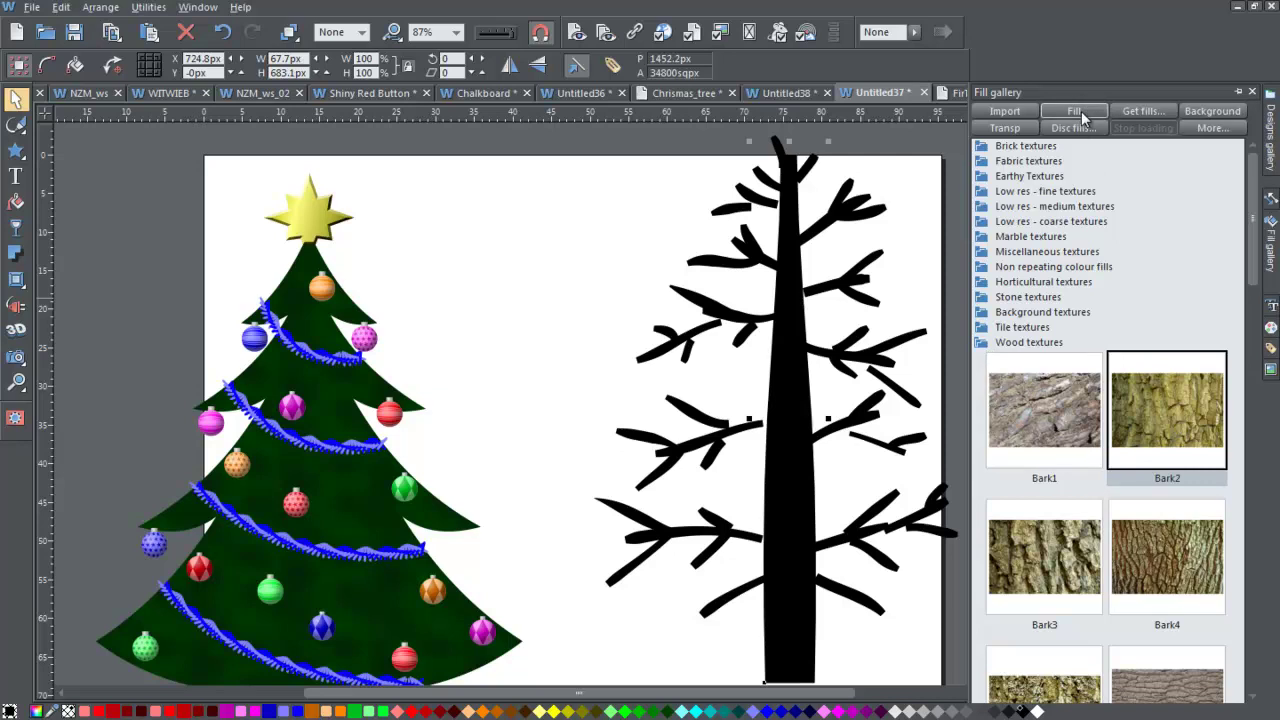
click(1276, 260)
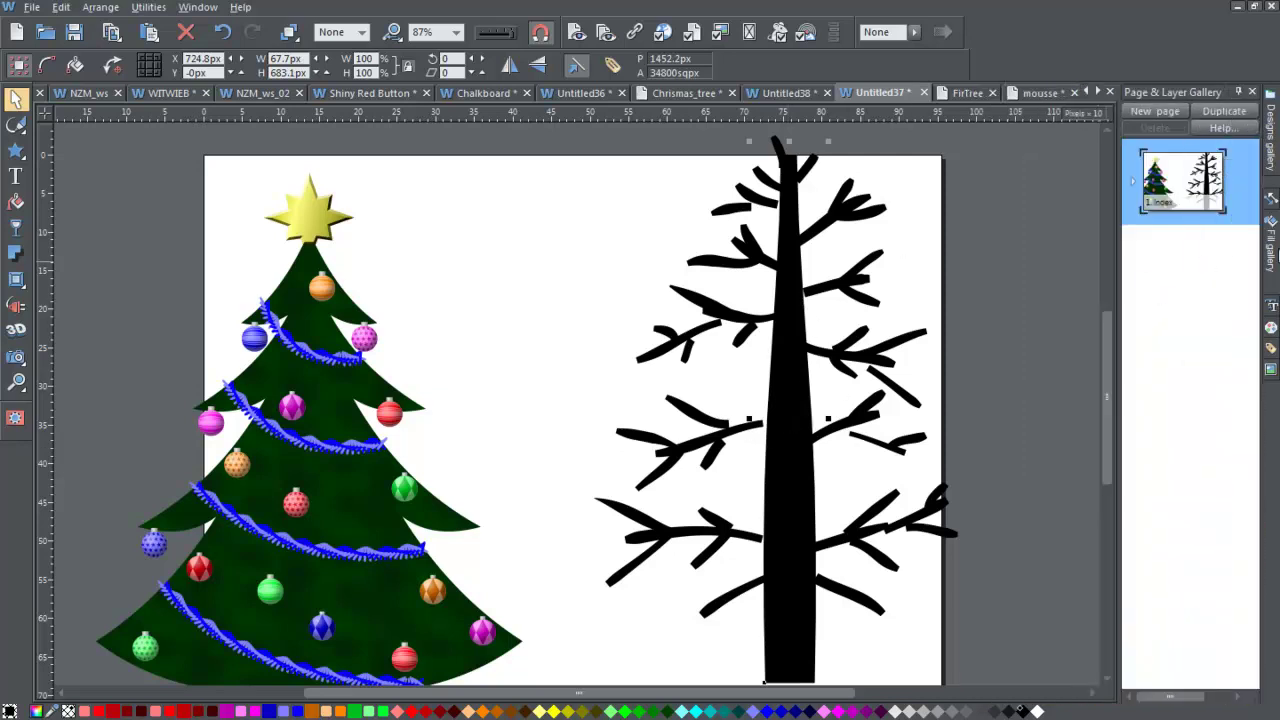
click(1273, 228)
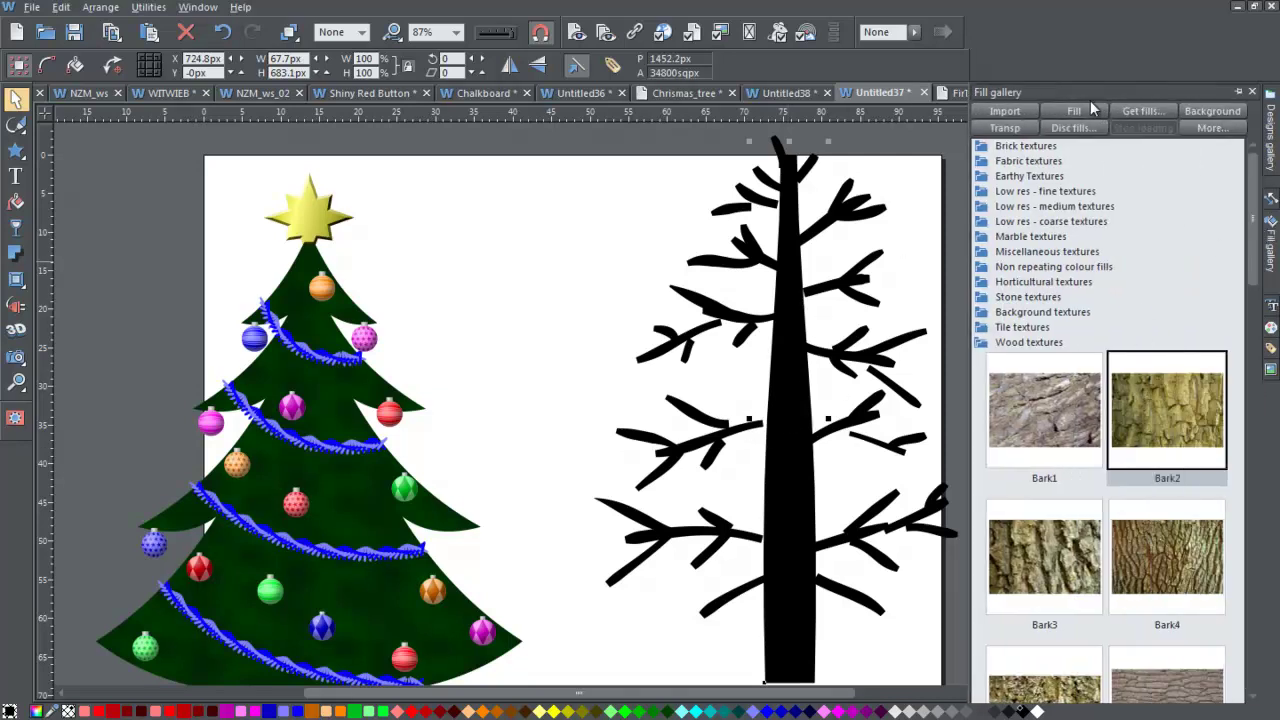
click(1081, 111)
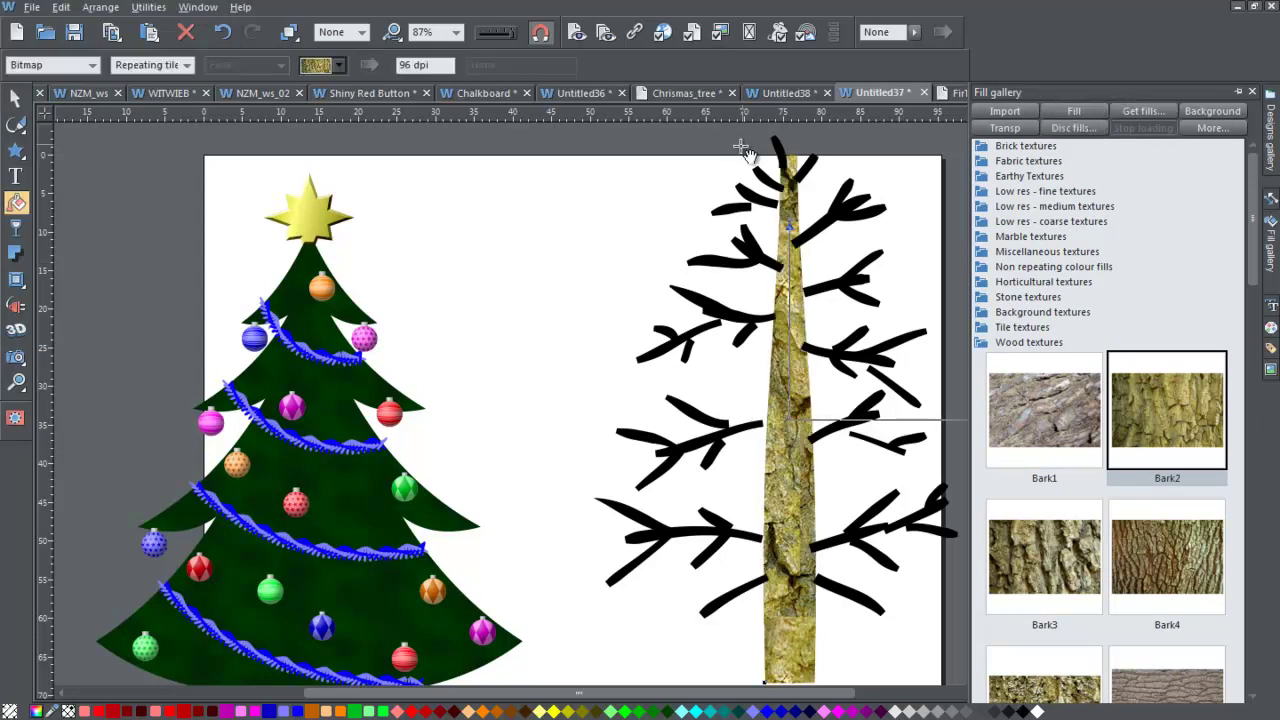
- Scale down the trunk's bark fill so that small texture tiles repeat across the trunk's width
key(F10)
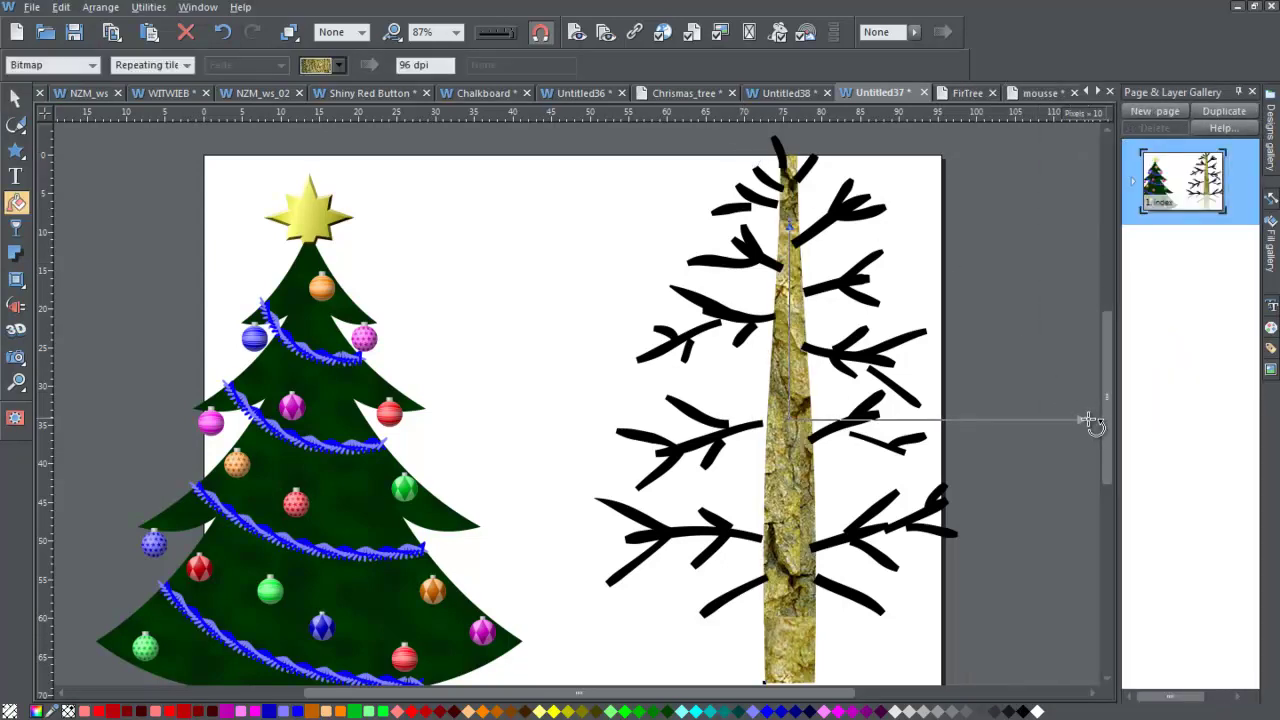
drag(1088, 422, 821, 428)
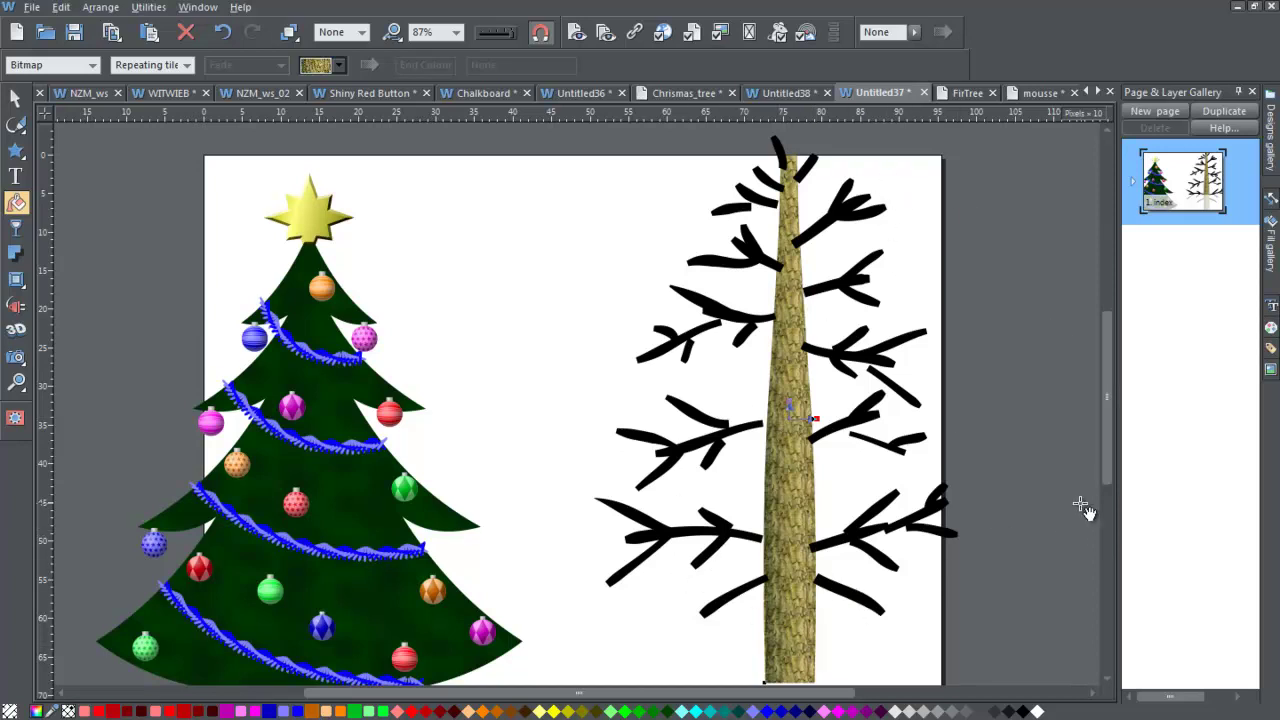
scroll(1110, 433, down, 2)
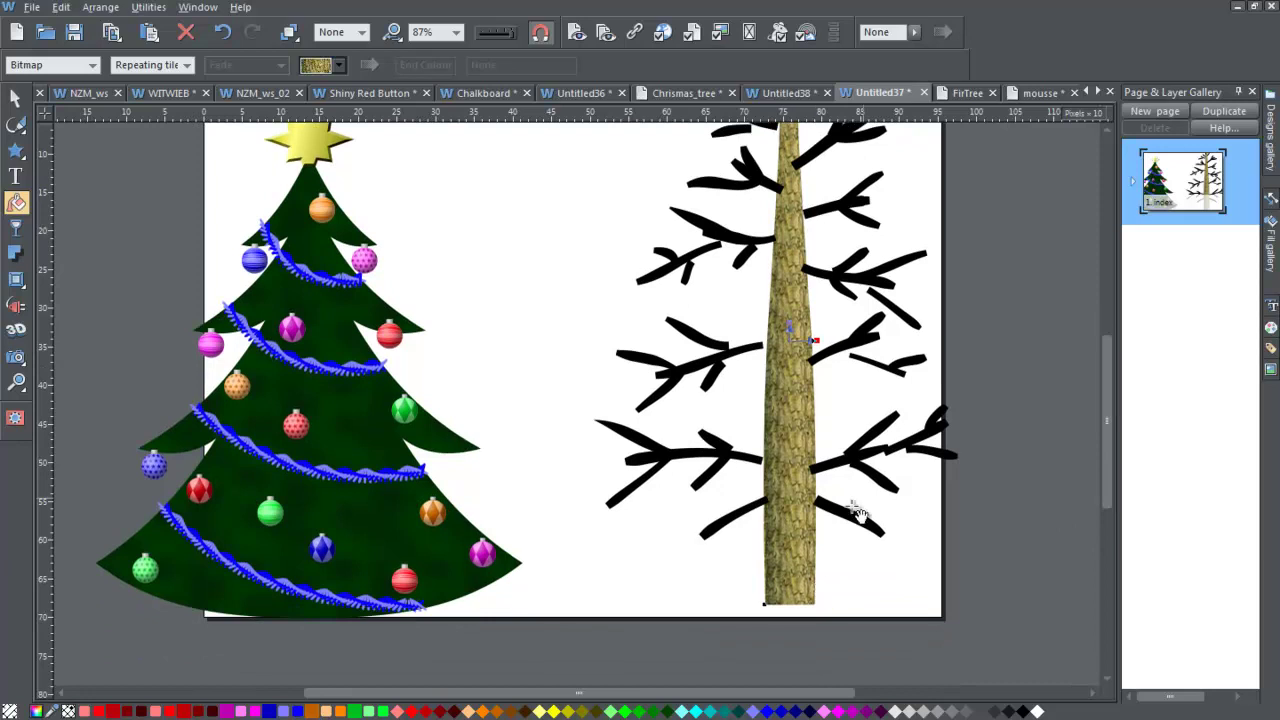
drag(1108, 425, 1108, 422)
scroll(1108, 422, up, 2)
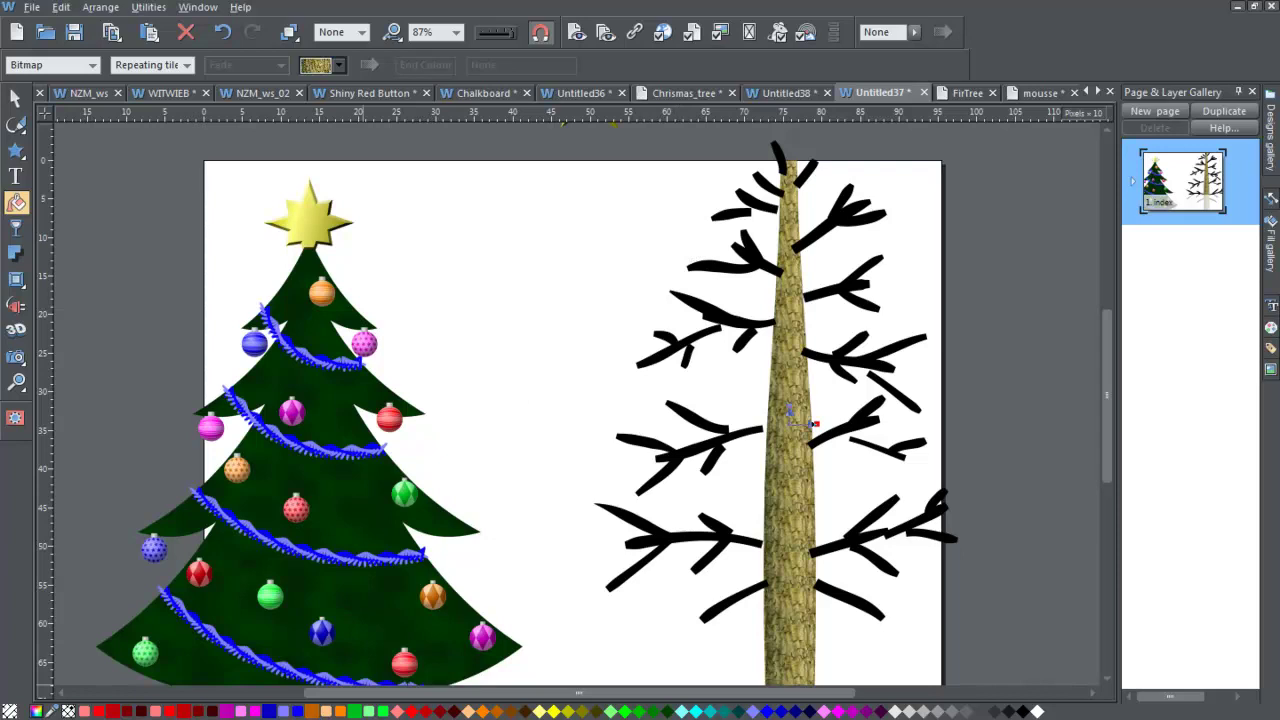
- View the Evergreen Moss brush thread in the browser, and examine the moss ring in the mousse document
key(alt+Tab)
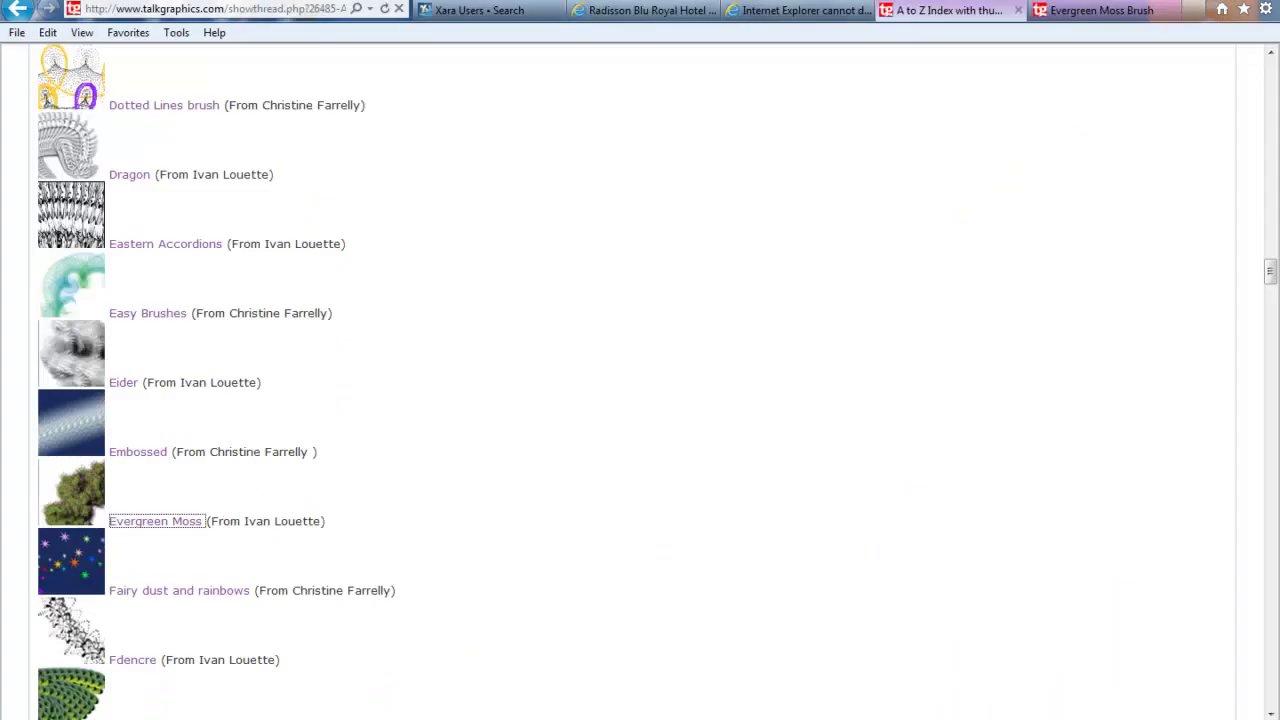
click(150, 32)
click(1108, 12)
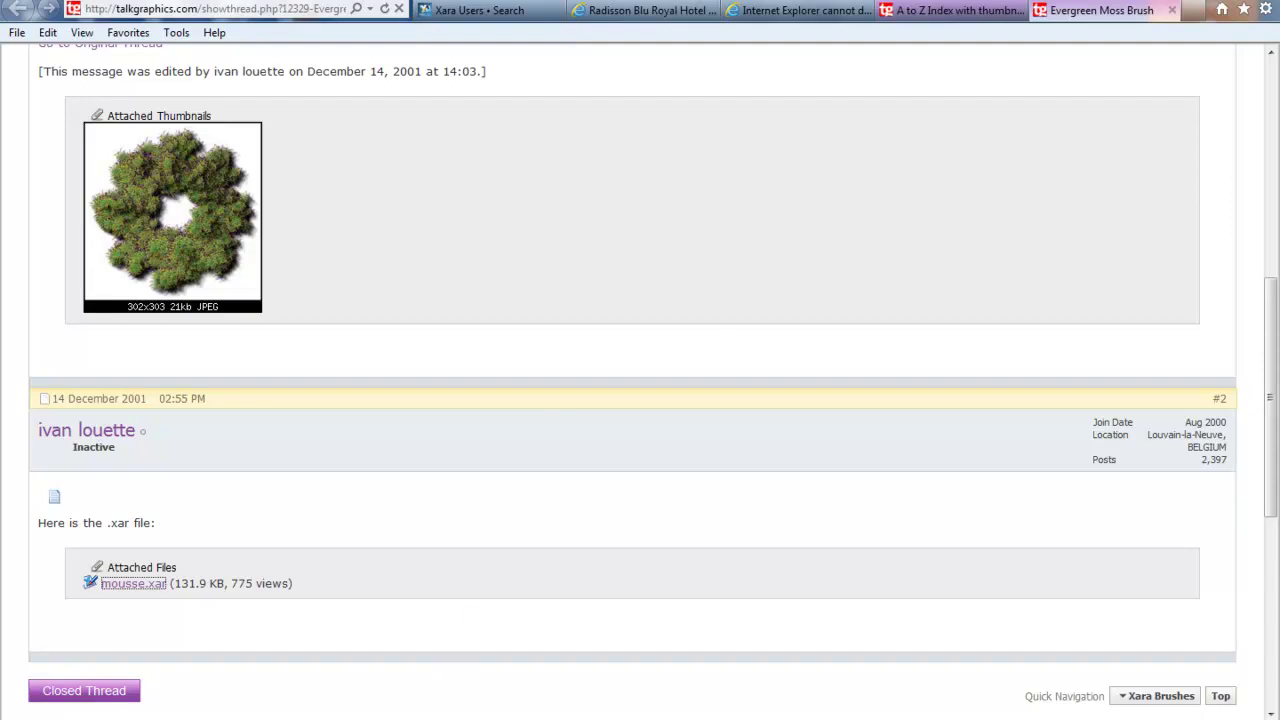
key(alt+Tab)
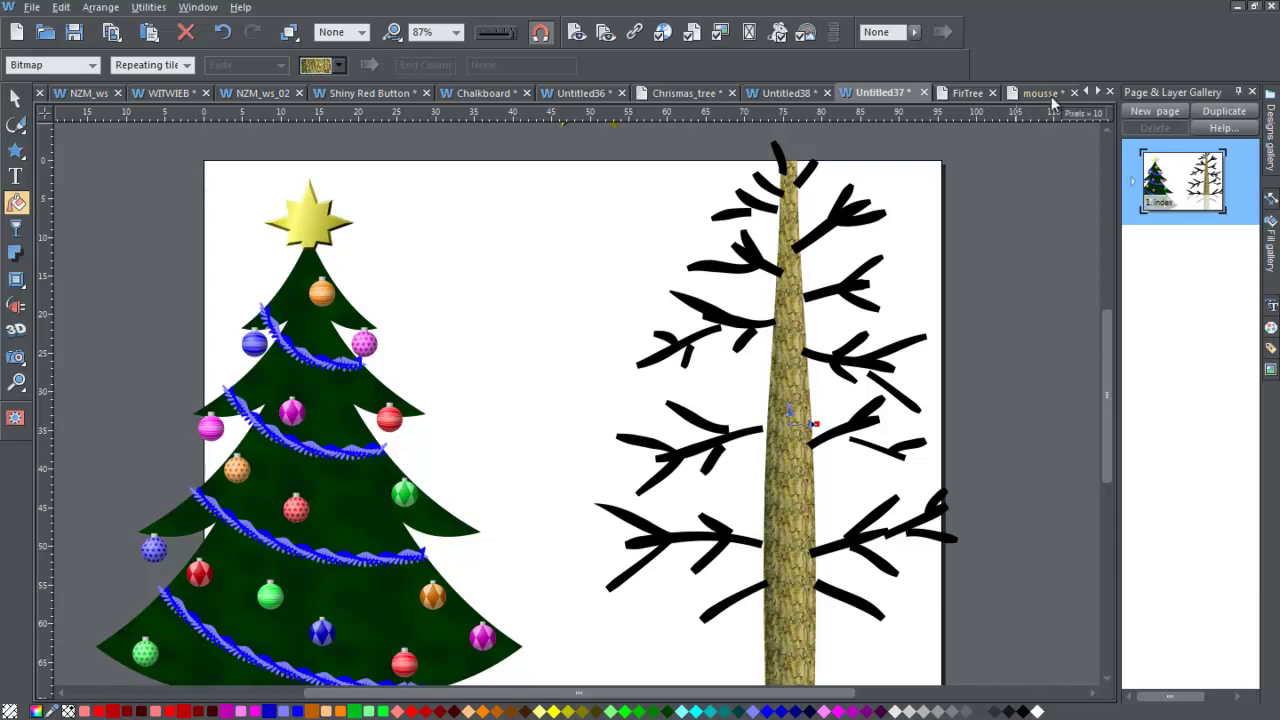
click(1098, 92)
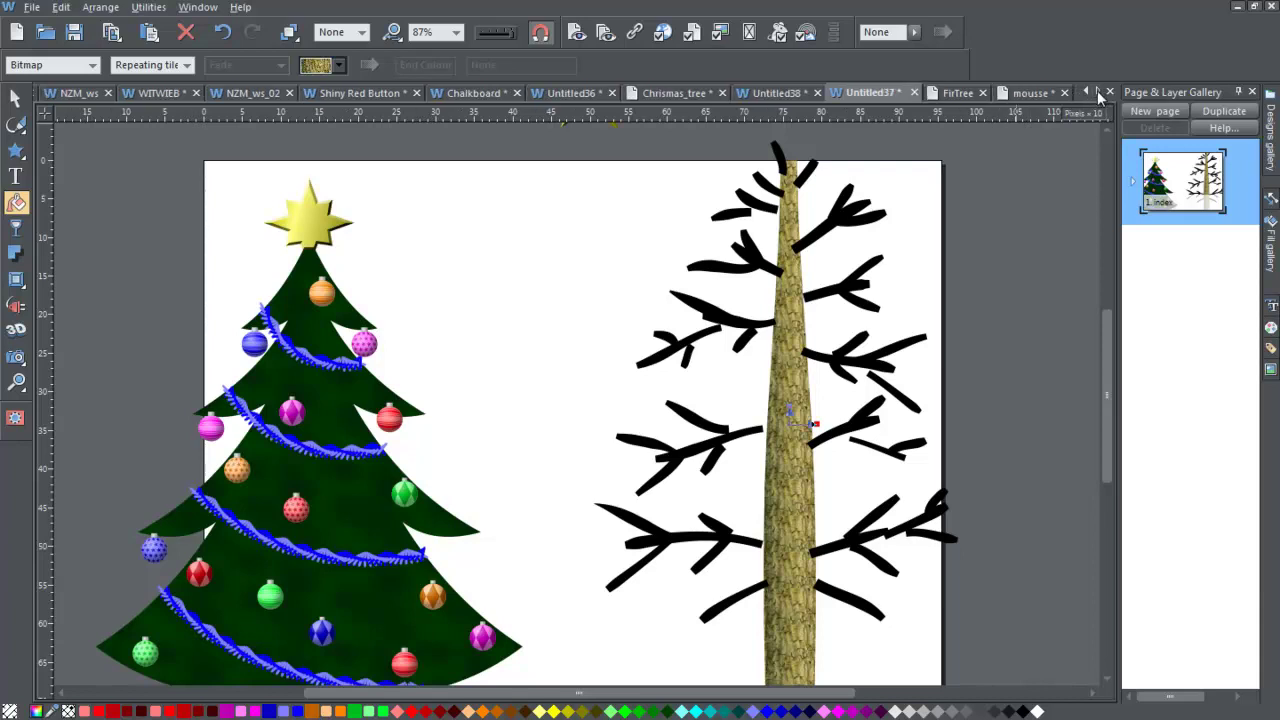
click(1038, 92)
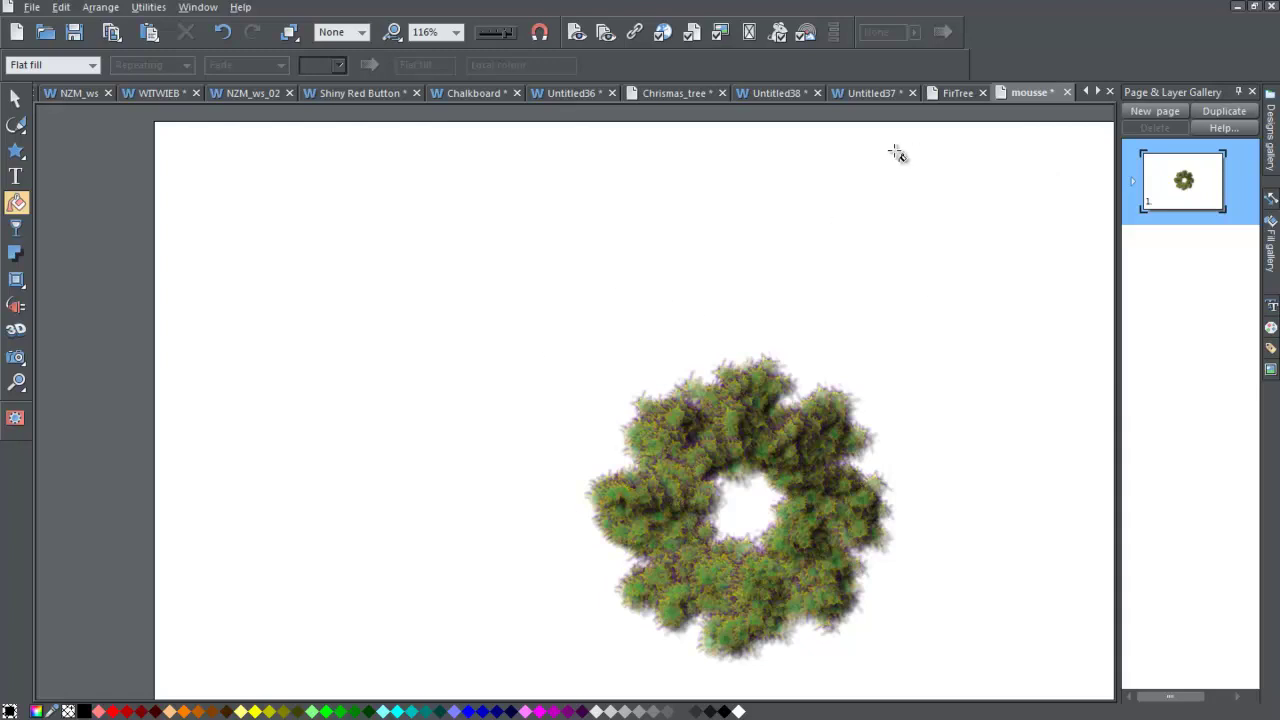
click(875, 93)
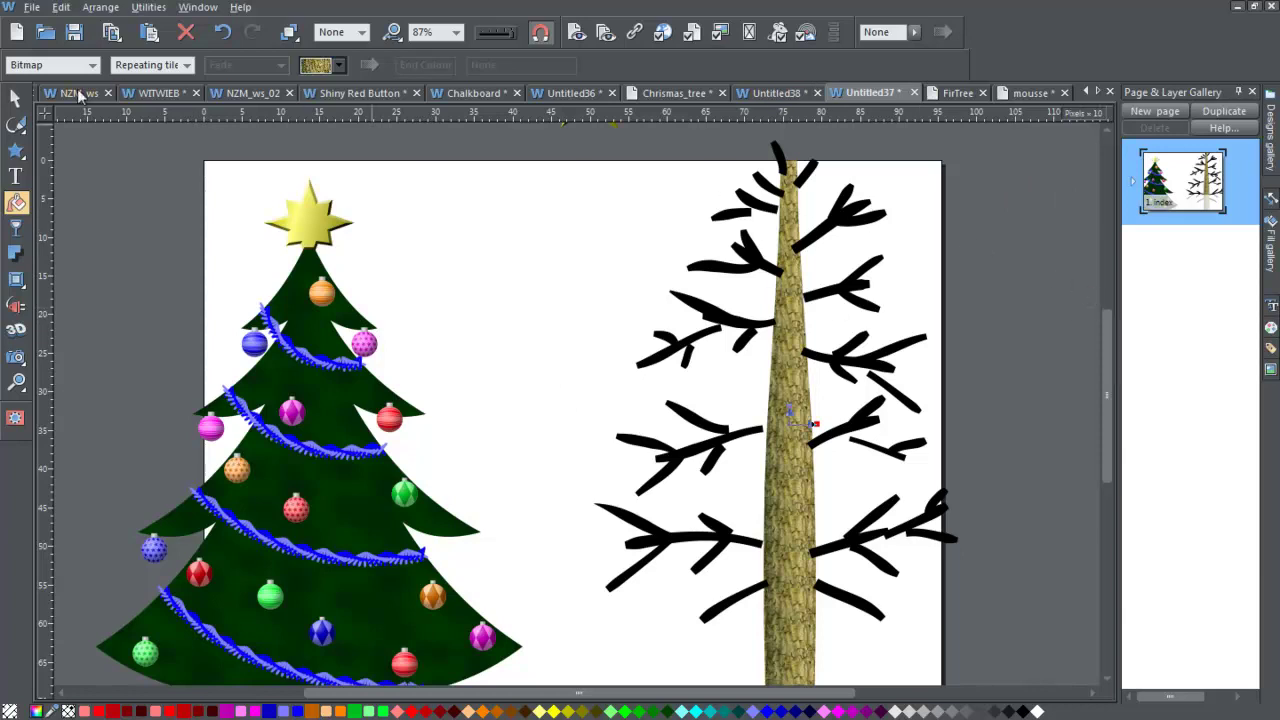
- Draw a short freehand stroke beside the tree's upper branches and apply the evergreen moss brush to it
click(18, 124)
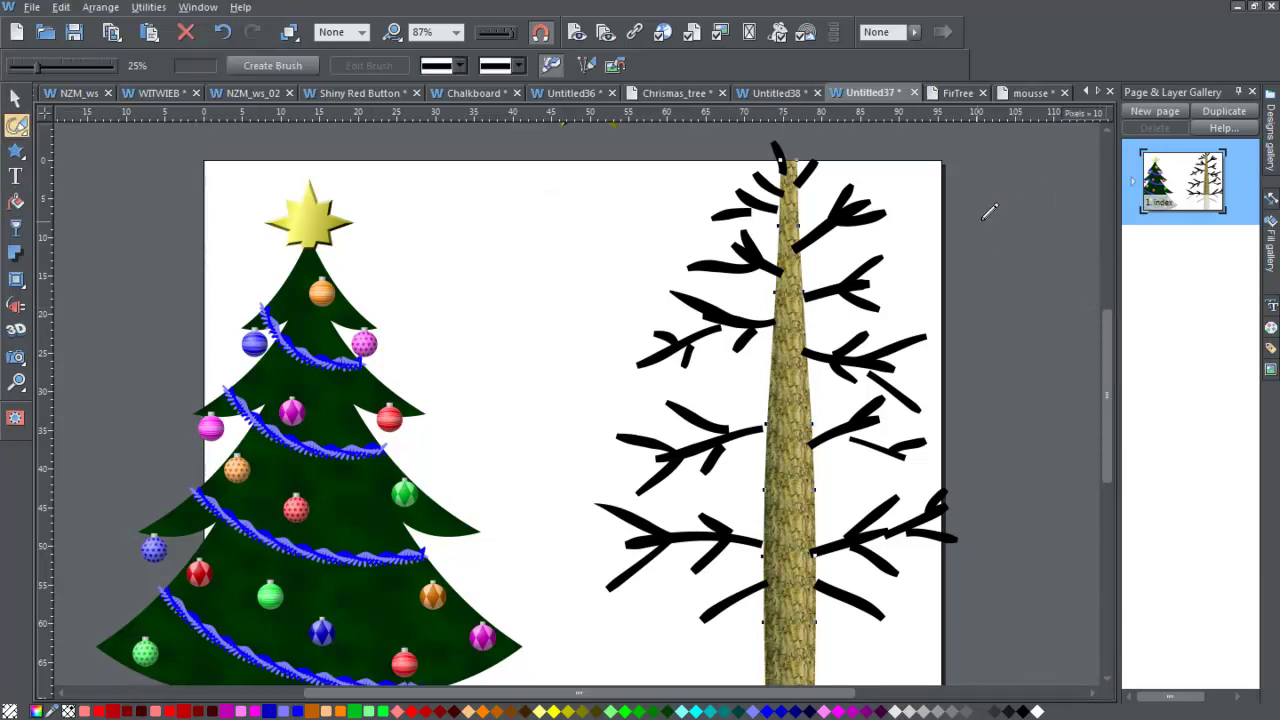
drag(960, 240, 1004, 214)
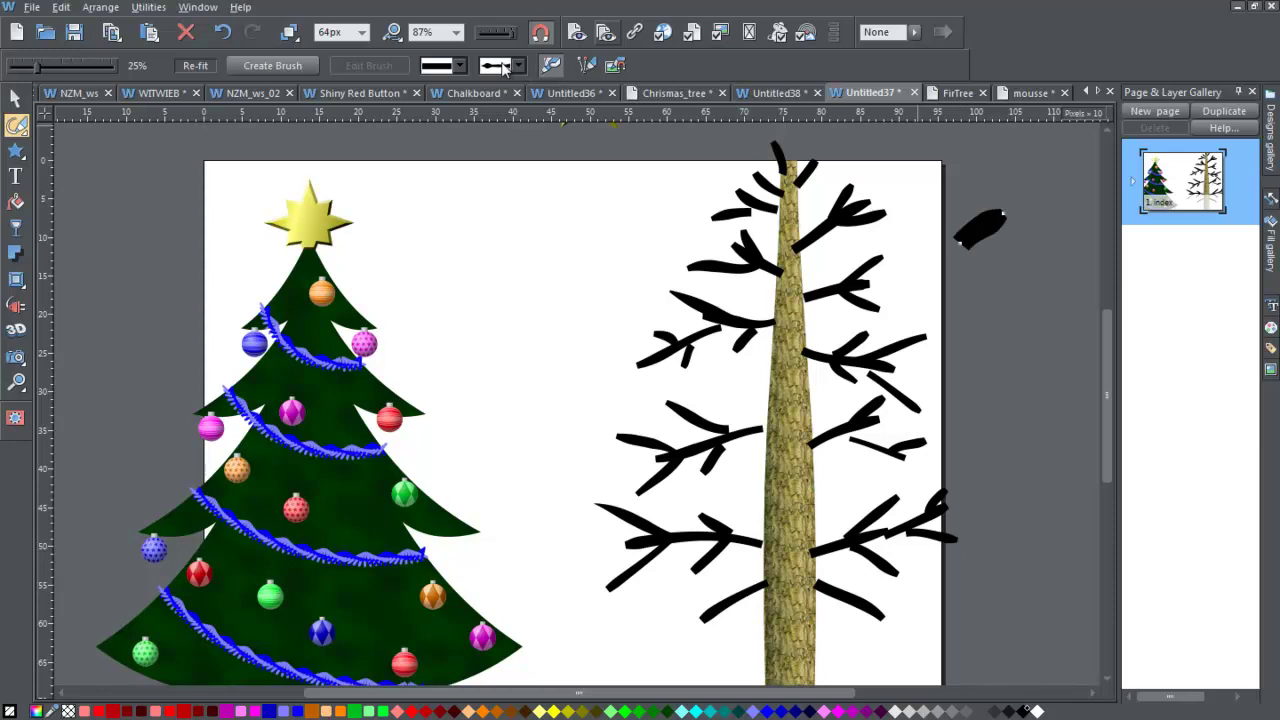
click(461, 66)
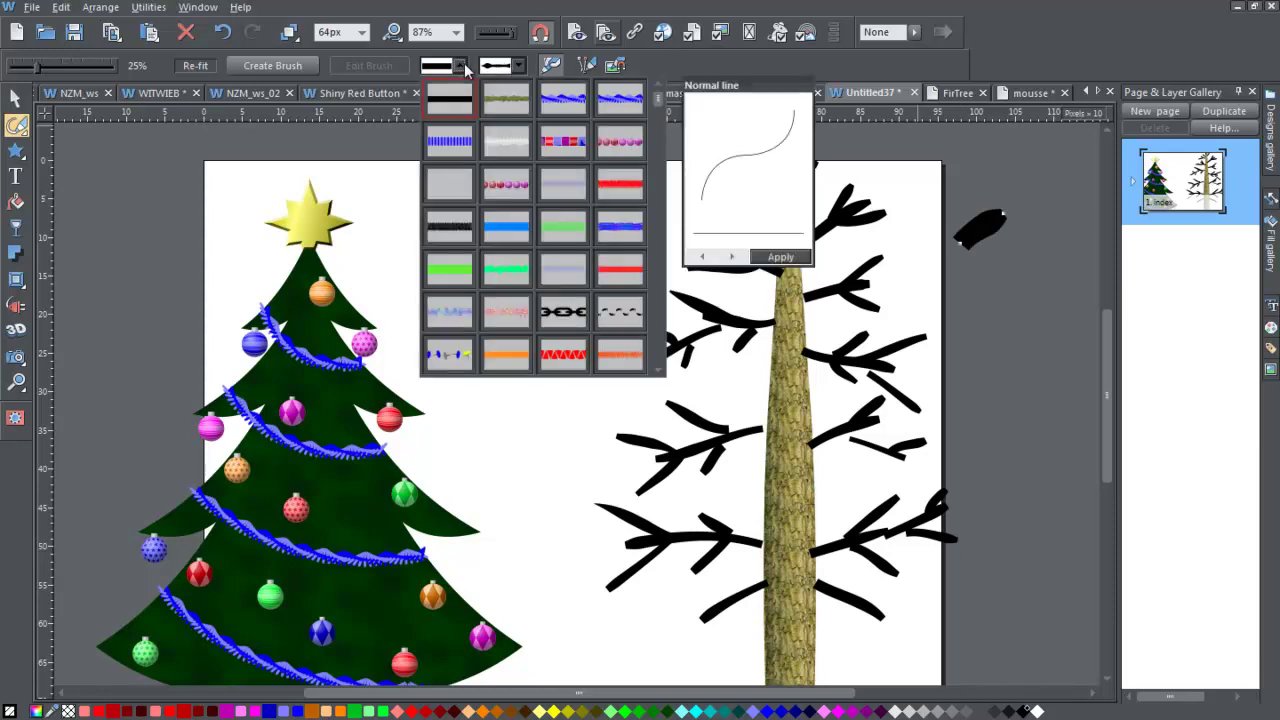
click(506, 96)
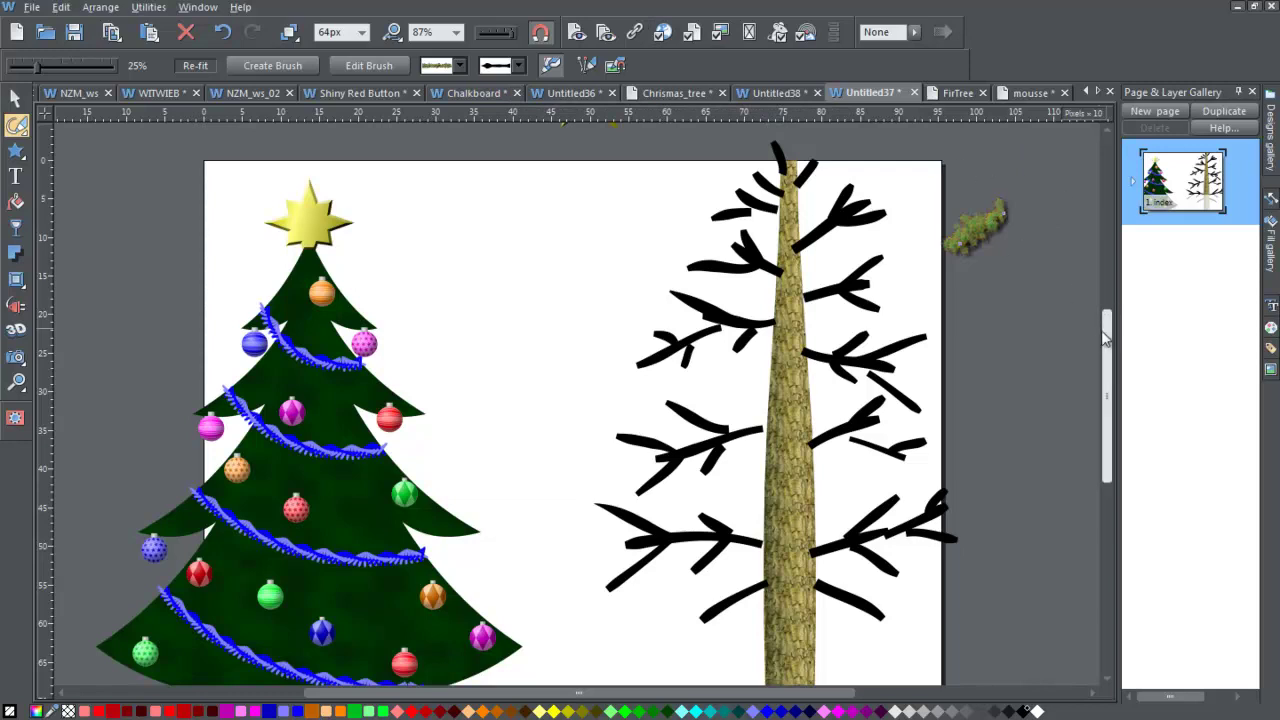
- Paint moss-brush foliage over the treetop and the uppermost branches on both sides of the trunk
scroll(1117, 300, up, 3)
mouse_move(803, 248)
mouse_down()
mouse_move(825, 208)
mouse_move(799, 224)
mouse_move(798, 246)
mouse_move(773, 194)
mouse_move(812, 247)
mouse_move(803, 217)
mouse_move(812, 238)
mouse_move(791, 243)
mouse_move(815, 210)
mouse_move(788, 253)
mouse_move(766, 257)
mouse_move(782, 253)
mouse_move(793, 282)
mouse_move(759, 268)
mouse_move(776, 265)
mouse_move(790, 294)
mouse_move(752, 281)
mouse_move(814, 267)
mouse_move(793, 297)
mouse_move(792, 279)
mouse_move(845, 247)
mouse_move(896, 250)
mouse_up()
mouse_move(800, 305)
mouse_down()
mouse_move(855, 249)
mouse_move(848, 288)
mouse_move(901, 285)
mouse_move(841, 288)
mouse_move(901, 287)
mouse_move(895, 223)
mouse_move(863, 283)
mouse_move(897, 282)
mouse_move(853, 288)
mouse_move(896, 268)
mouse_move(900, 228)
mouse_up()
mouse_move(872, 280)
mouse_down()
mouse_move(895, 268)
mouse_move(848, 232)
mouse_up()
mouse_move(779, 319)
mouse_down()
mouse_move(769, 284)
mouse_move(773, 325)
mouse_move(721, 302)
mouse_move(724, 276)
mouse_move(750, 281)
mouse_move(703, 294)
mouse_move(779, 259)
mouse_up()
mouse_move(697, 331)
mouse_down()
mouse_move(787, 342)
mouse_move(780, 318)
mouse_move(746, 332)
mouse_move(783, 398)
mouse_move(805, 355)
mouse_move(880, 334)
mouse_up()
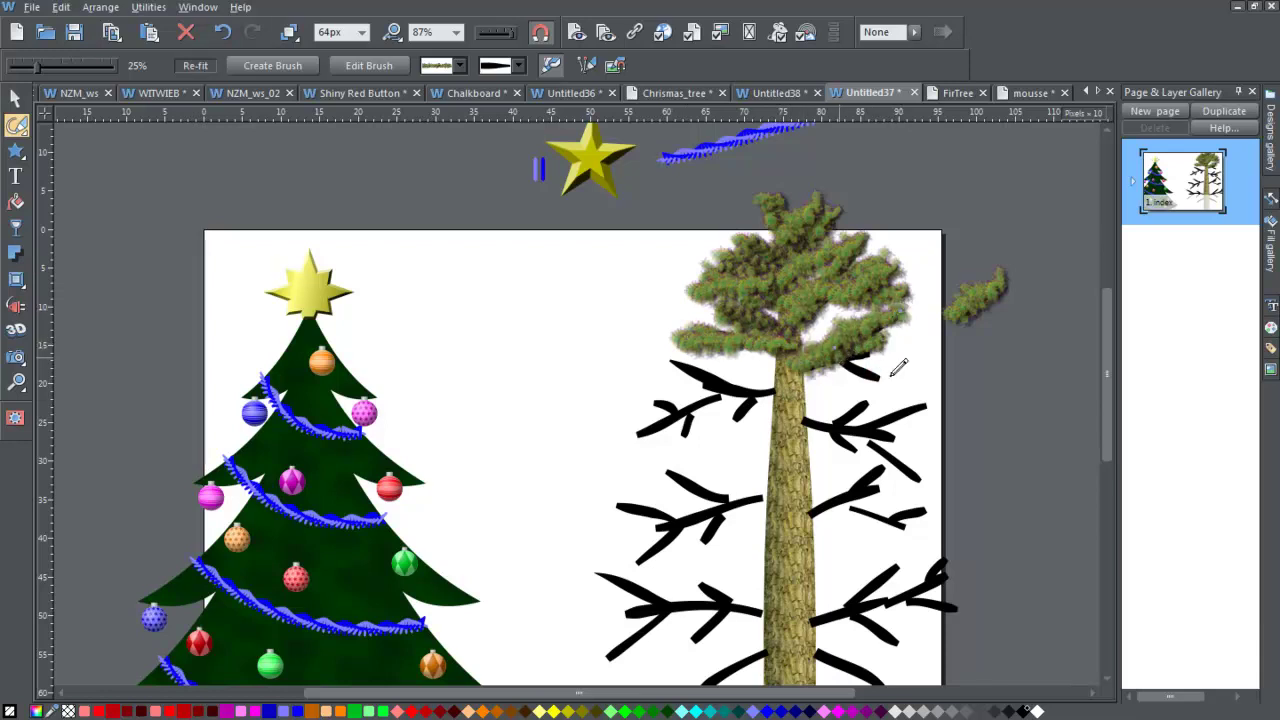
- Try the uniform-width stroke shape on the moss brush, and return it to the Convex shape
mouse_move(19, 127)
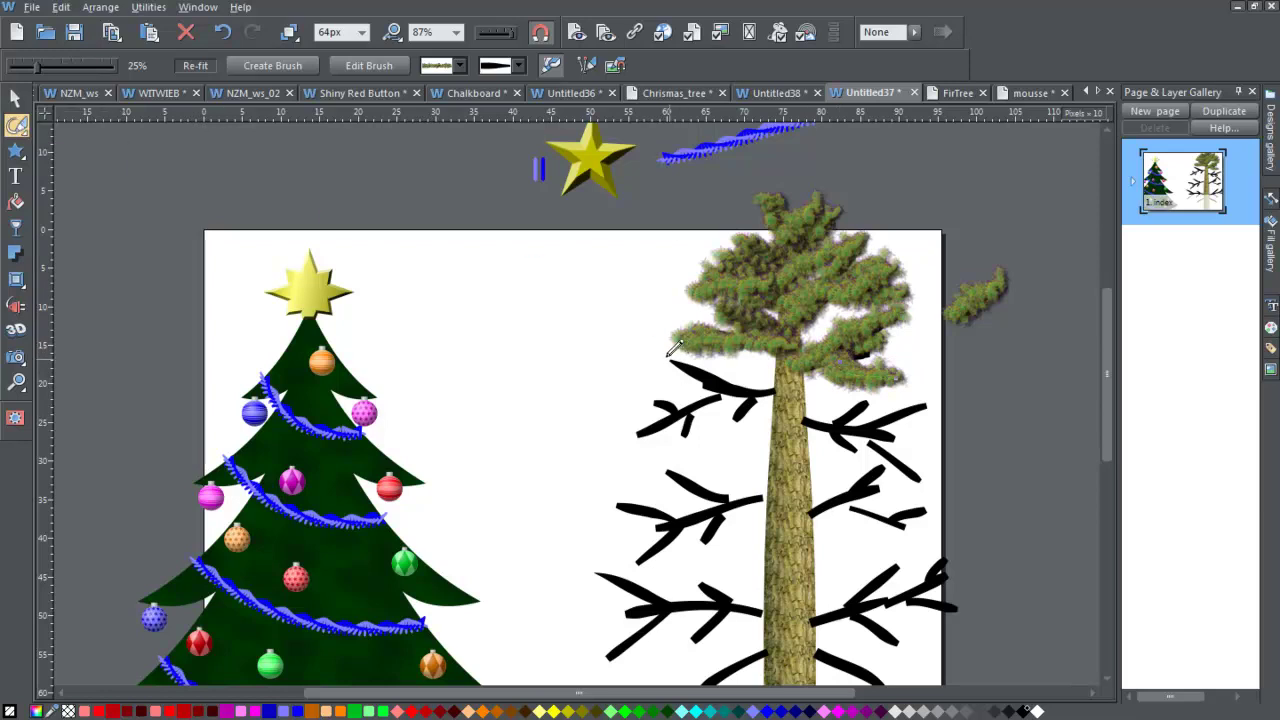
click(519, 65)
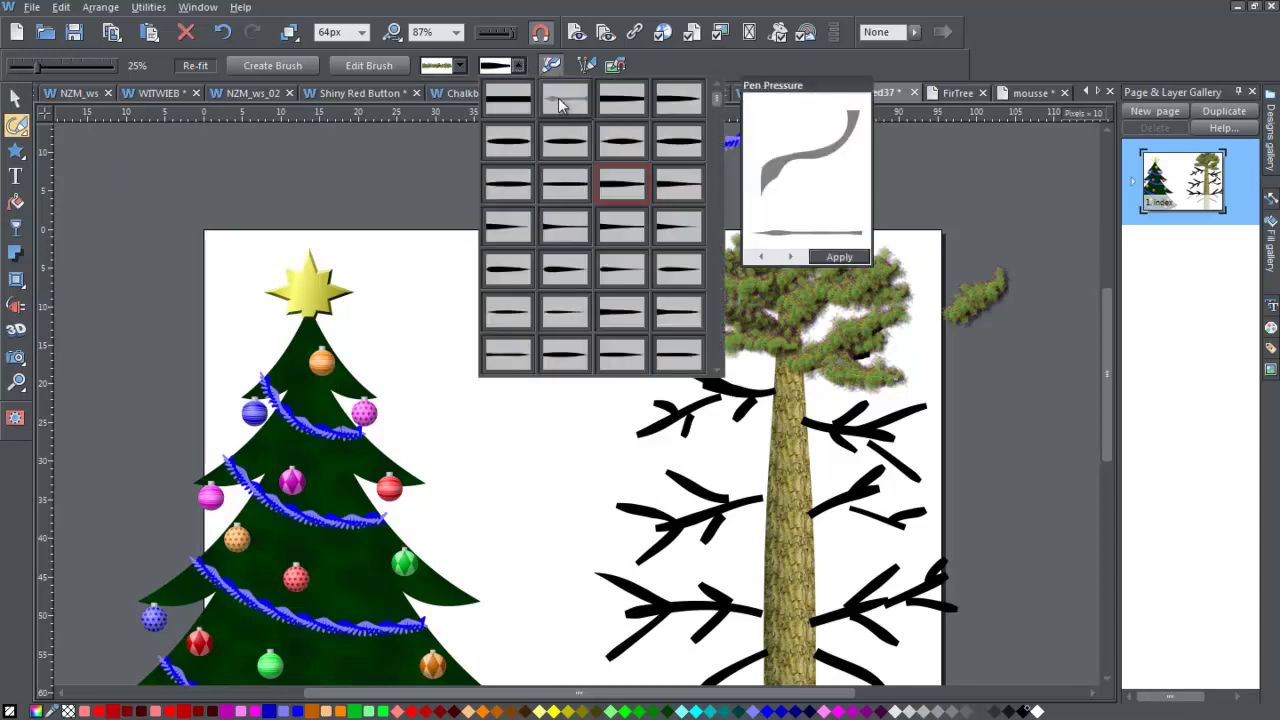
click(515, 98)
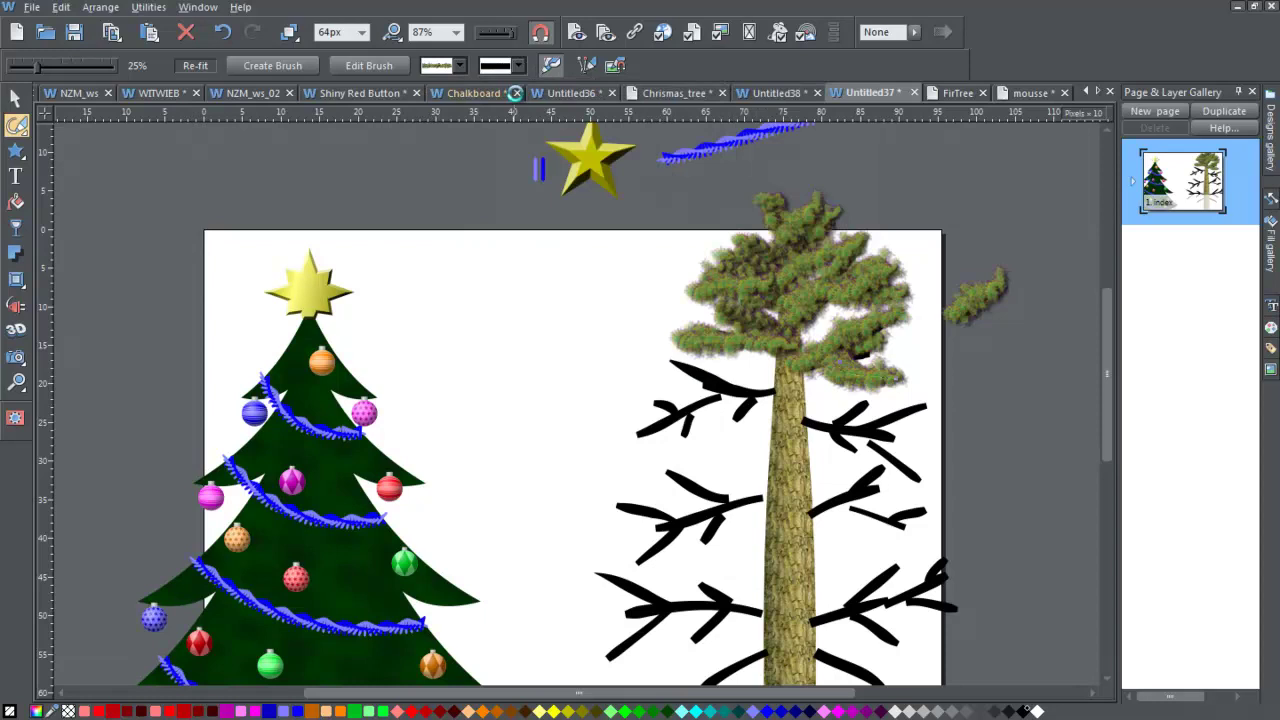
click(519, 65)
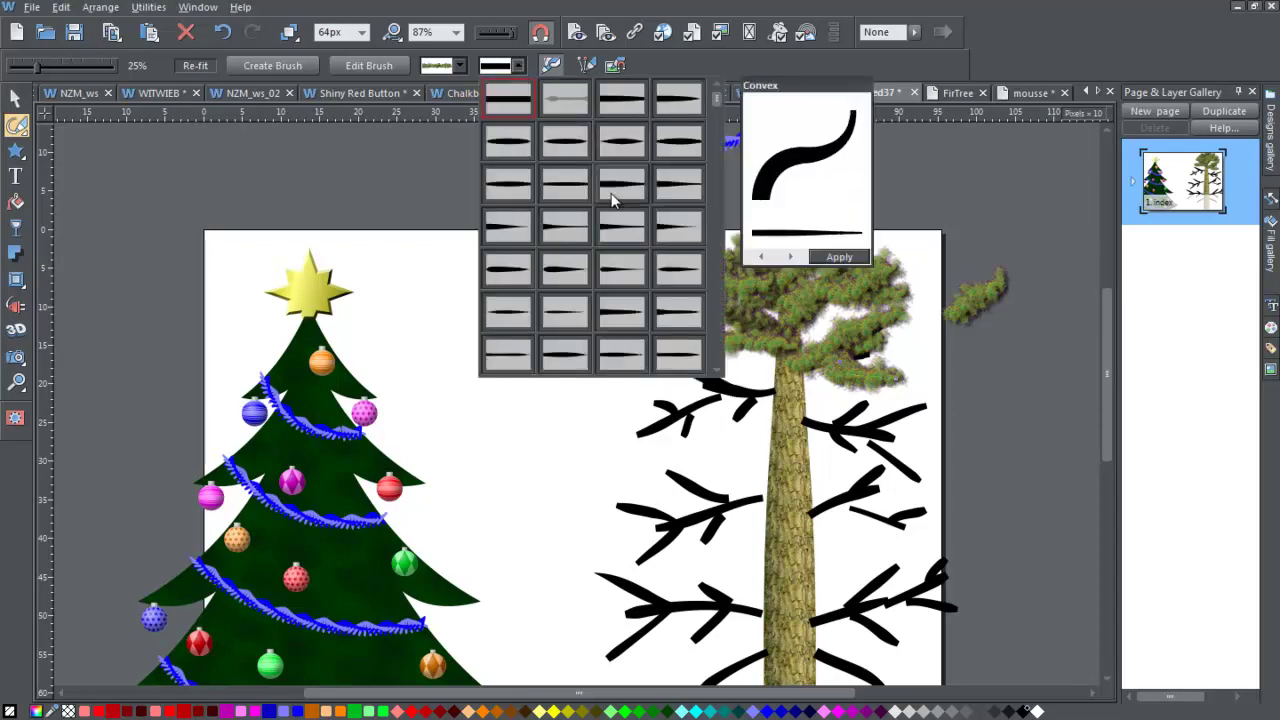
click(634, 174)
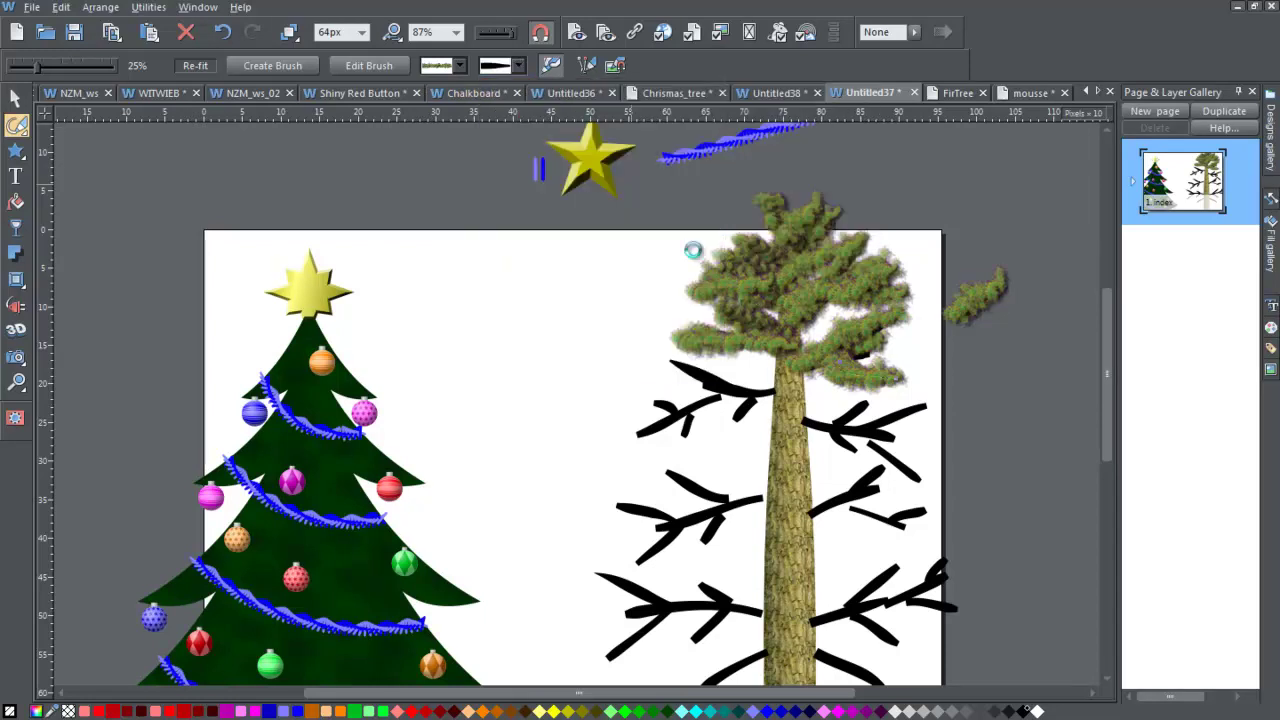
- Paint moss foliage along the forked branches and twigs of the tier just below the crown, on both sides of the trunk
drag(803, 410, 925, 440)
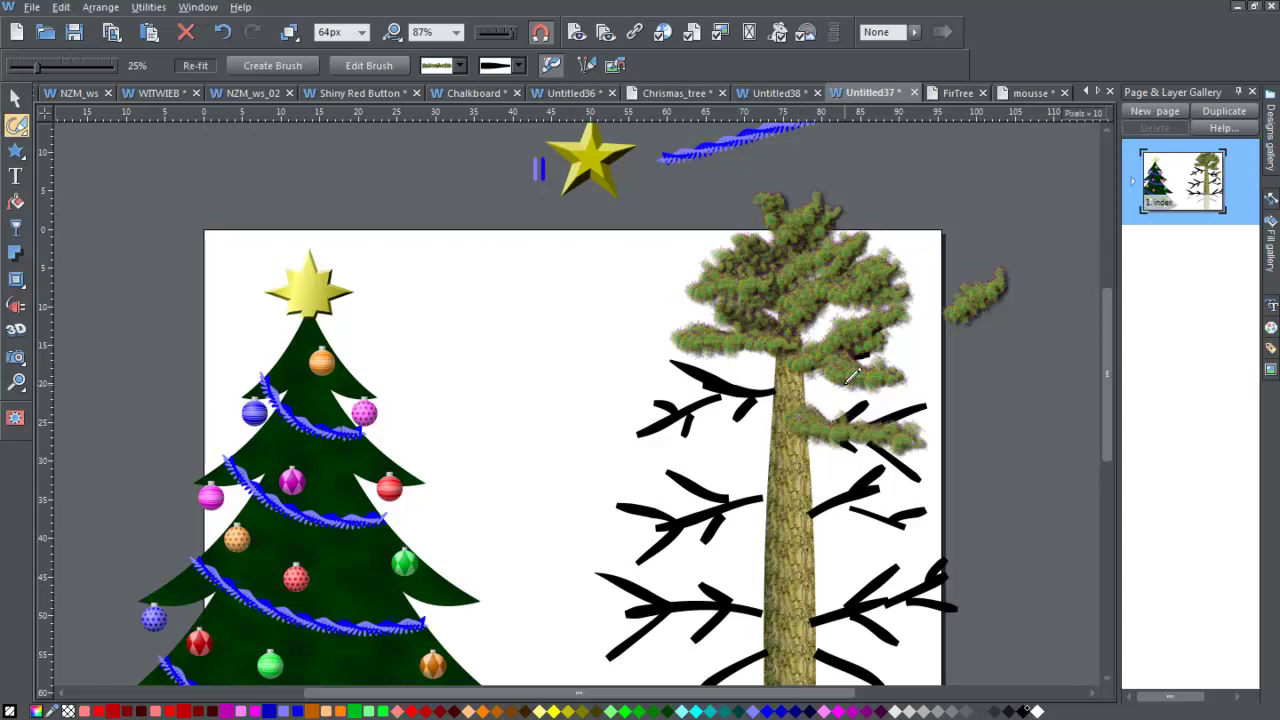
mouse_move(957, 373)
mouse_down()
mouse_move(873, 420)
mouse_move(943, 400)
mouse_move(882, 440)
mouse_move(945, 490)
mouse_up()
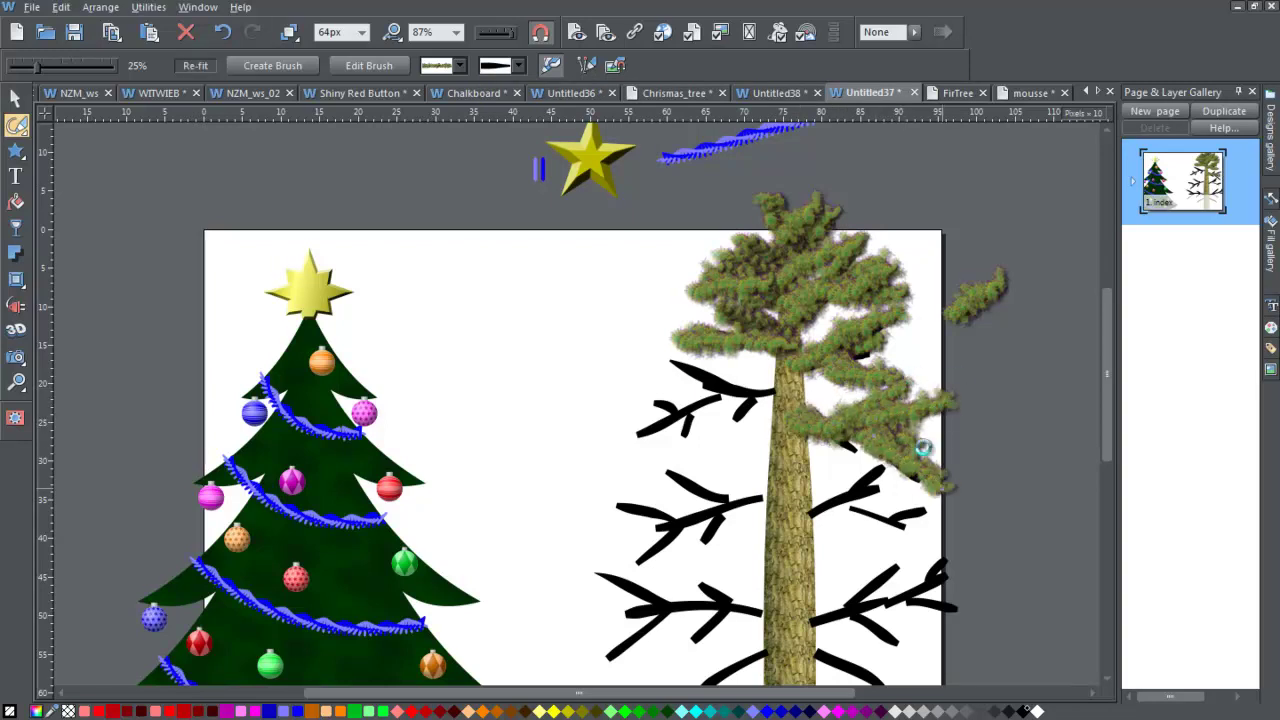
drag(827, 428, 876, 456)
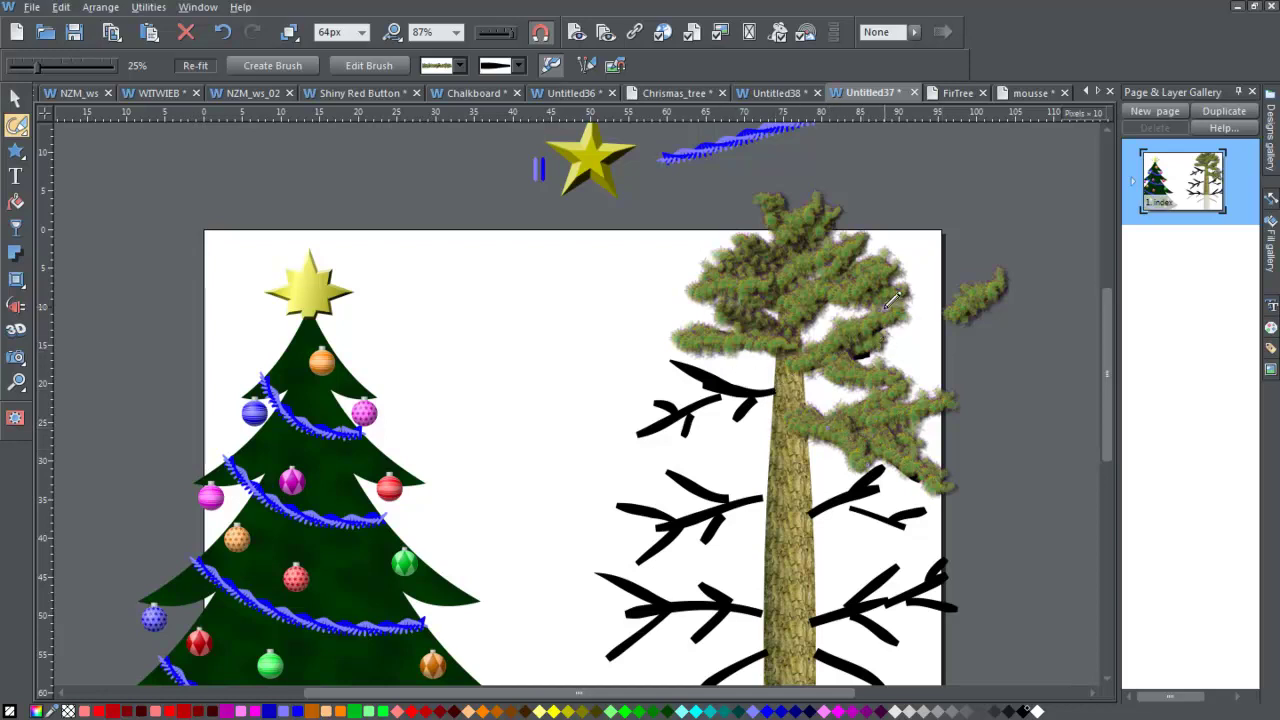
mouse_move(668, 360)
mouse_down()
mouse_move(740, 385)
mouse_move(790, 378)
mouse_up()
mouse_move(645, 428)
mouse_down()
mouse_move(753, 383)
mouse_move(740, 375)
mouse_move(668, 400)
mouse_move(683, 405)
mouse_move(638, 394)
mouse_move(682, 413)
mouse_move(702, 405)
mouse_move(676, 452)
mouse_up()
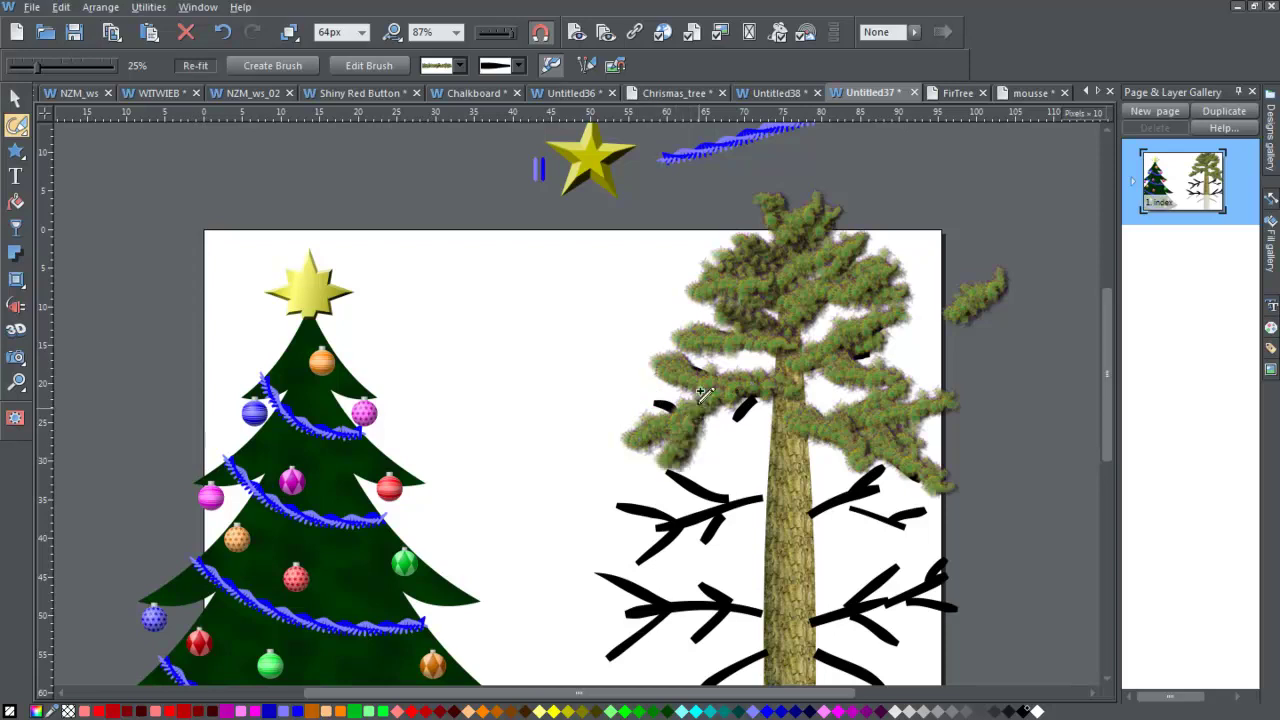
mouse_move(645, 389)
mouse_down()
mouse_move(758, 413)
mouse_move(731, 430)
mouse_move(770, 385)
mouse_up()
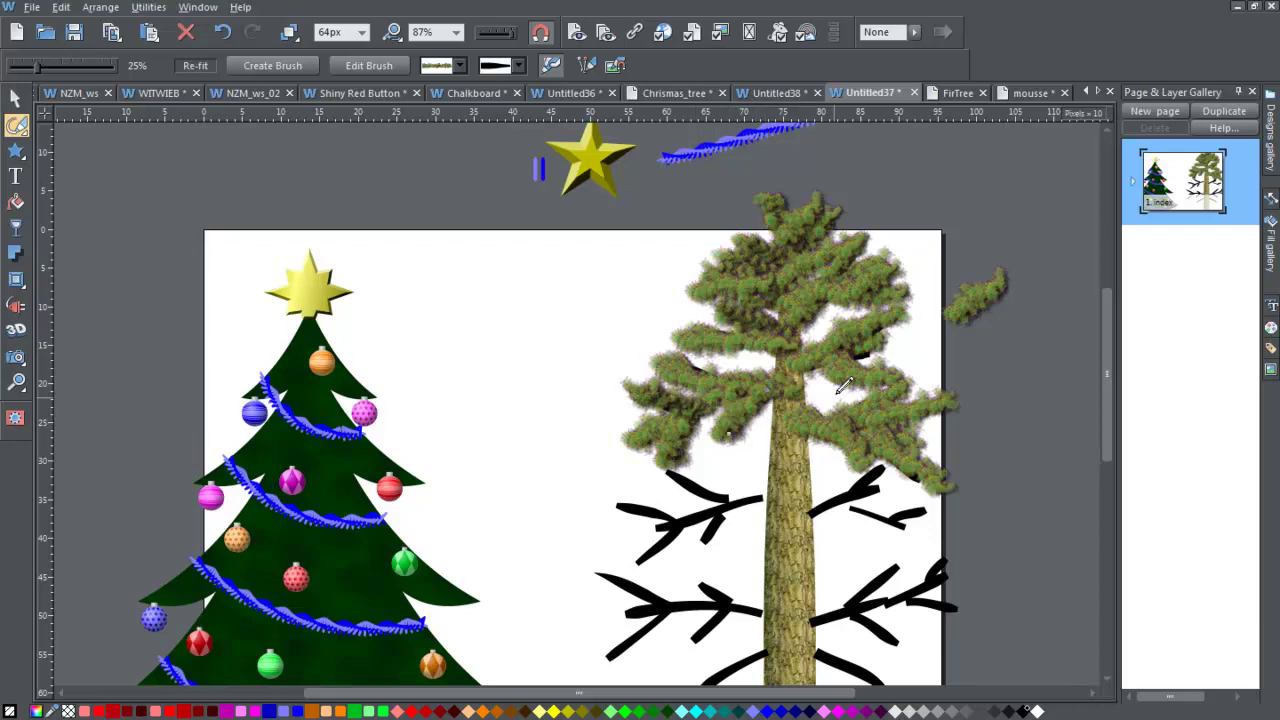
- Cover the mid-height tier of forked branches on both sides of the trunk with moss foliage strokes
mouse_move(810, 512)
mouse_down()
mouse_move(895, 476)
mouse_move(837, 489)
mouse_move(899, 449)
mouse_move(849, 496)
mouse_move(901, 448)
mouse_move(882, 497)
mouse_move(851, 506)
mouse_move(922, 528)
mouse_move(912, 515)
mouse_move(885, 524)
mouse_move(940, 505)
mouse_up()
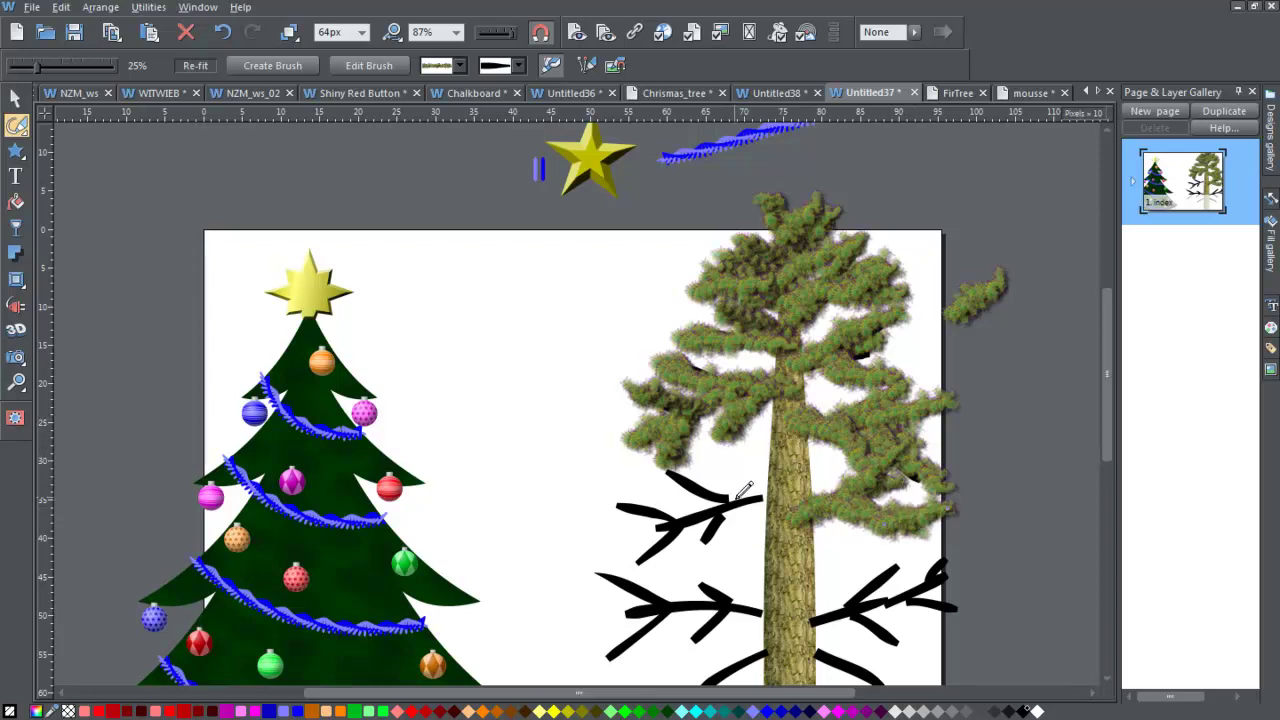
drag(660, 520, 765, 485)
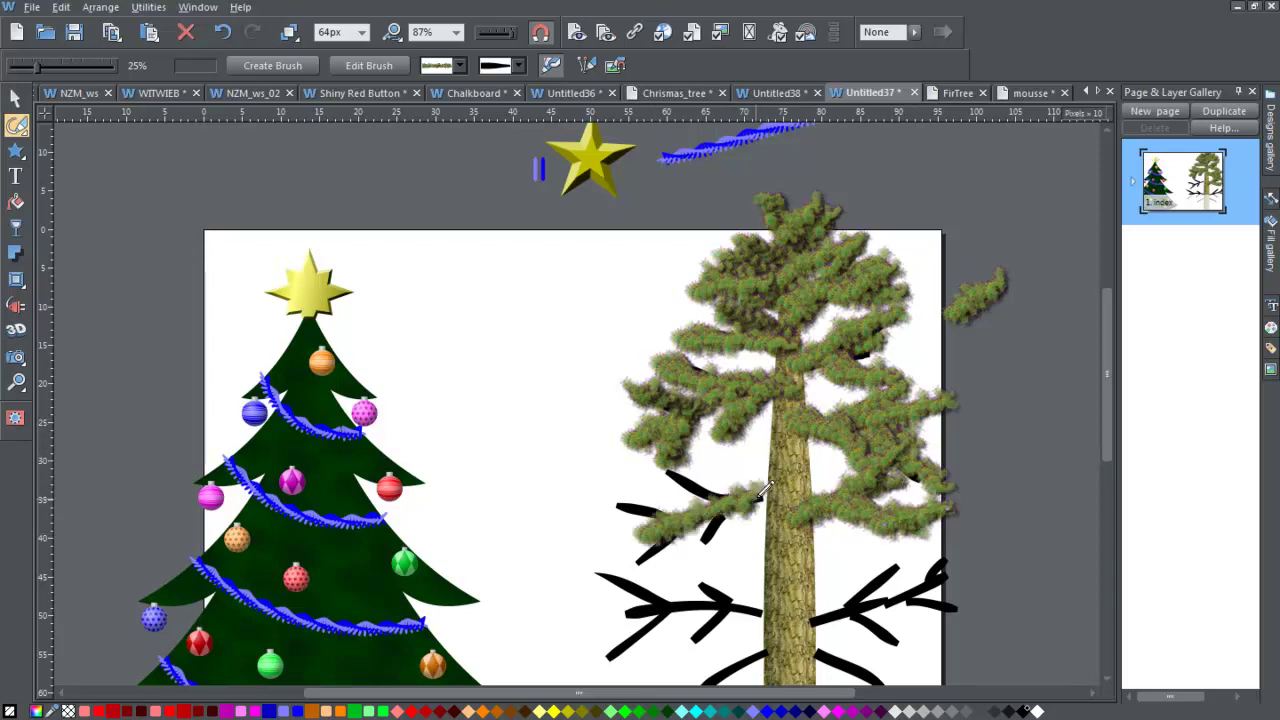
drag(678, 462, 745, 505)
drag(655, 514, 600, 505)
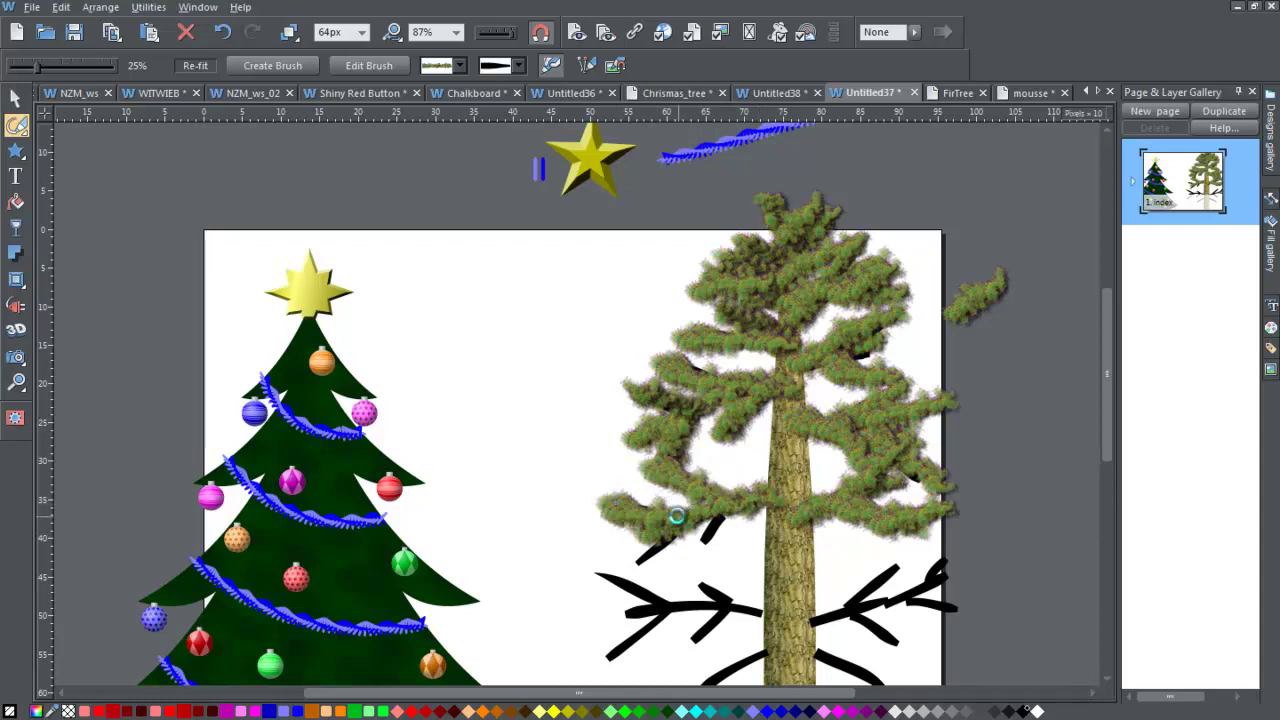
drag(670, 543, 612, 578)
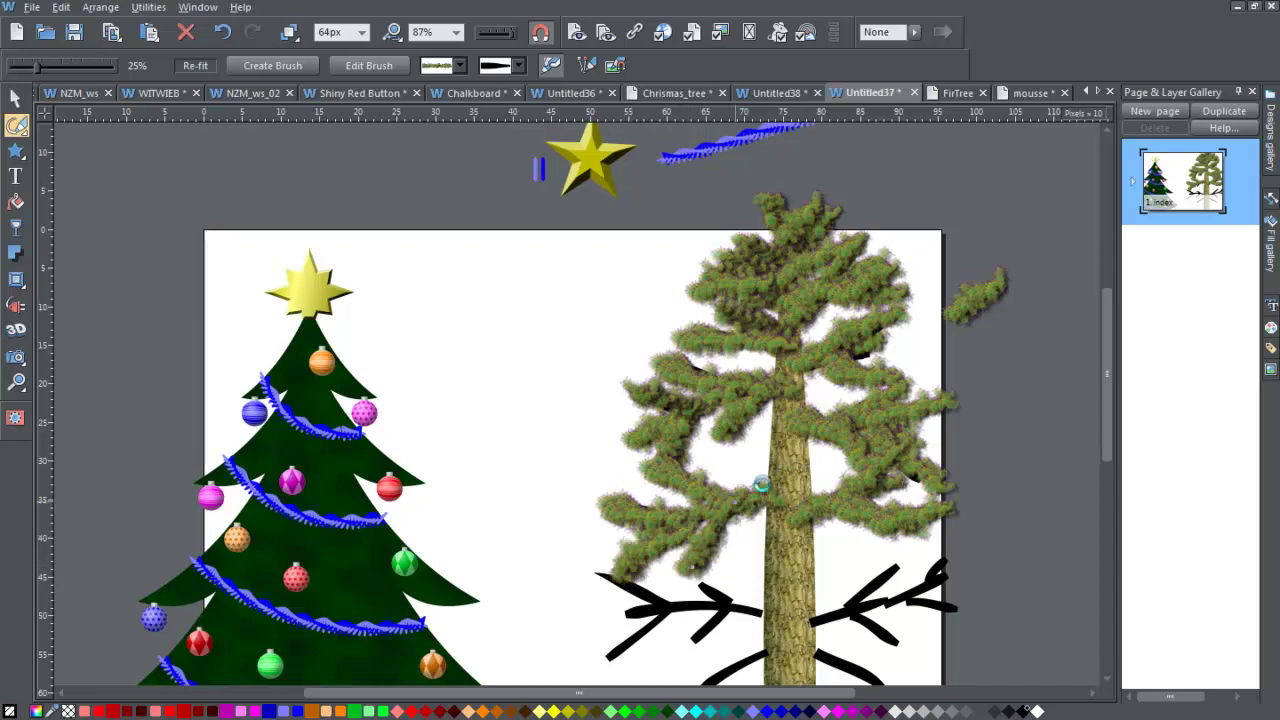
- Paint moss foliage along the two lowest tiers of forked branches and twigs on the right side of the trunk
drag(1110, 397, 1110, 447)
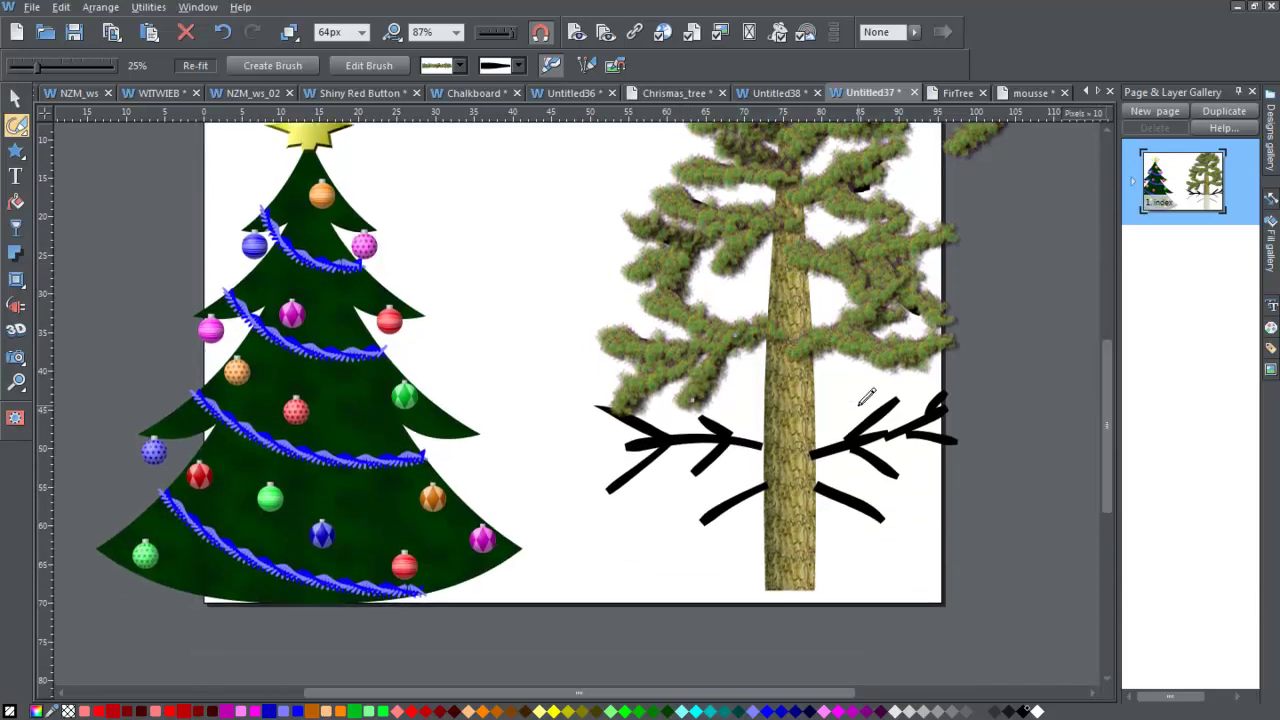
drag(800, 456, 965, 408)
drag(855, 425, 930, 372)
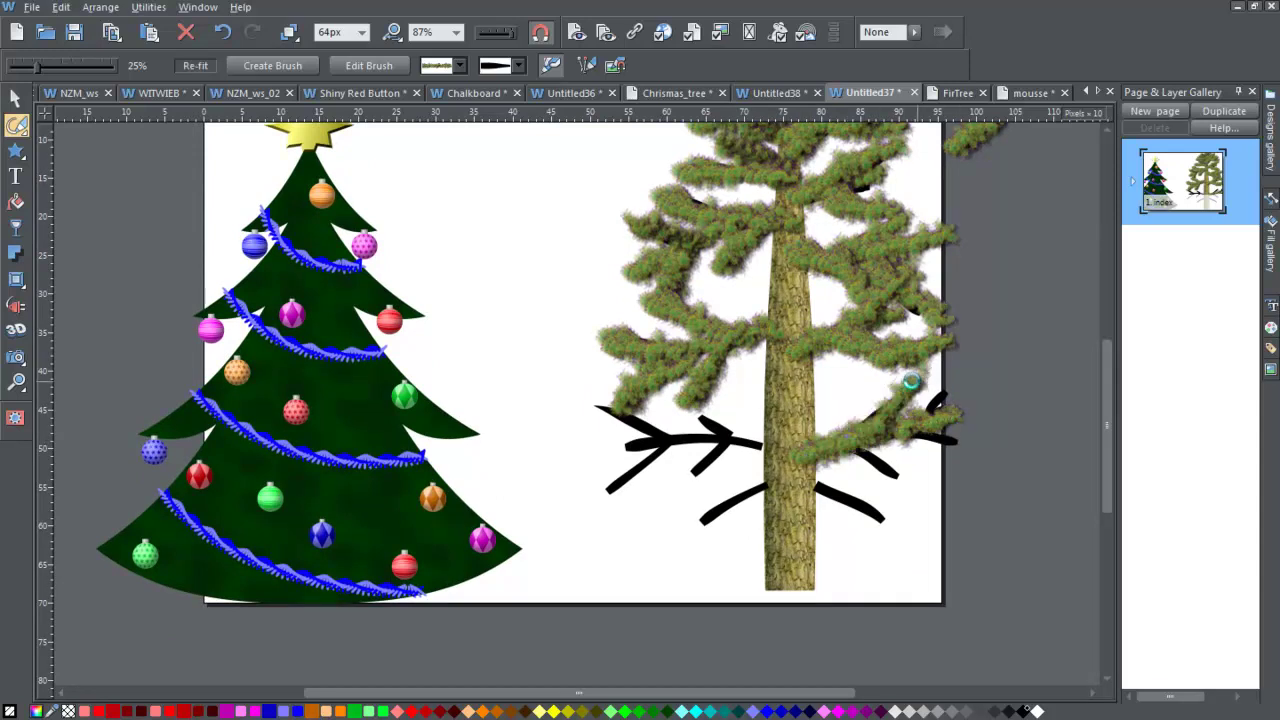
drag(934, 423, 962, 445)
mouse_move(865, 437)
mouse_down()
mouse_move(902, 481)
mouse_move(861, 432)
mouse_move(805, 485)
mouse_move(888, 505)
mouse_up()
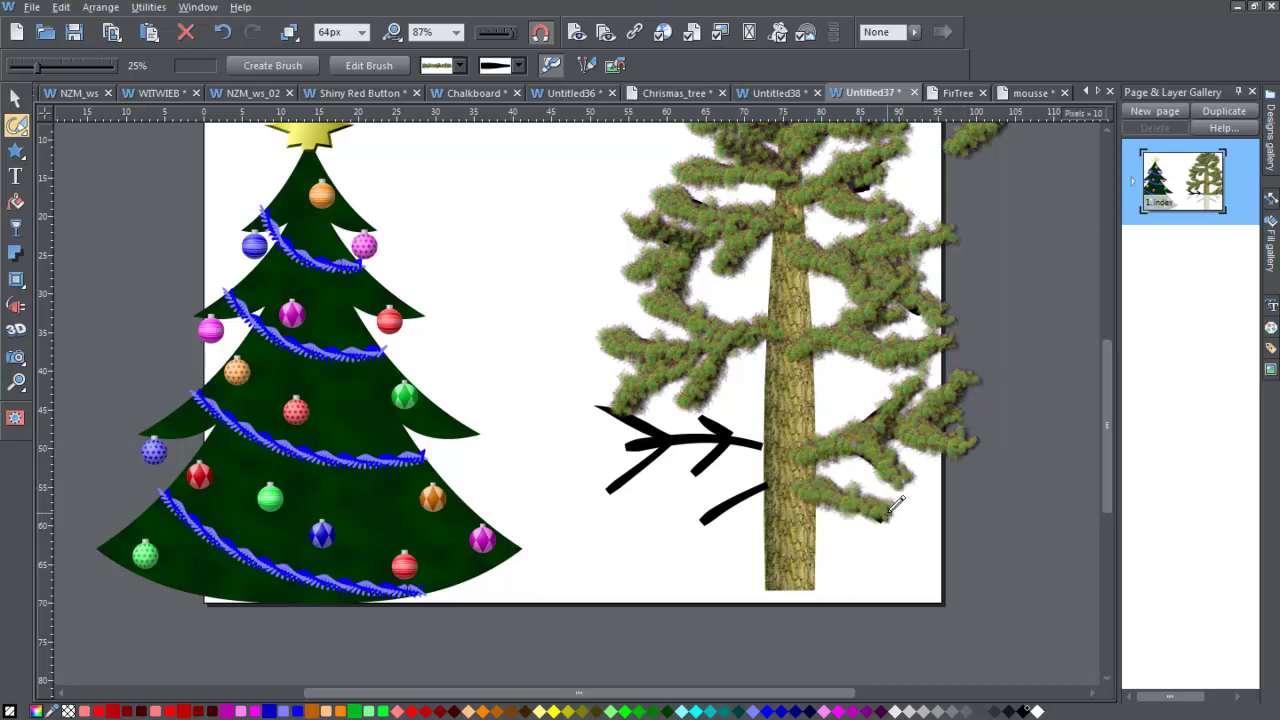
- Cover the two lowest tiers of branches and twigs on the left side of the trunk with moss foliage
drag(700, 518, 752, 492)
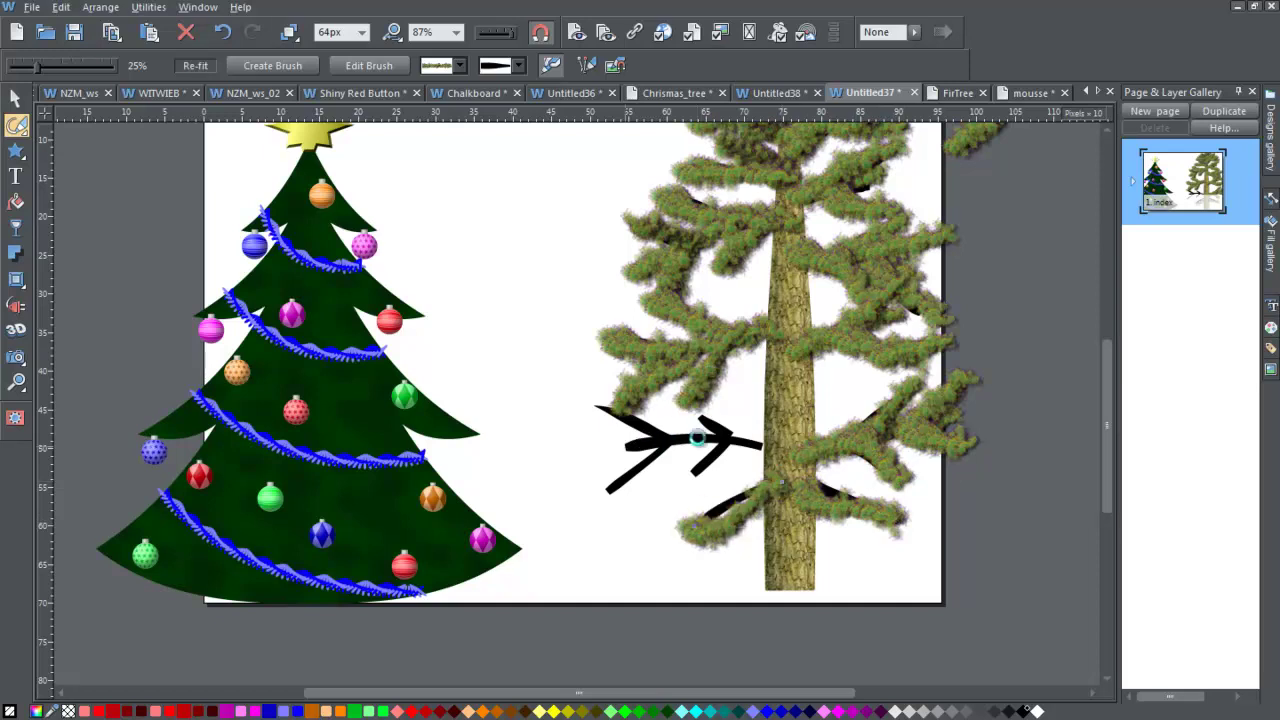
drag(684, 438, 749, 424)
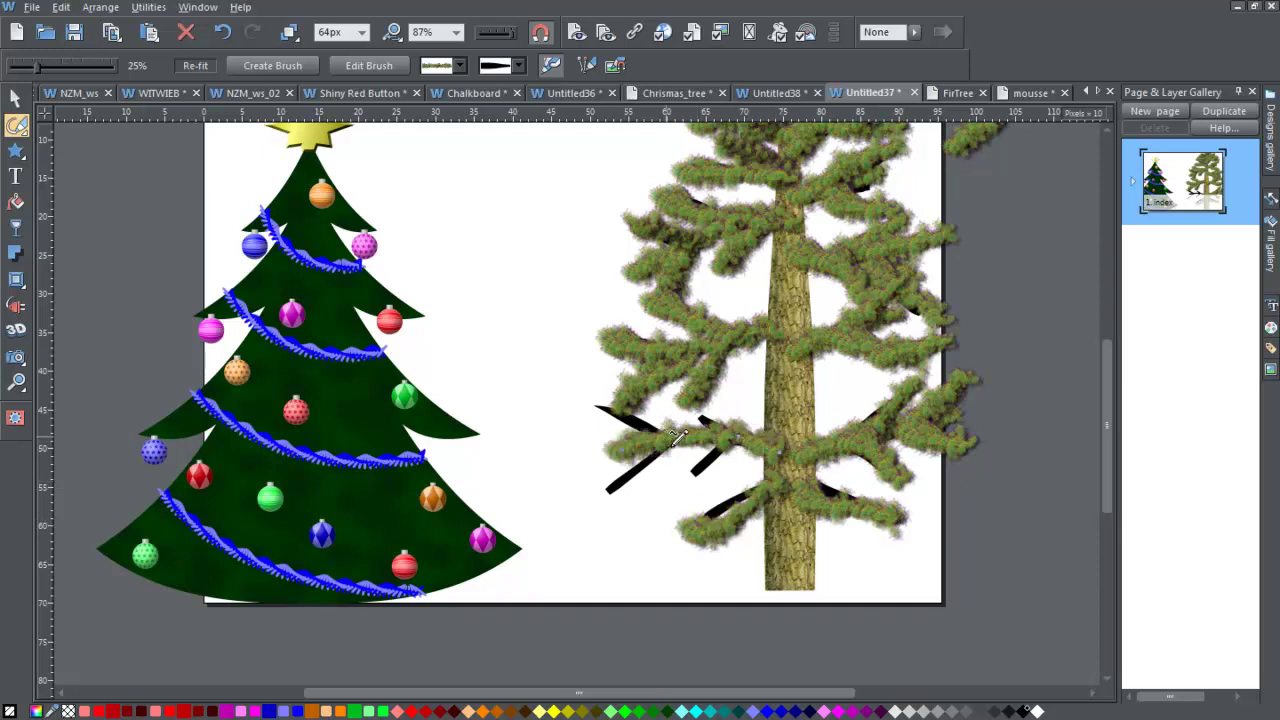
drag(656, 432, 592, 392)
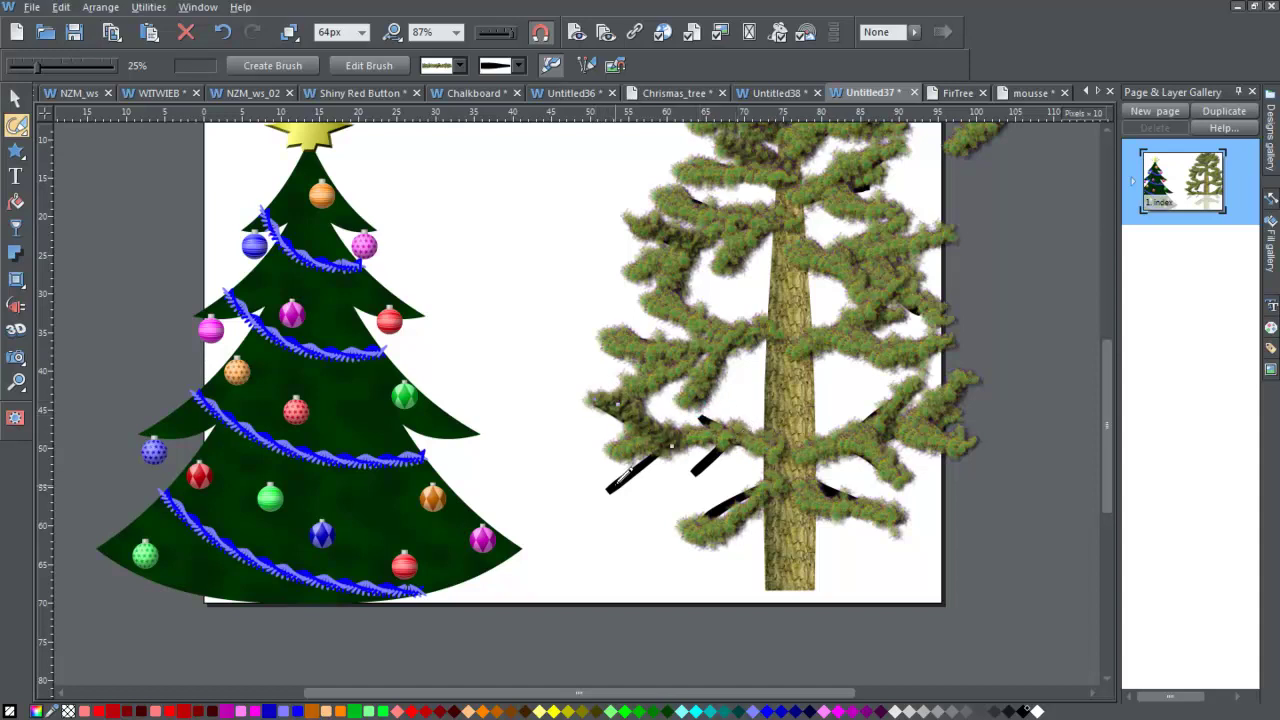
drag(598, 490, 688, 428)
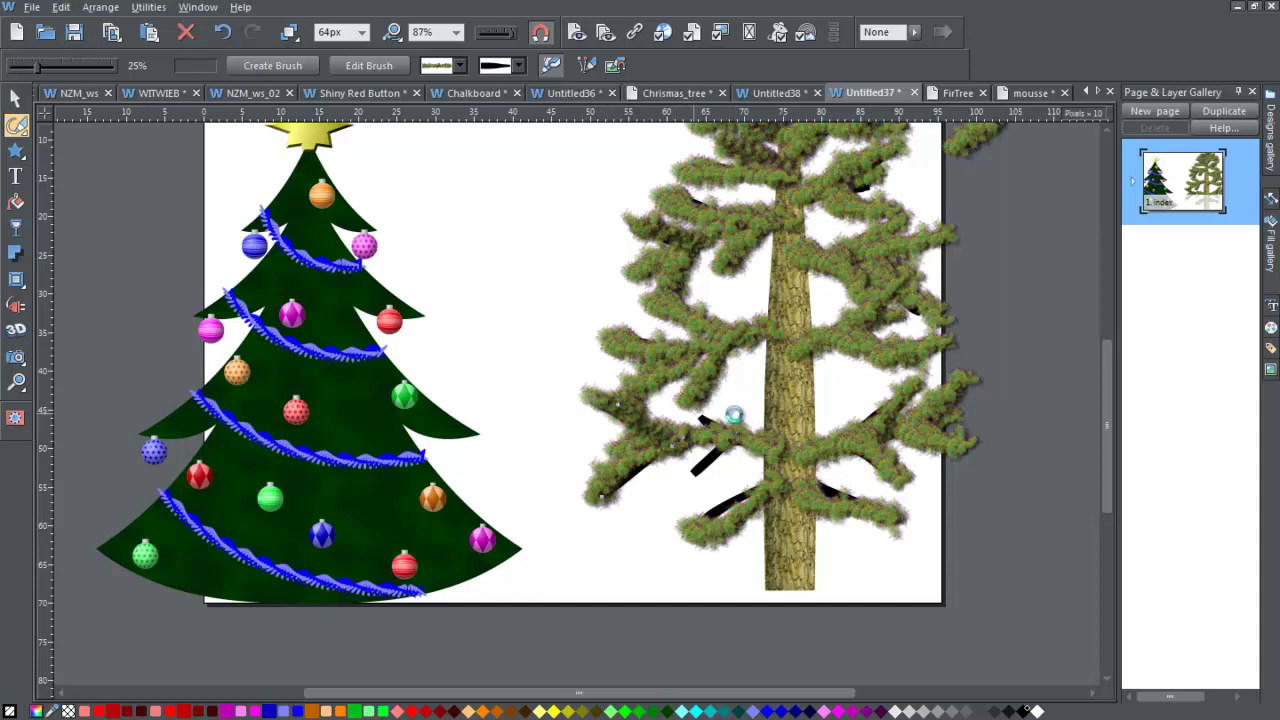
drag(695, 415, 724, 424)
drag(688, 474, 737, 434)
- Fill the gaps between the upper and middle branches with moss strokes, covering the bark of the upper trunk
drag(1103, 397, 1117, 372)
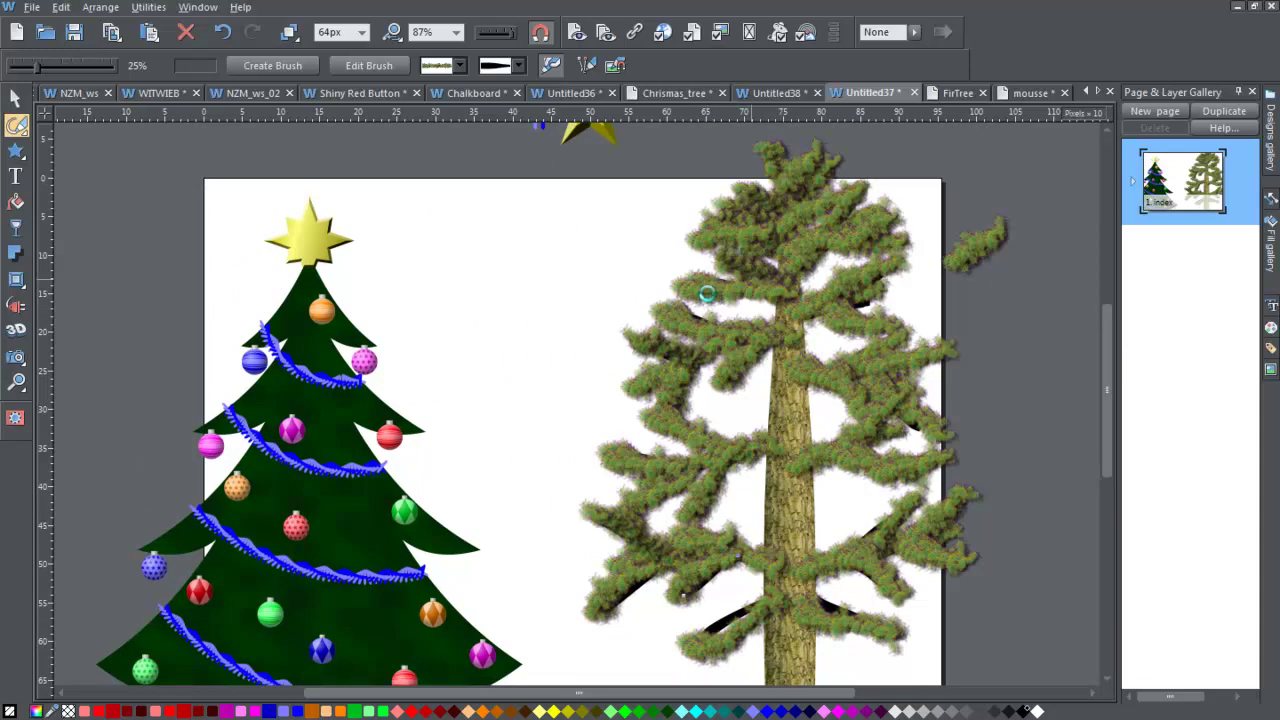
drag(685, 290, 720, 323)
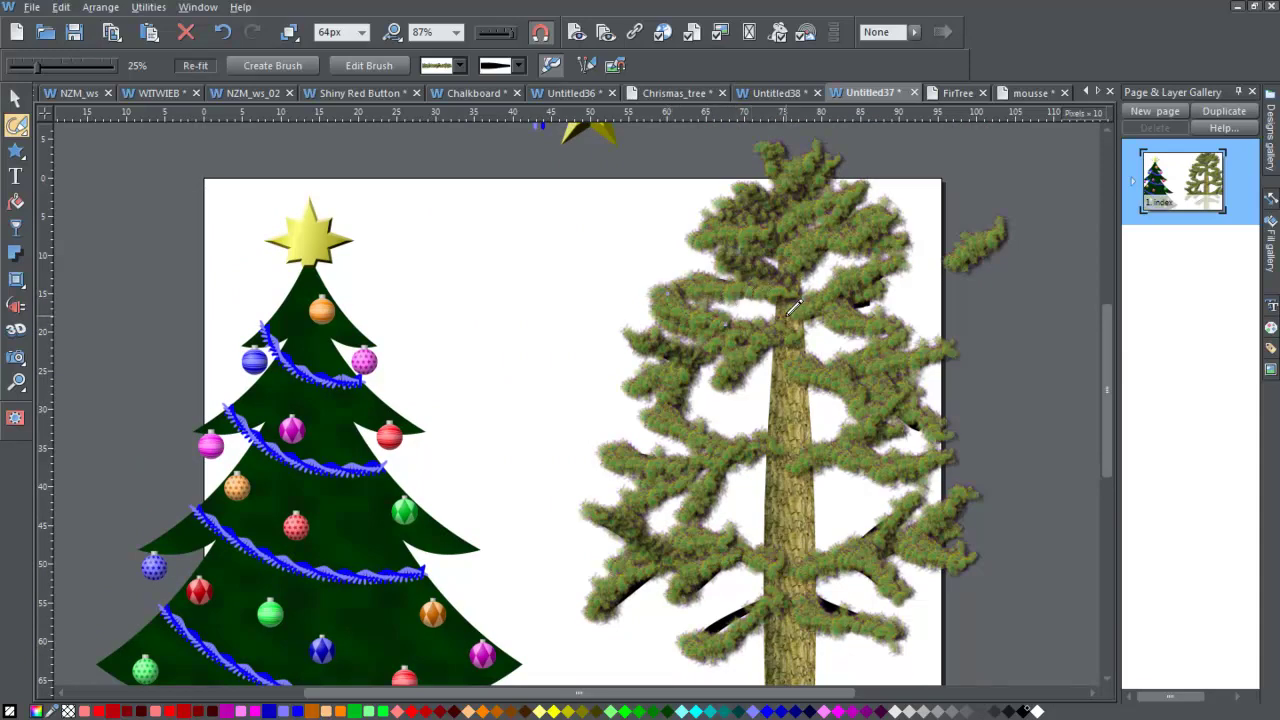
drag(795, 293, 858, 258)
mouse_move(757, 319)
mouse_down()
mouse_move(800, 316)
mouse_move(786, 400)
mouse_move(726, 420)
mouse_move(705, 410)
mouse_move(809, 429)
mouse_move(843, 414)
mouse_move(776, 470)
mouse_move(710, 466)
mouse_move(790, 458)
mouse_up()
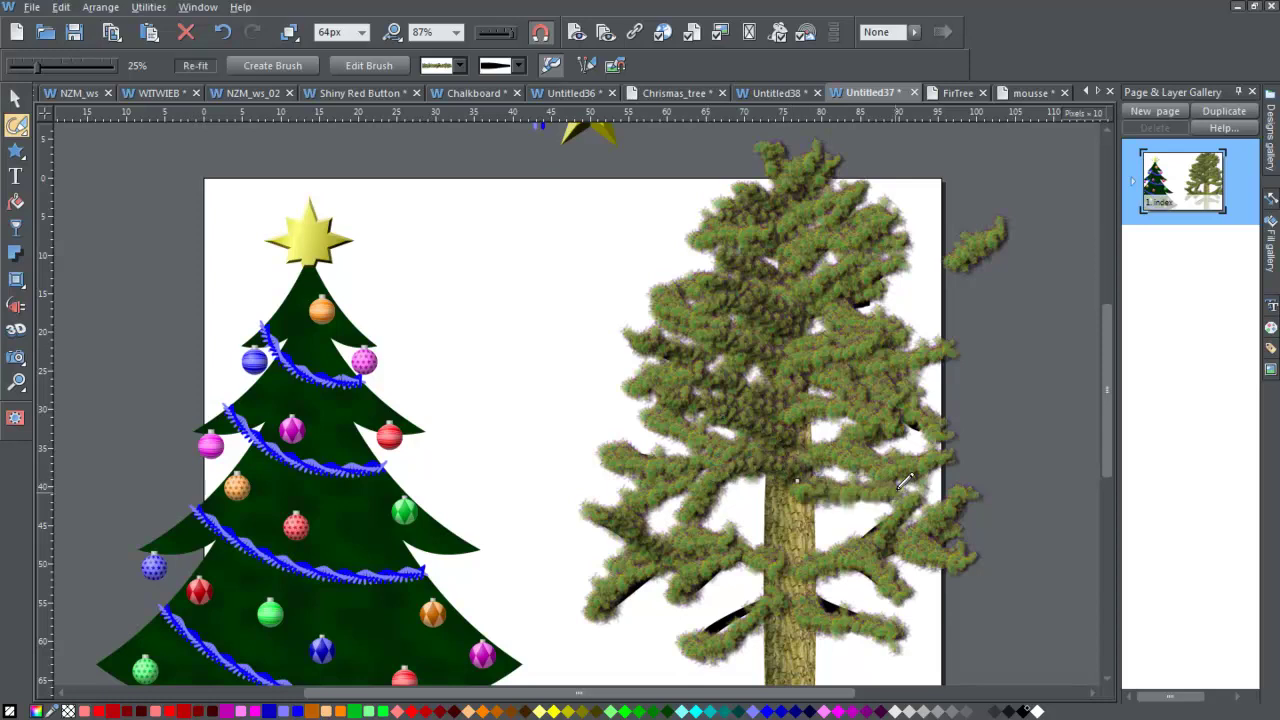
mouse_move(829, 431)
mouse_down()
mouse_move(858, 428)
mouse_move(850, 435)
mouse_up()
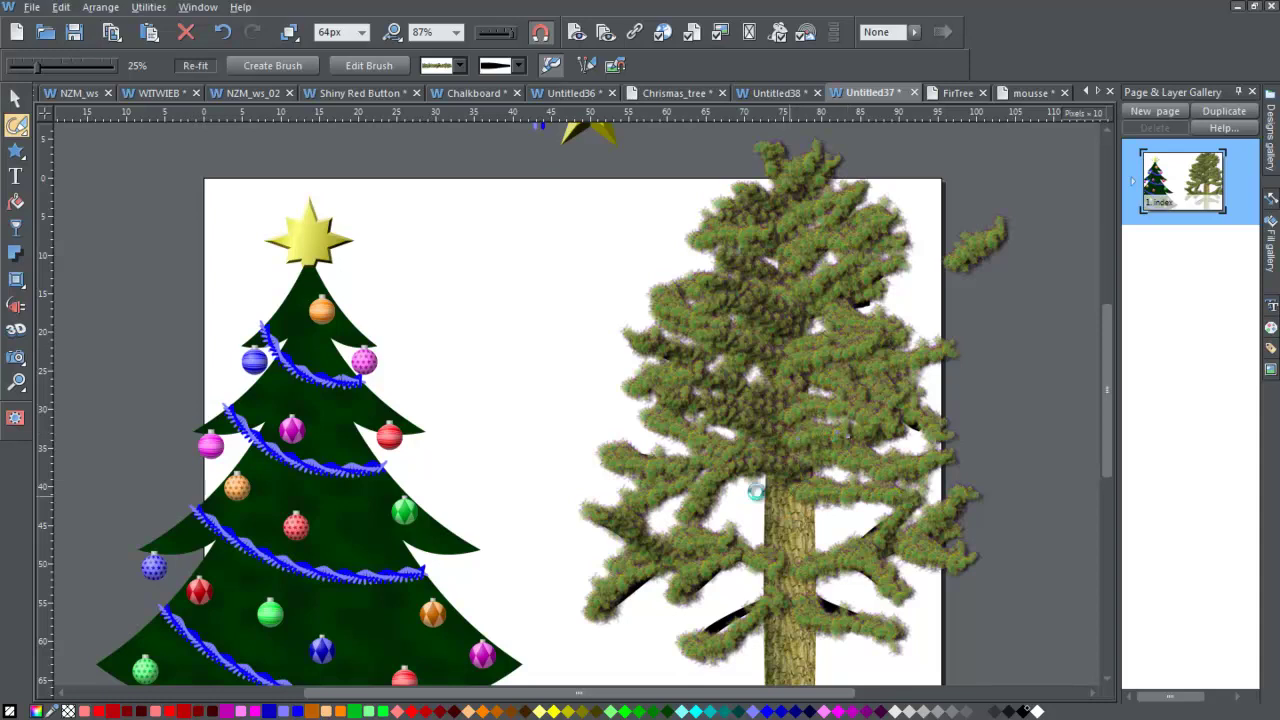
- Add moss strokes across the lower-middle trunk and into the gaps beside it, down to the lowest branch tiers
mouse_move(809, 477)
mouse_down()
mouse_move(774, 509)
mouse_move(775, 458)
mouse_move(790, 488)
mouse_move(757, 486)
mouse_up()
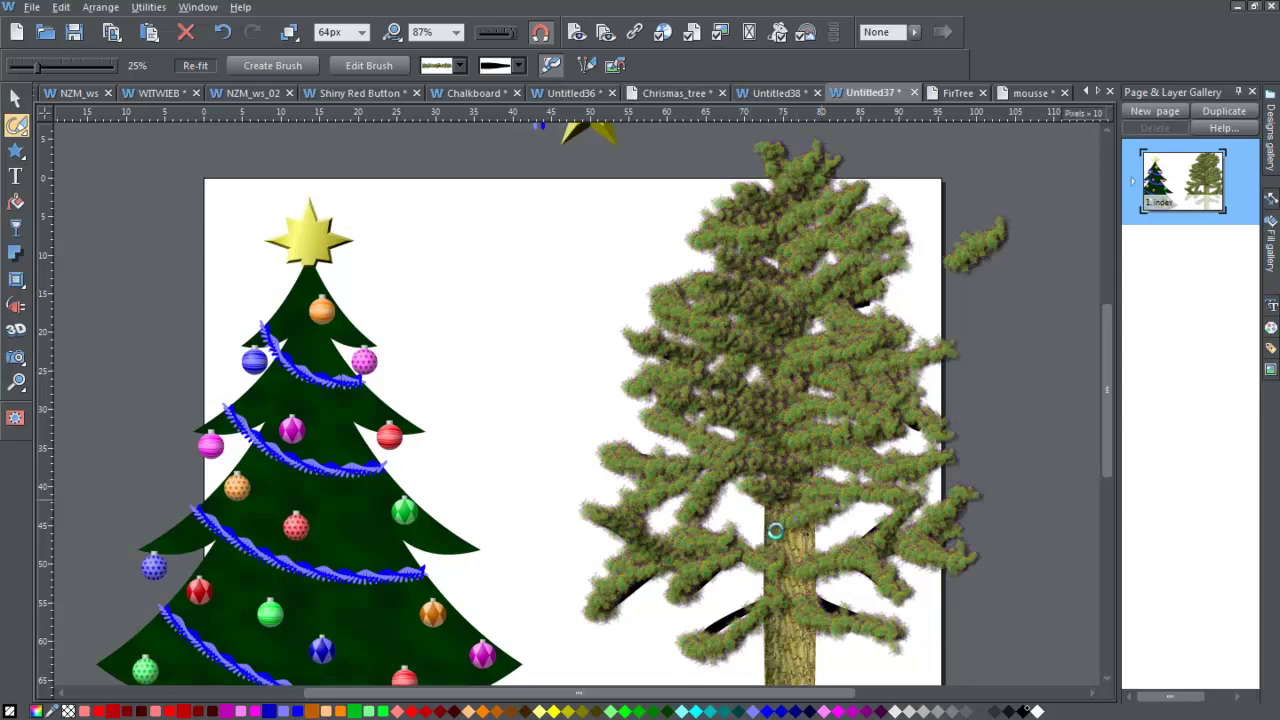
drag(746, 514, 740, 502)
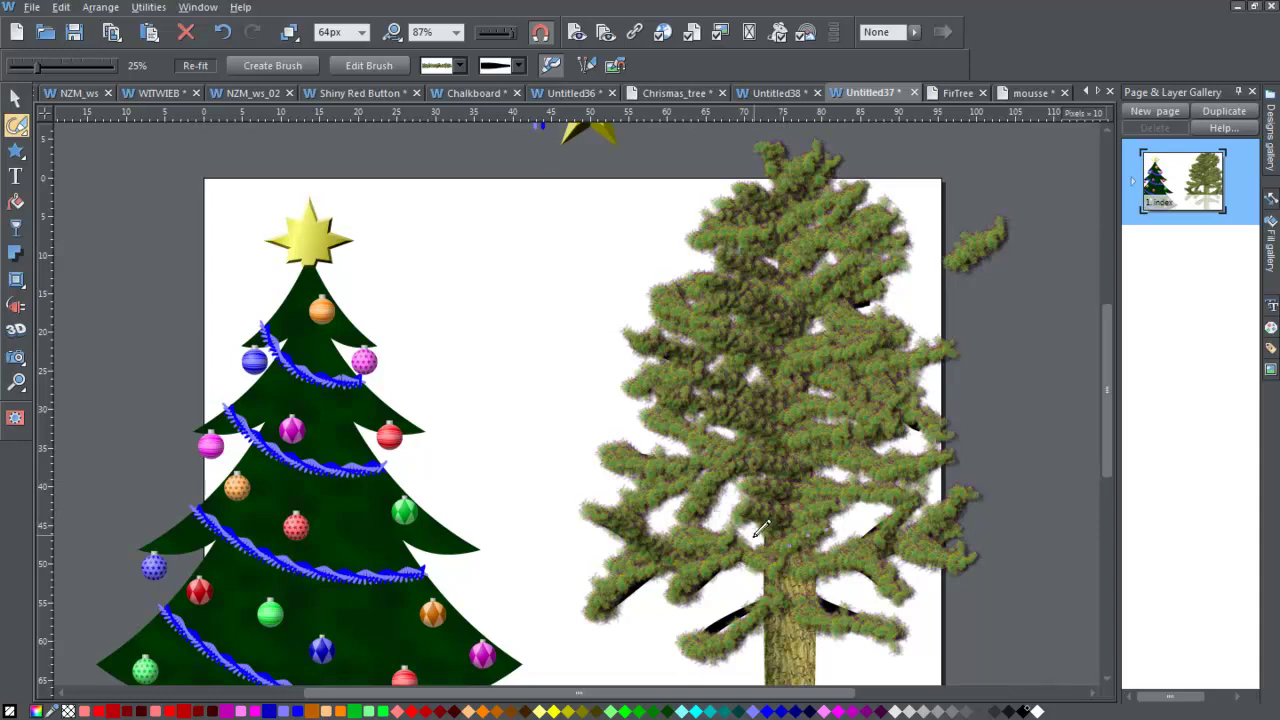
drag(735, 510, 686, 488)
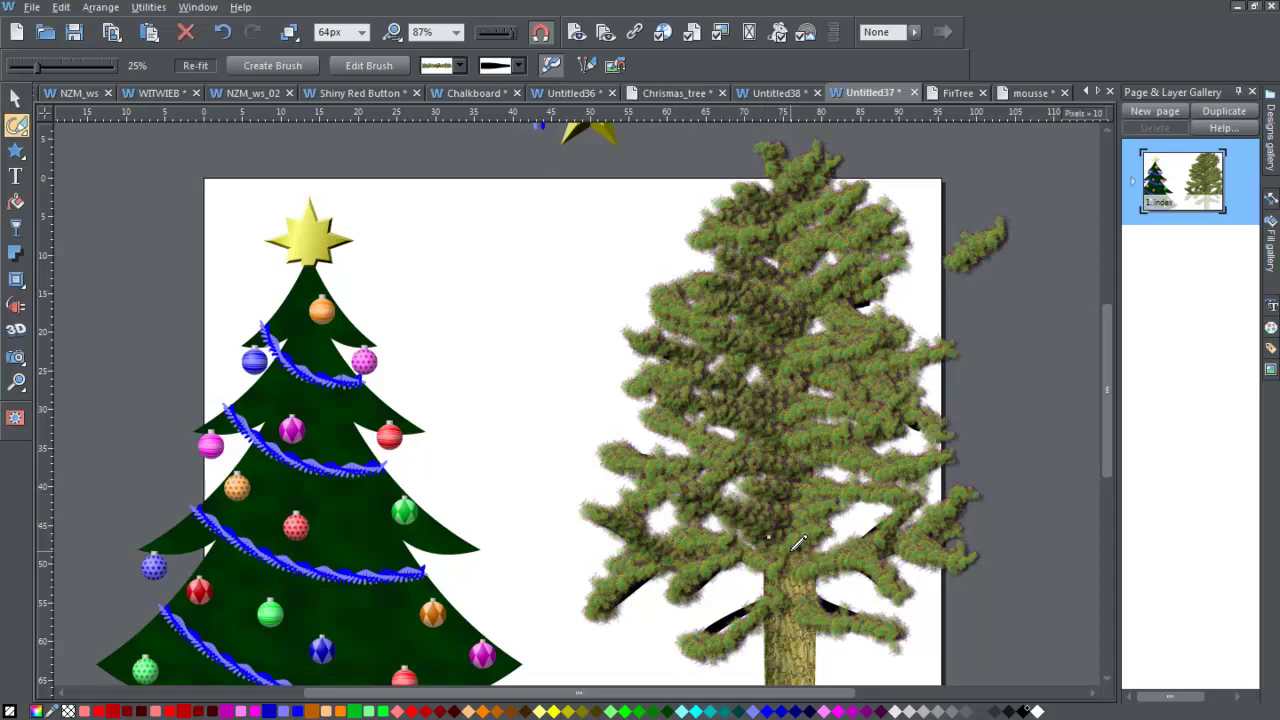
drag(797, 548, 873, 502)
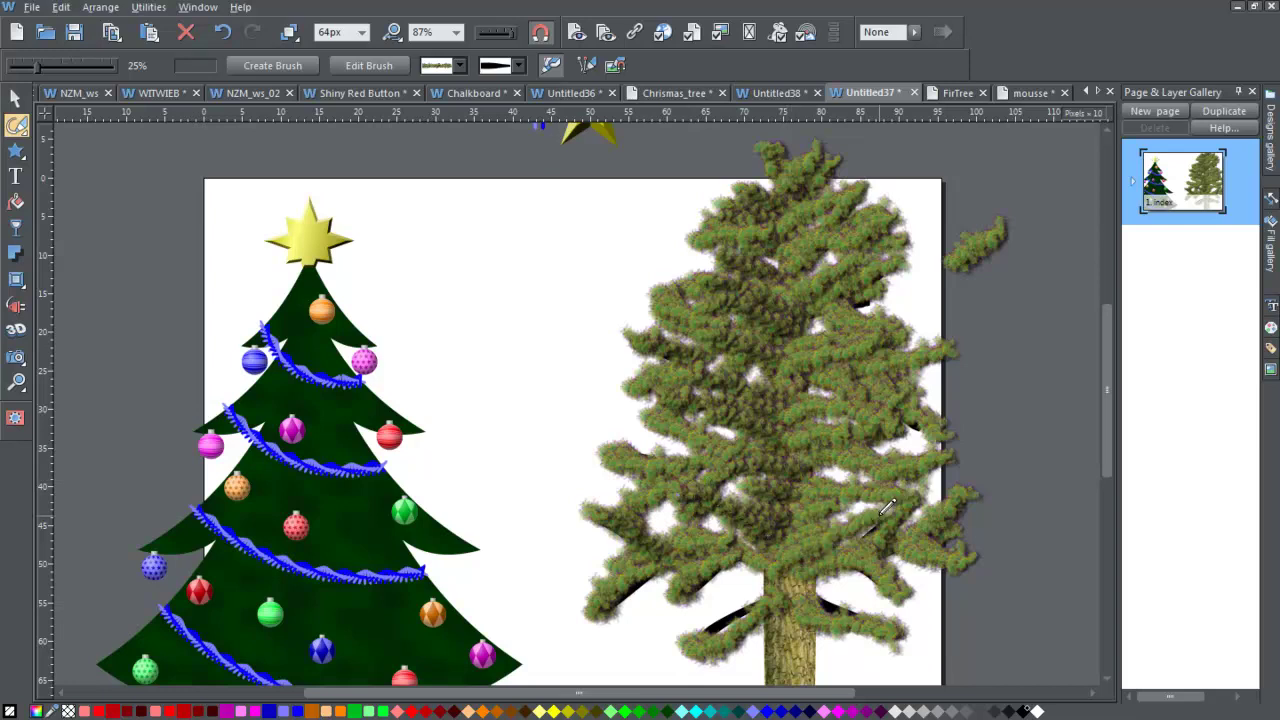
- Thicken the lowest branches with moss and fill the remaining gaps in the foliage on the tree's right side
scroll(1118, 375, down, 3)
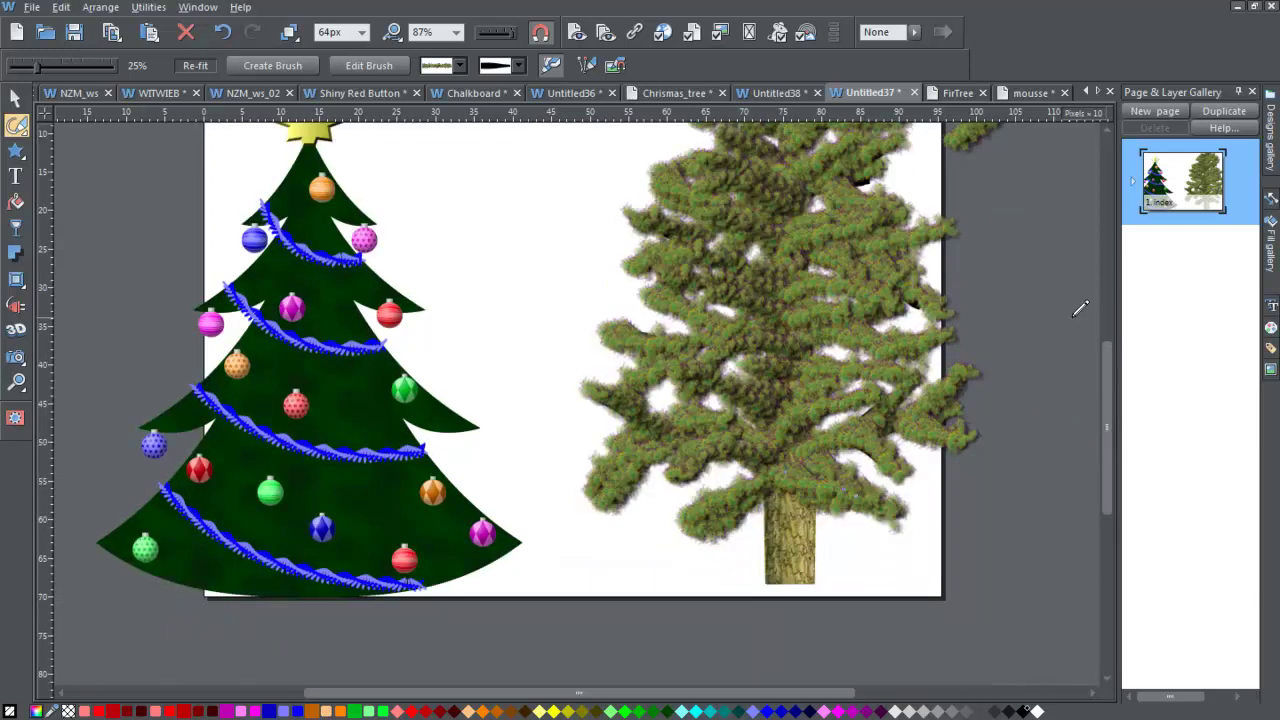
scroll(1108, 380, up, 4)
drag(820, 340, 878, 330)
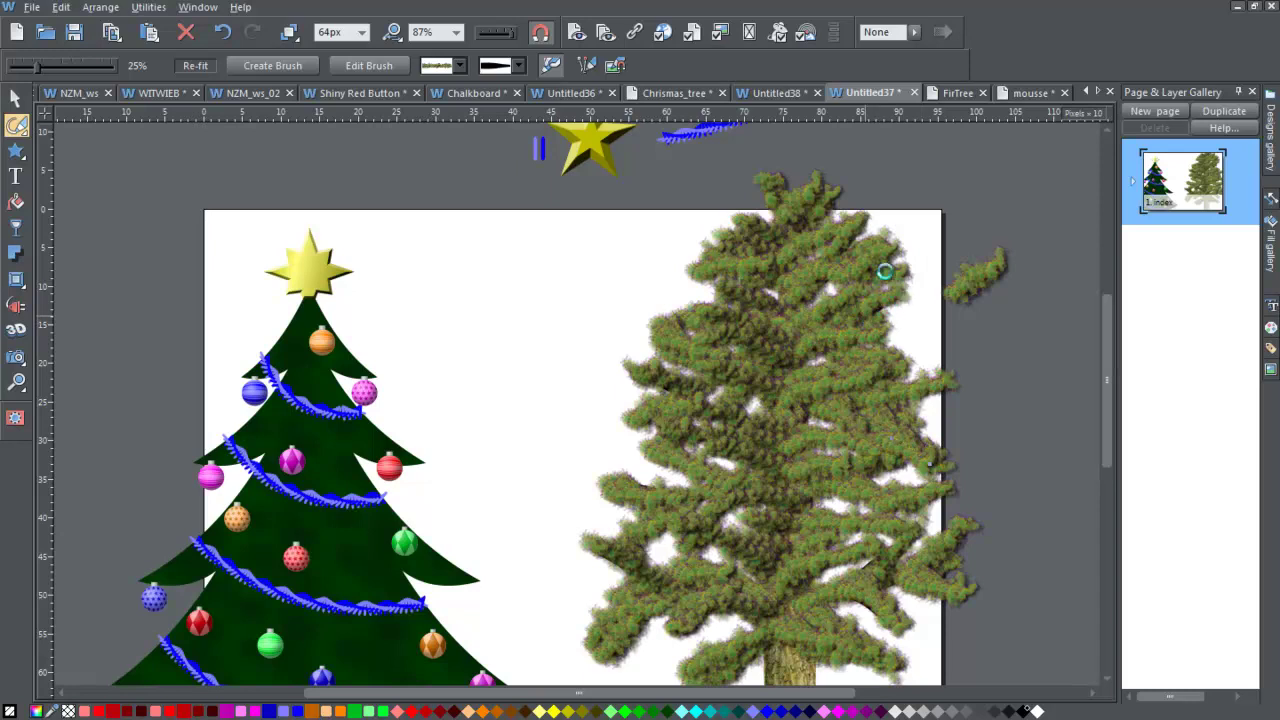
- Delete the stray moss test stroke lying off the page to the right of the tree
drag(1106, 300, 1115, 323)
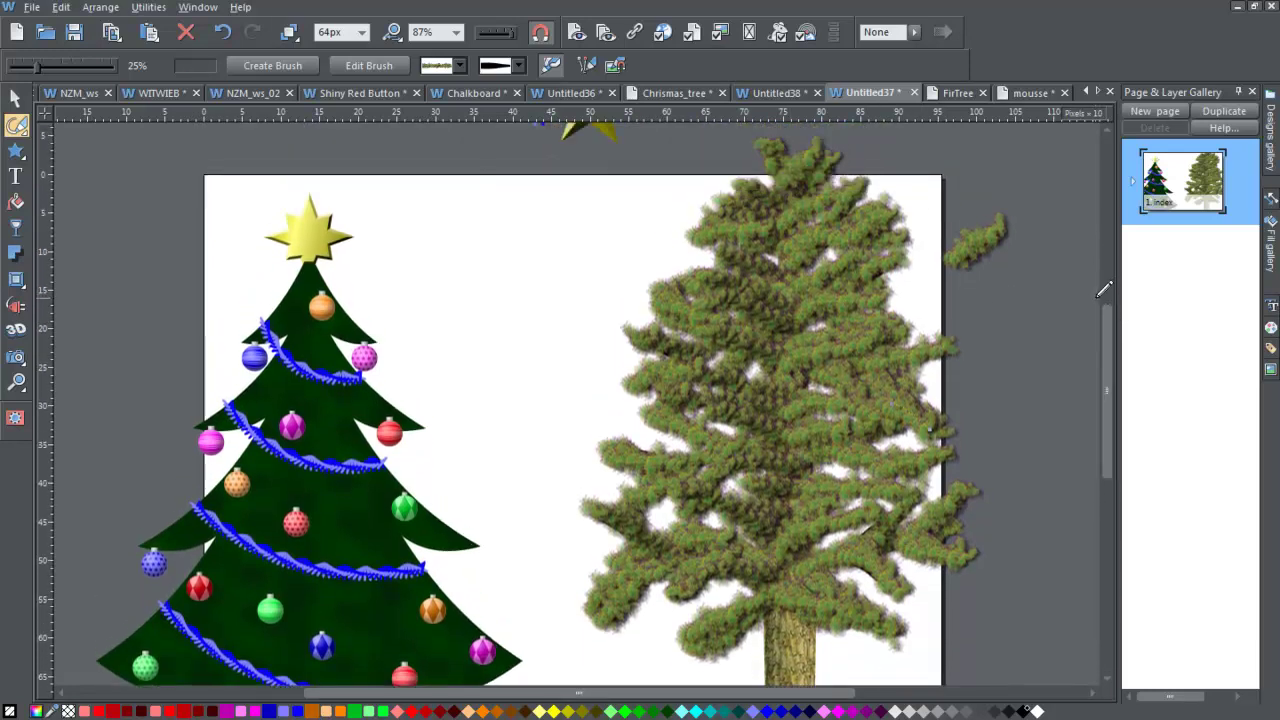
key(F2)
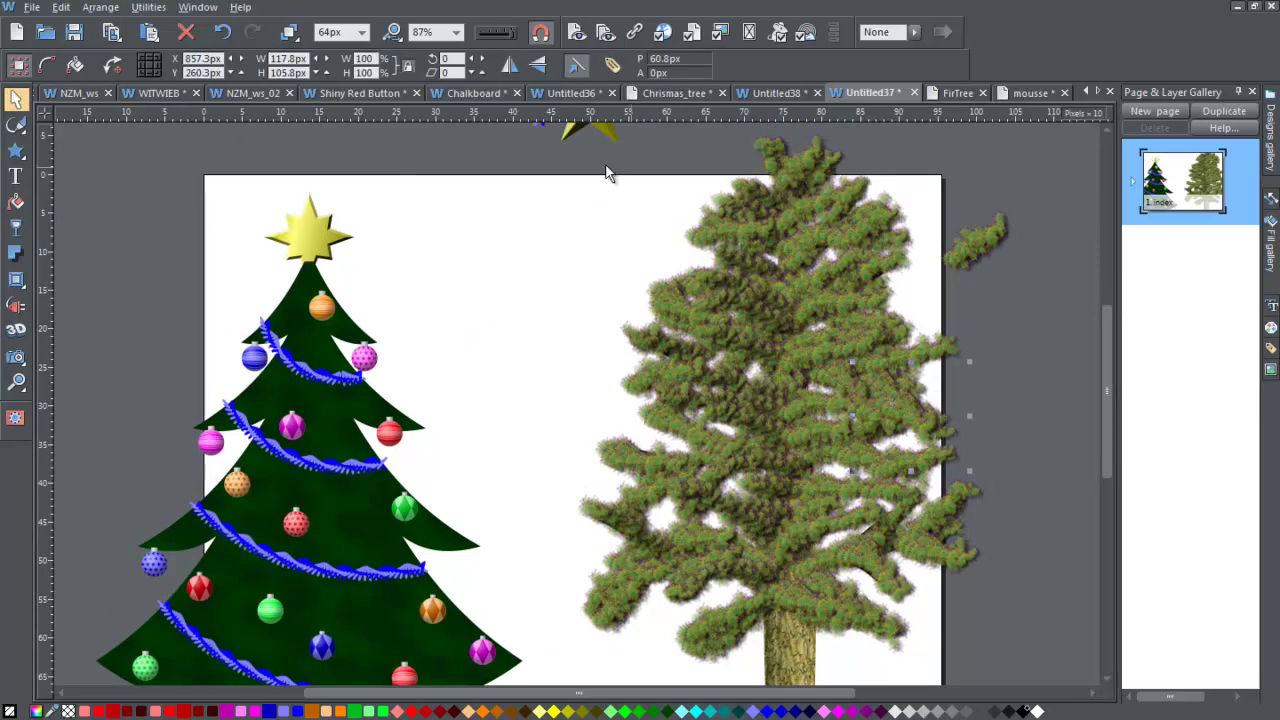
click(978, 234)
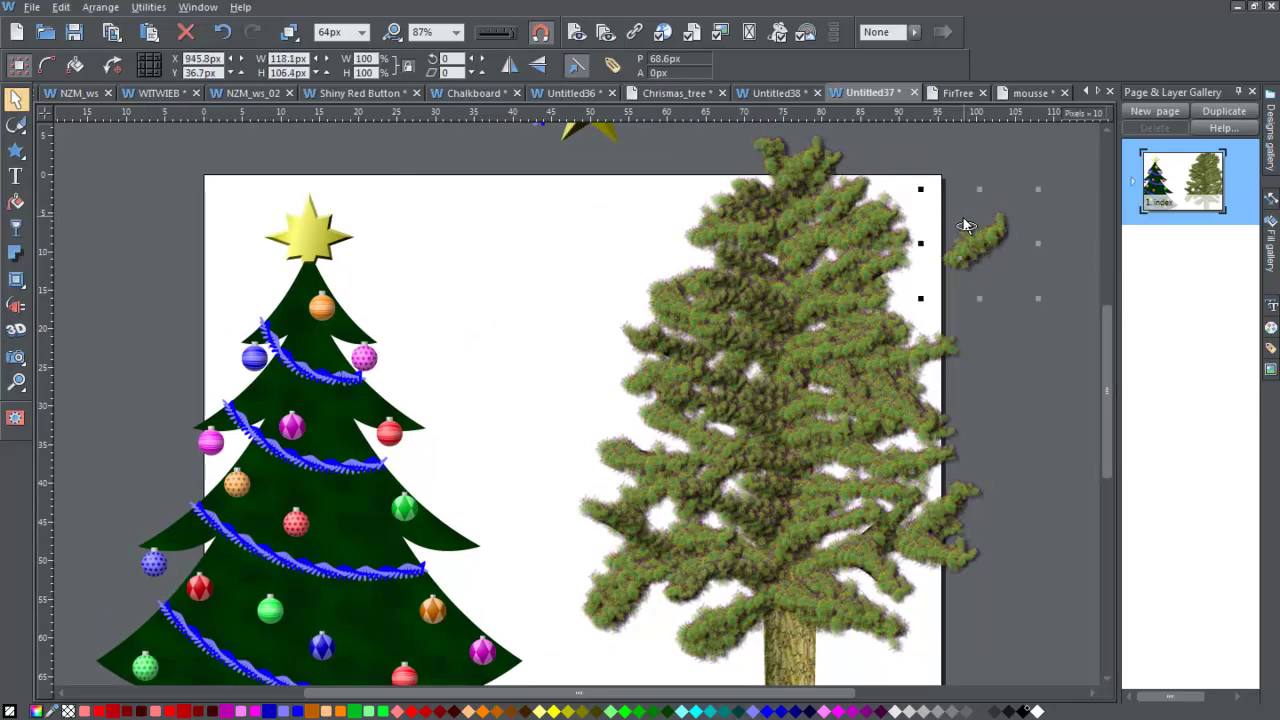
key(Delete)
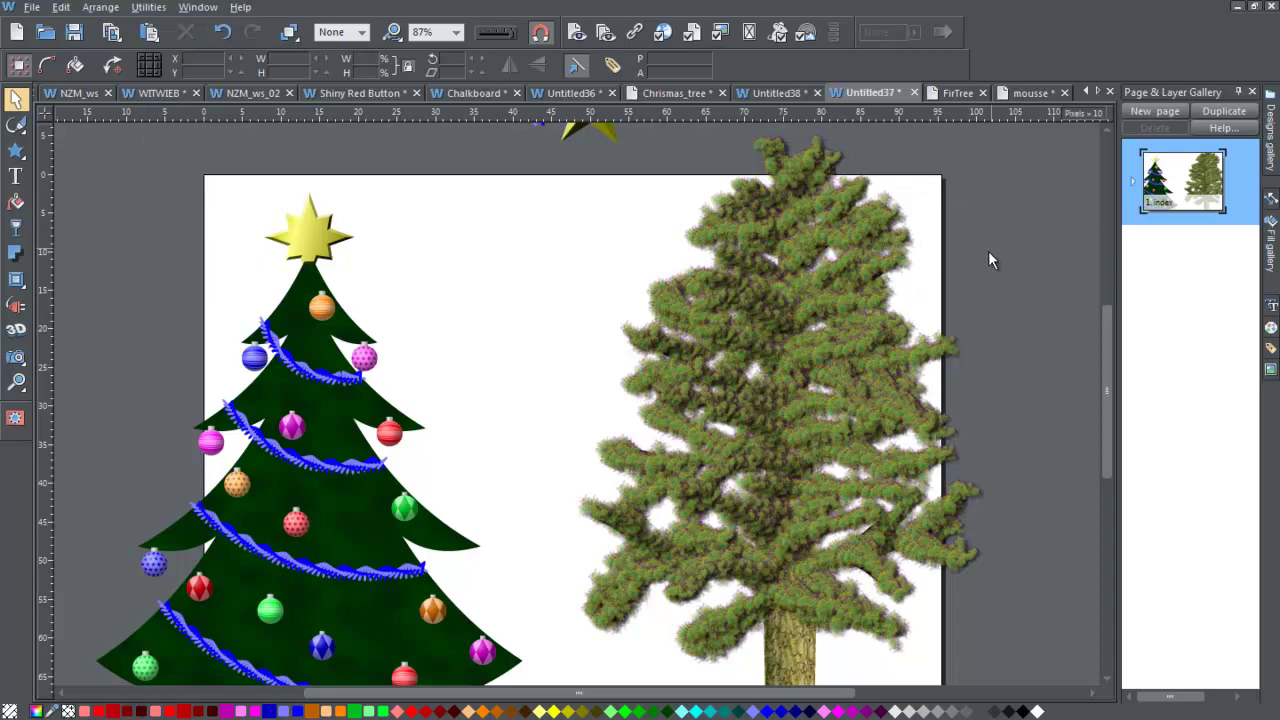
- Extend the treetop upward with short moss brush strokes to form a narrow pointed tip
drag(1108, 312, 1110, 337)
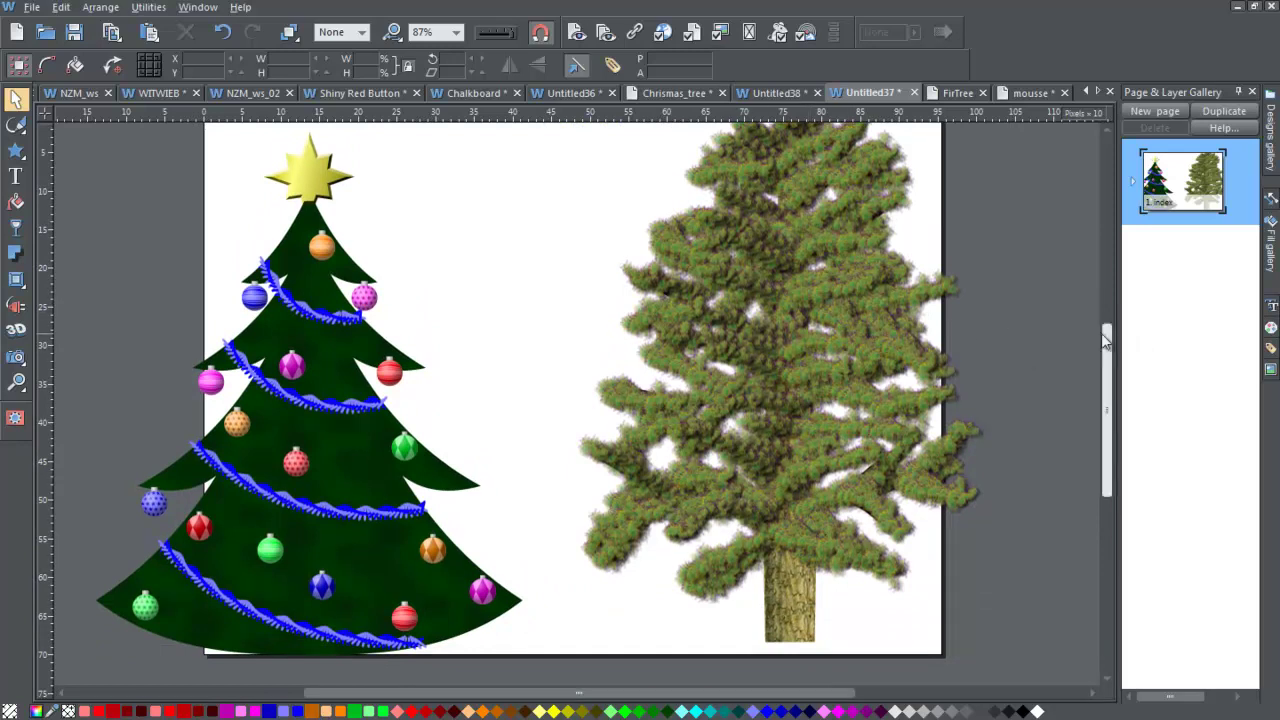
drag(1110, 343, 1108, 325)
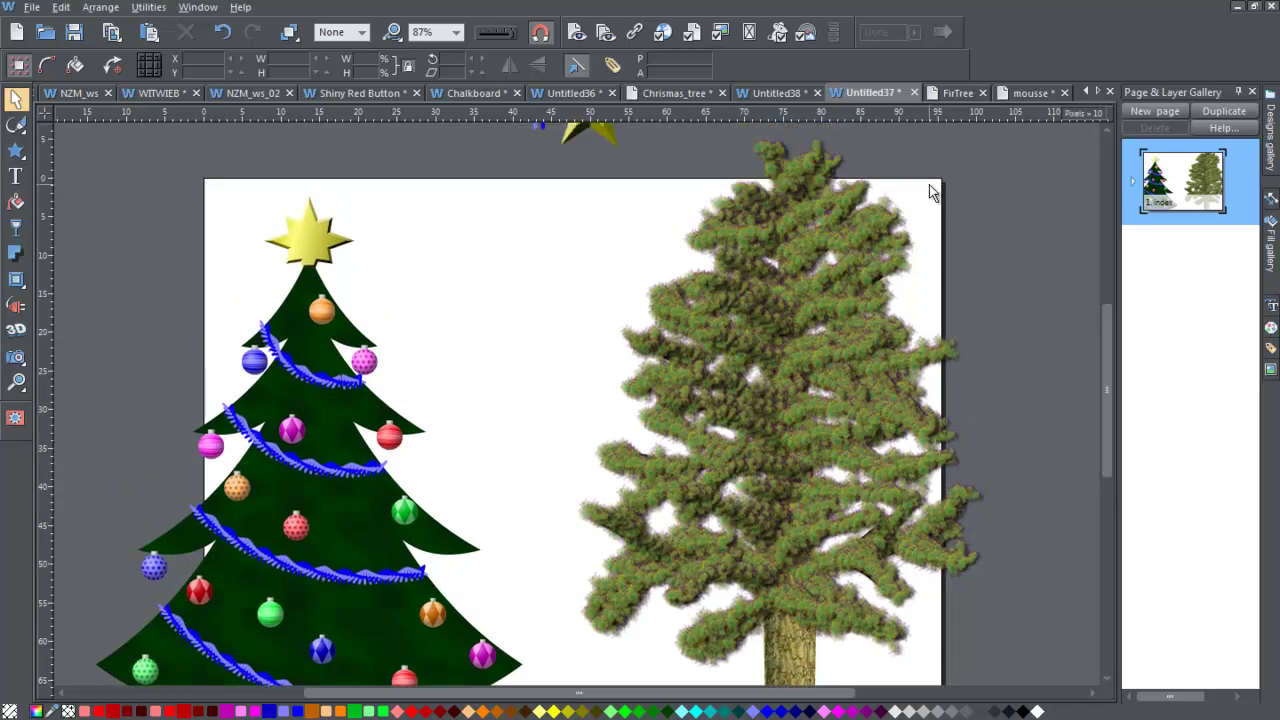
click(16, 124)
drag(800, 160, 791, 134)
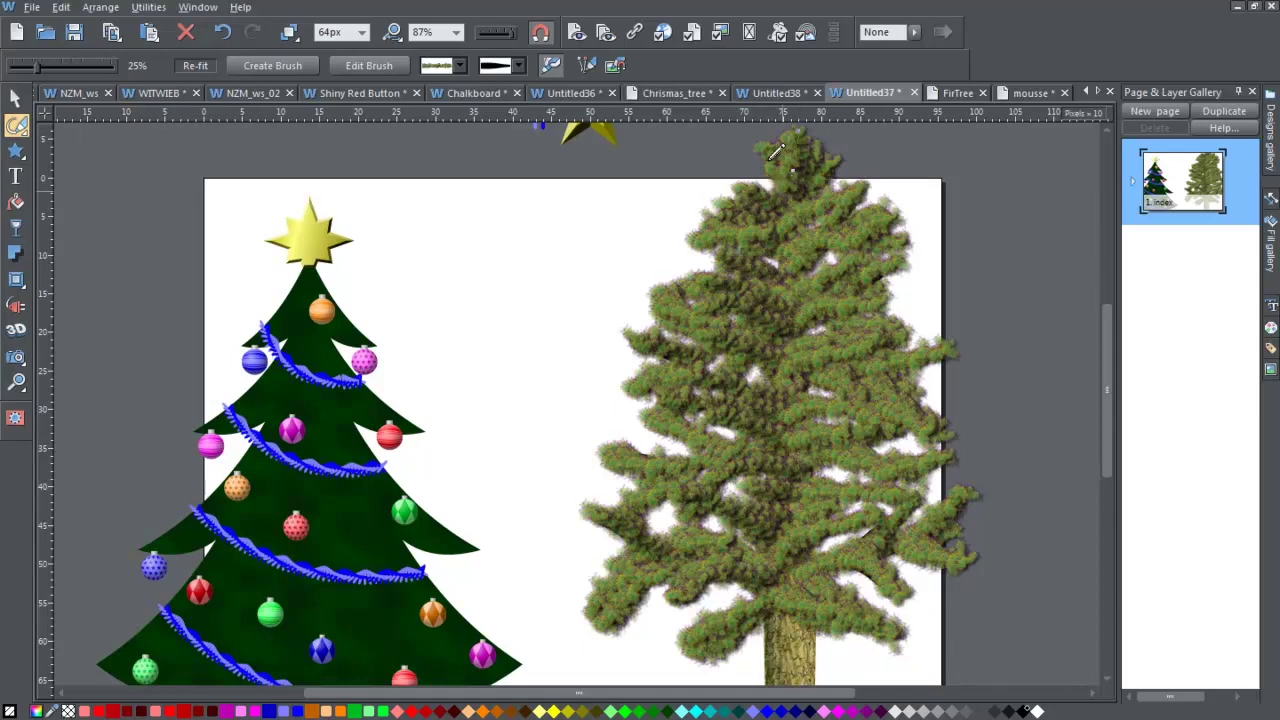
drag(1112, 326, 1110, 286)
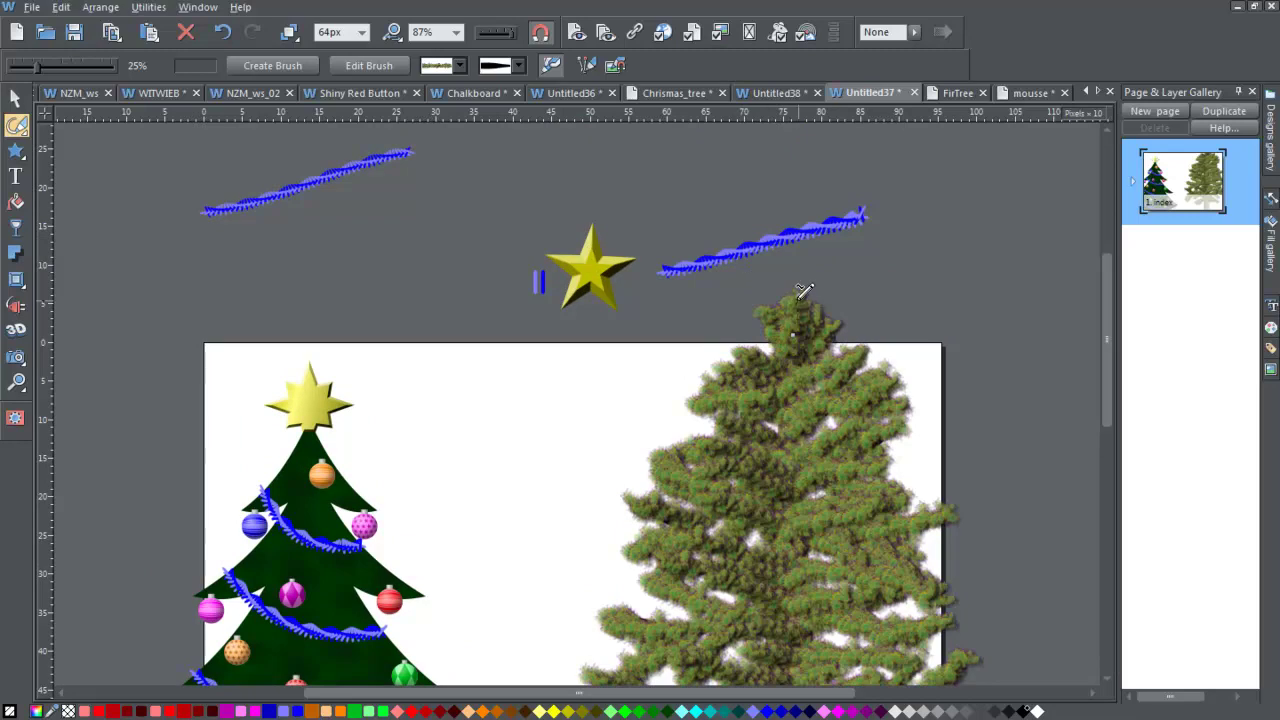
drag(808, 265, 803, 263)
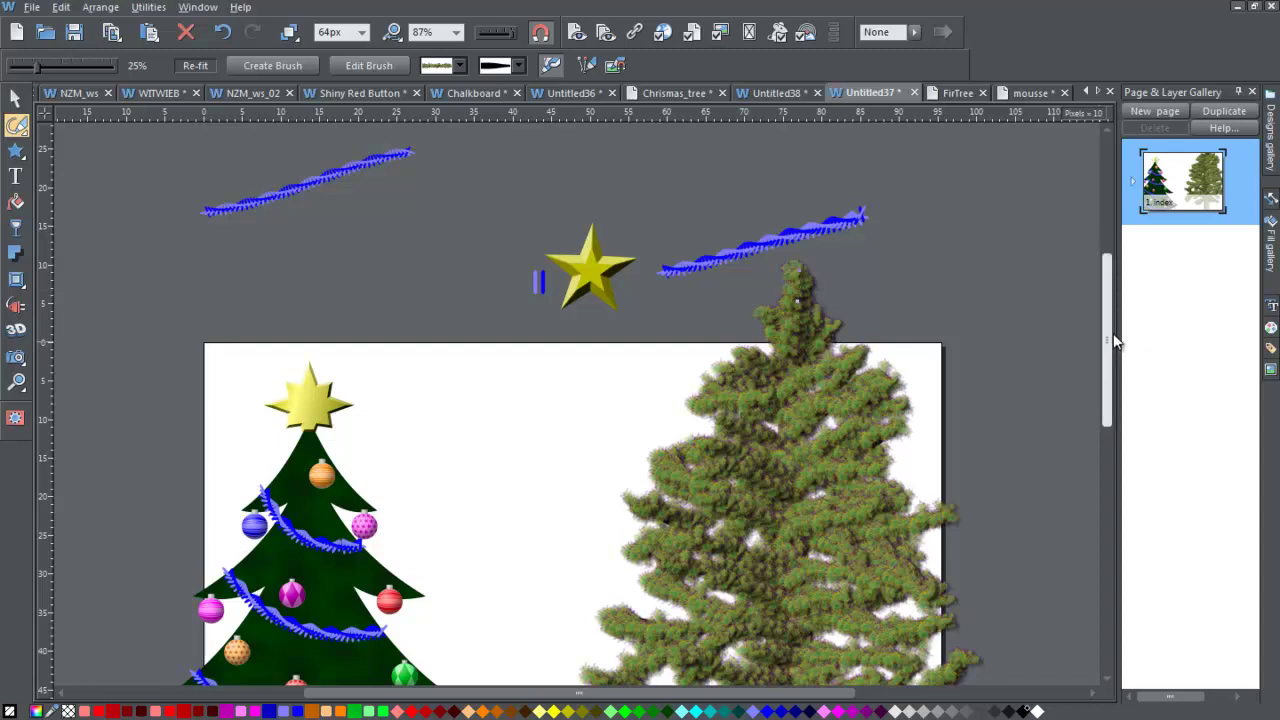
- Select the whole fir tree and create a bitmap copy of it as a PNG with True colour + Alpha depth
scroll(1117, 345, down, 3)
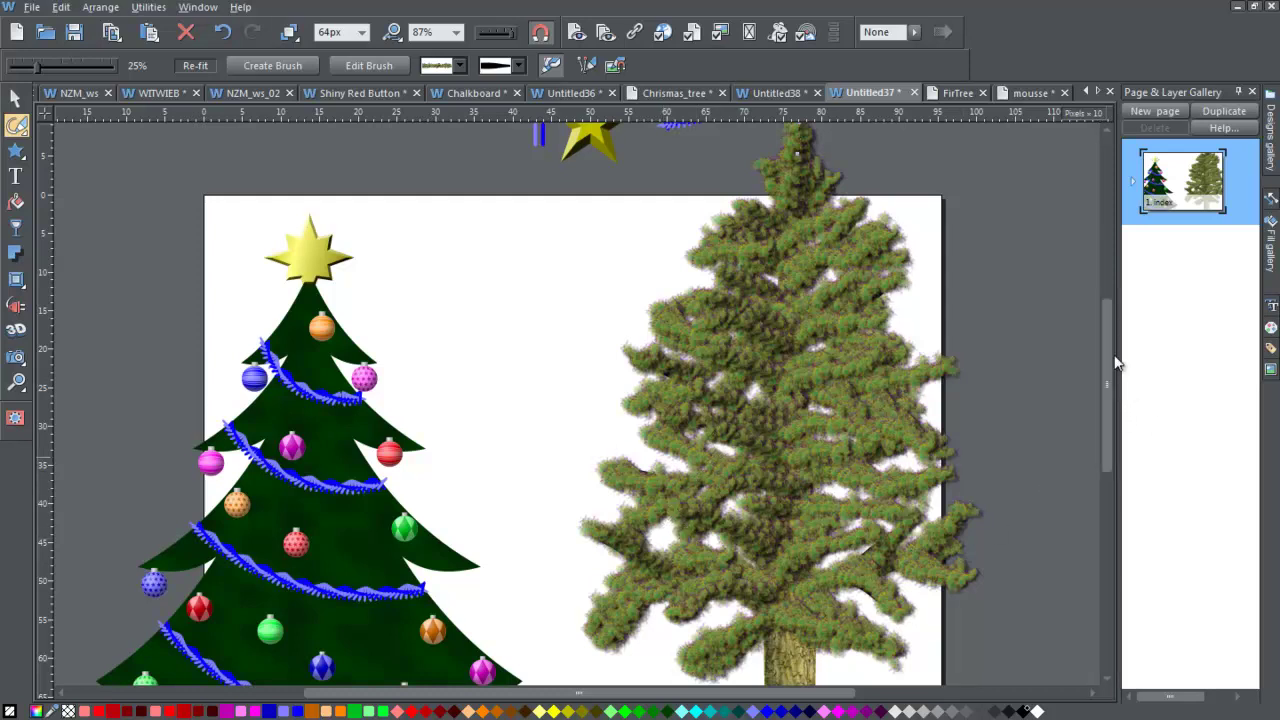
scroll(1113, 355, up, 1)
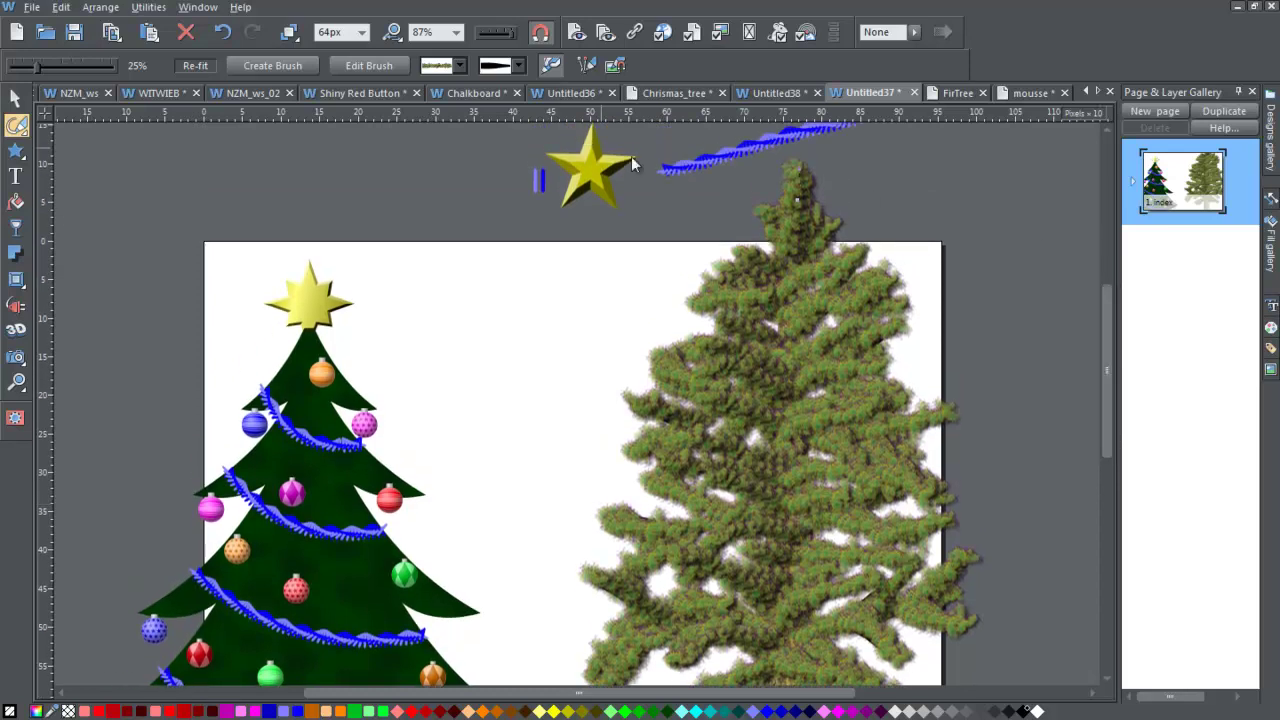
click(19, 96)
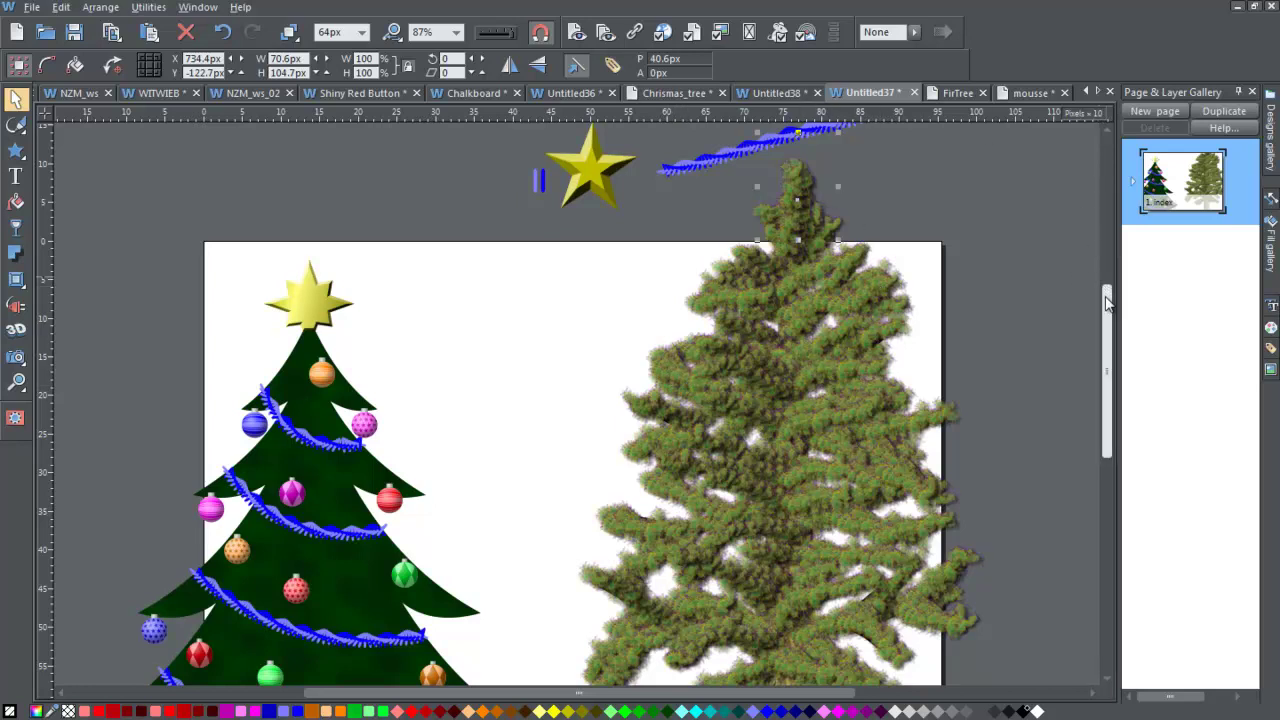
drag(1112, 312, 1112, 300)
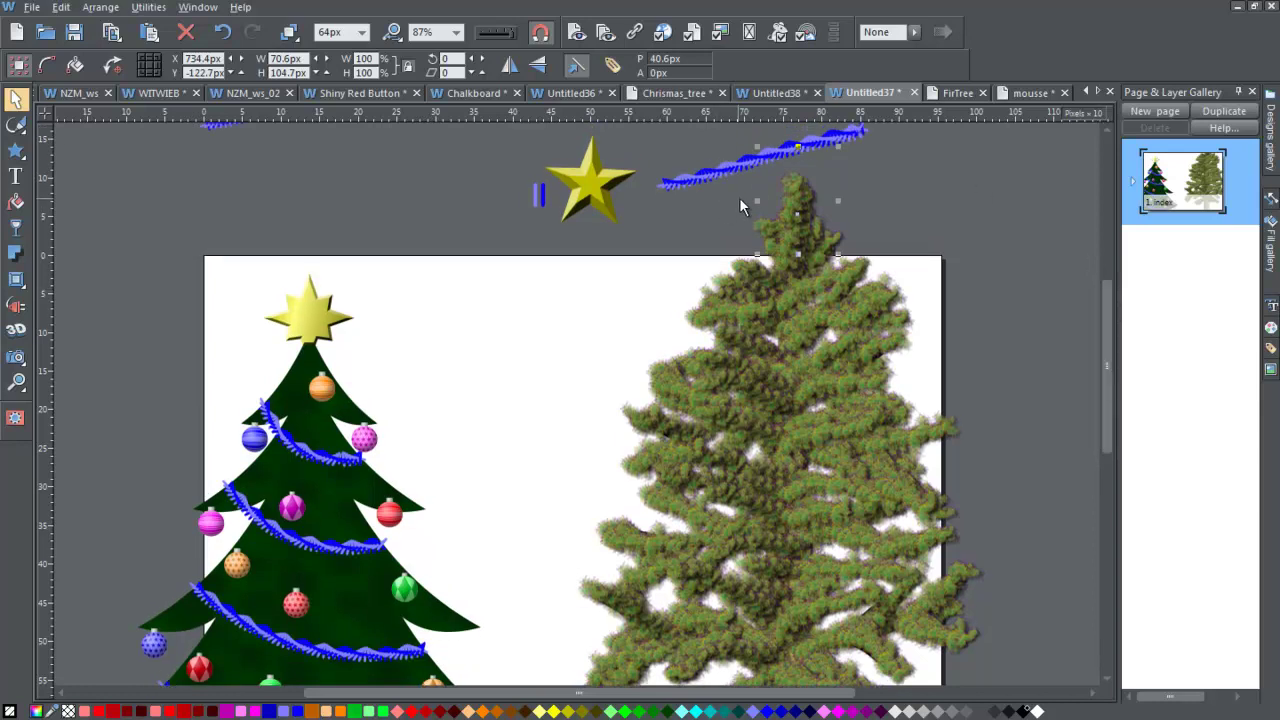
click(1046, 160)
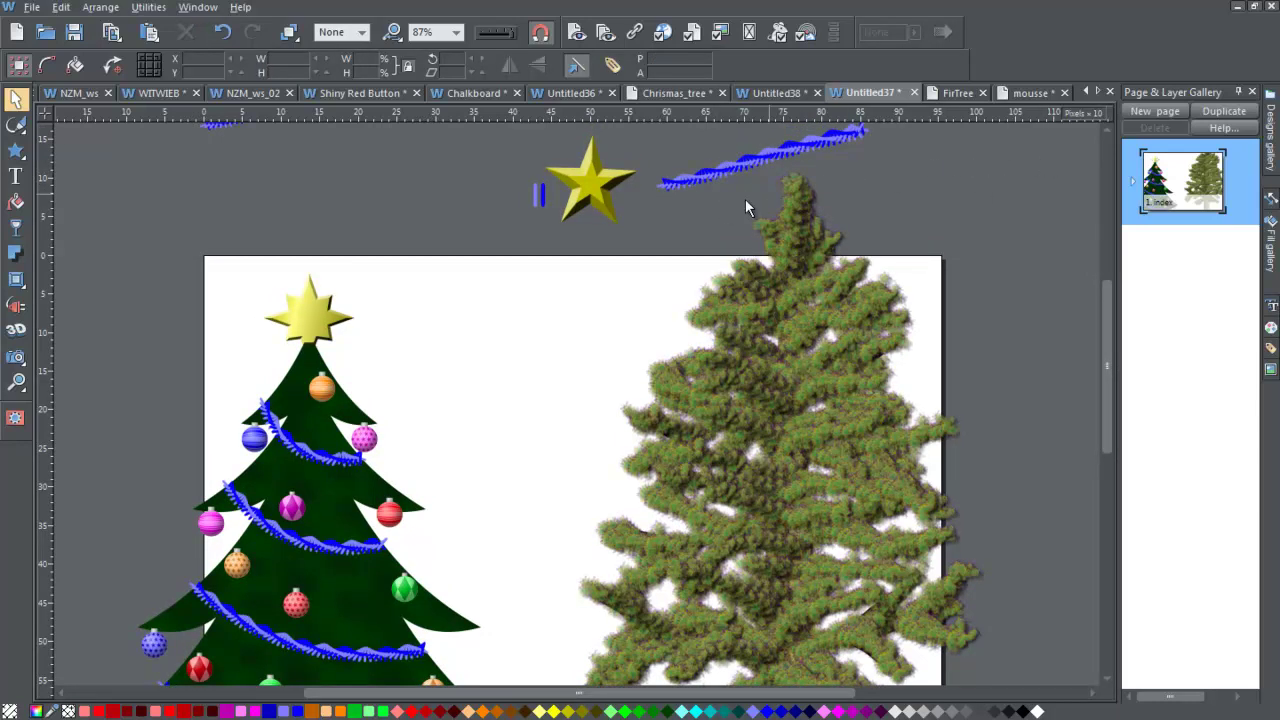
scroll(590, 625, down, 3)
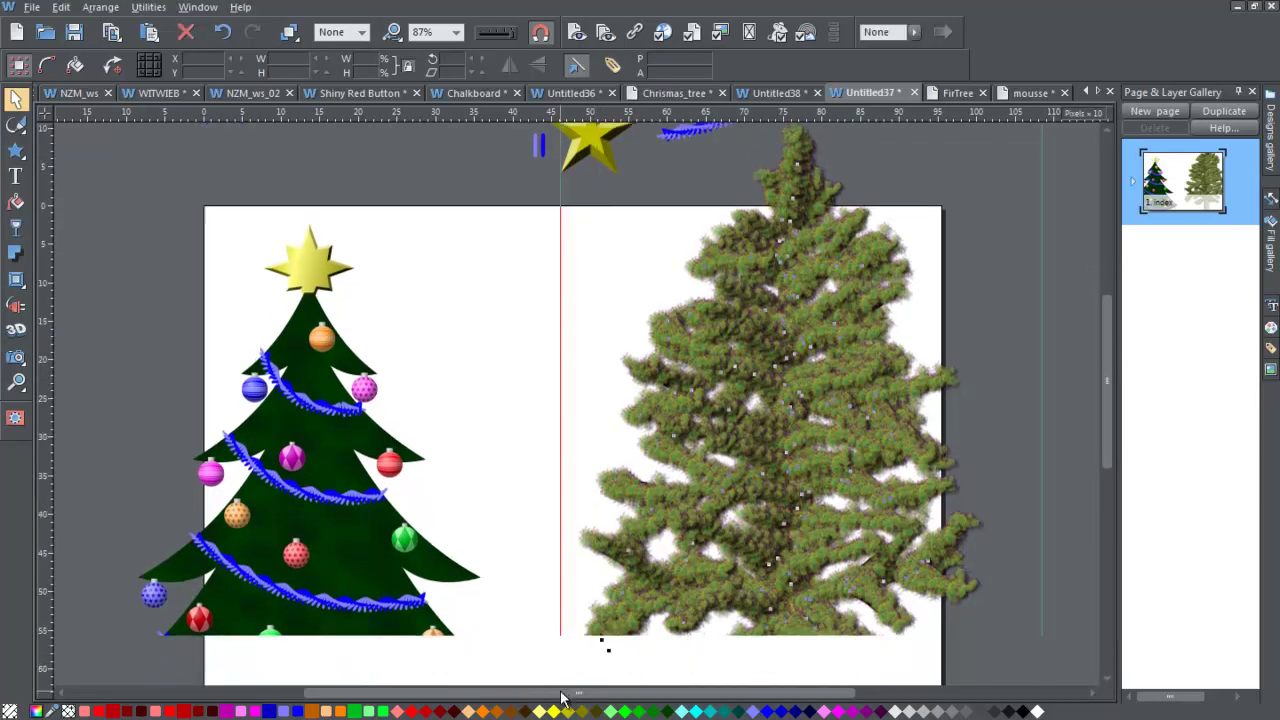
click(675, 571)
drag(1108, 385, 1097, 308)
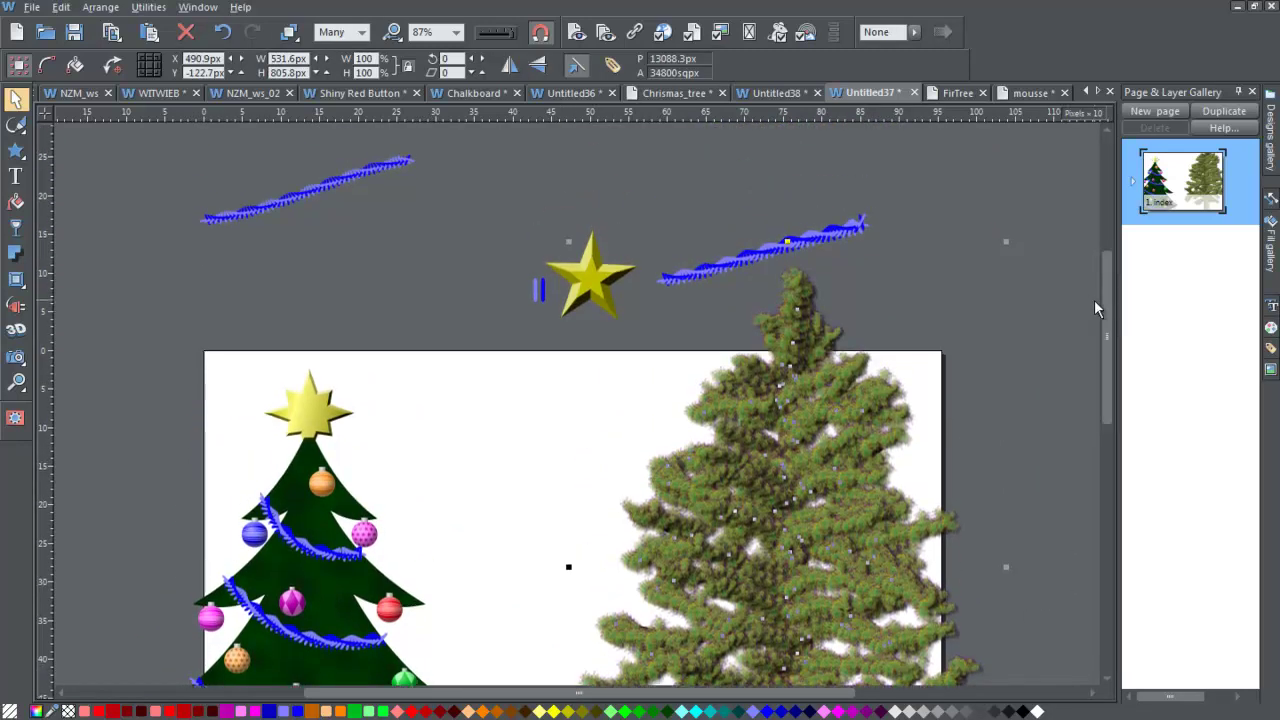
click(100, 7)
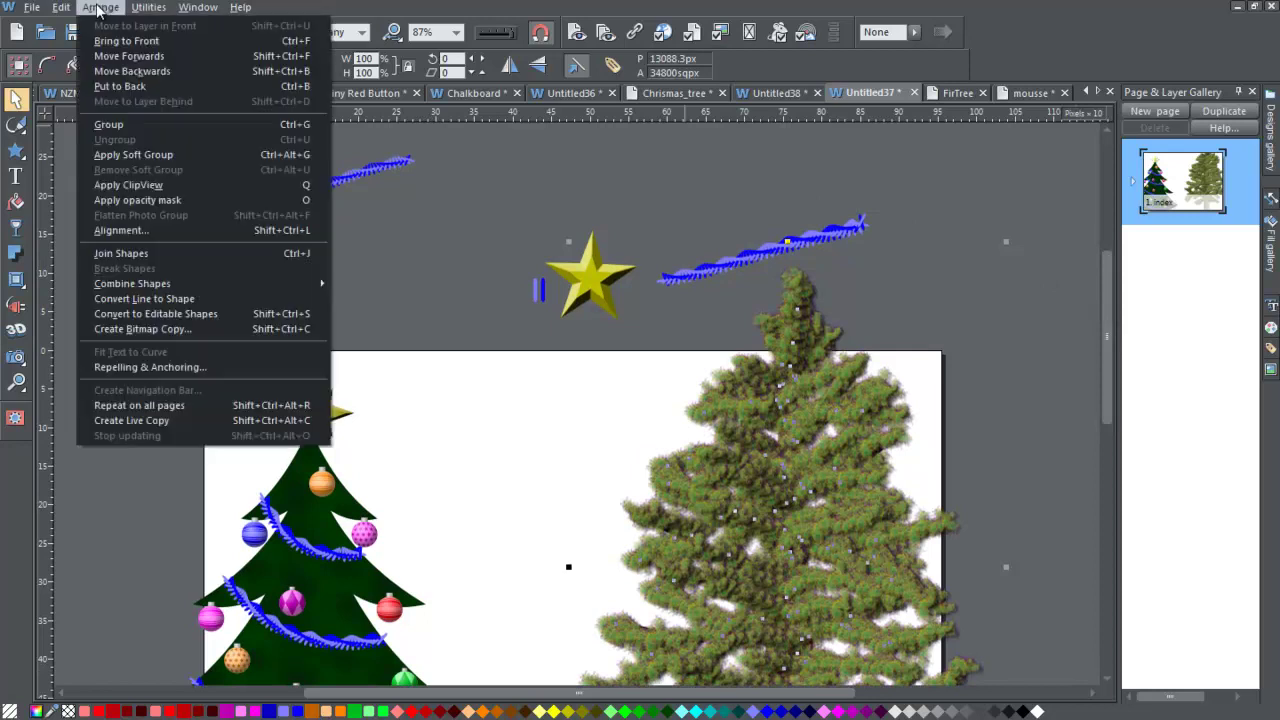
click(228, 330)
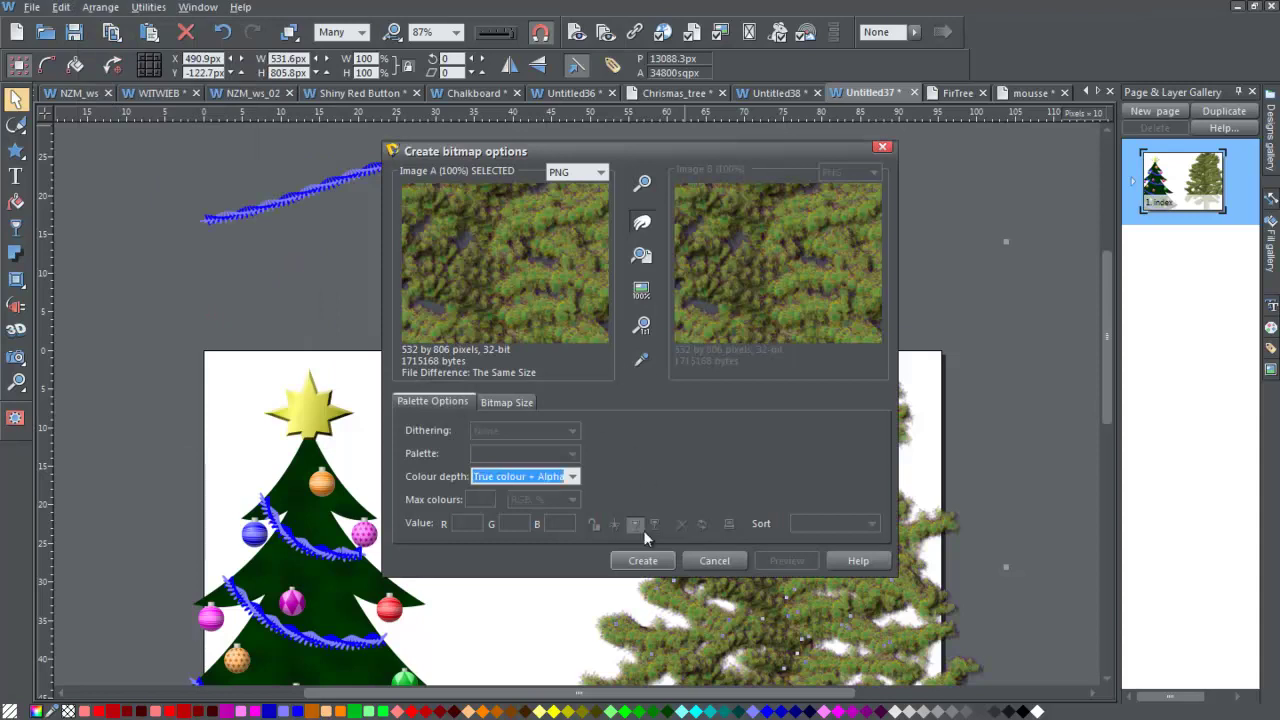
click(640, 561)
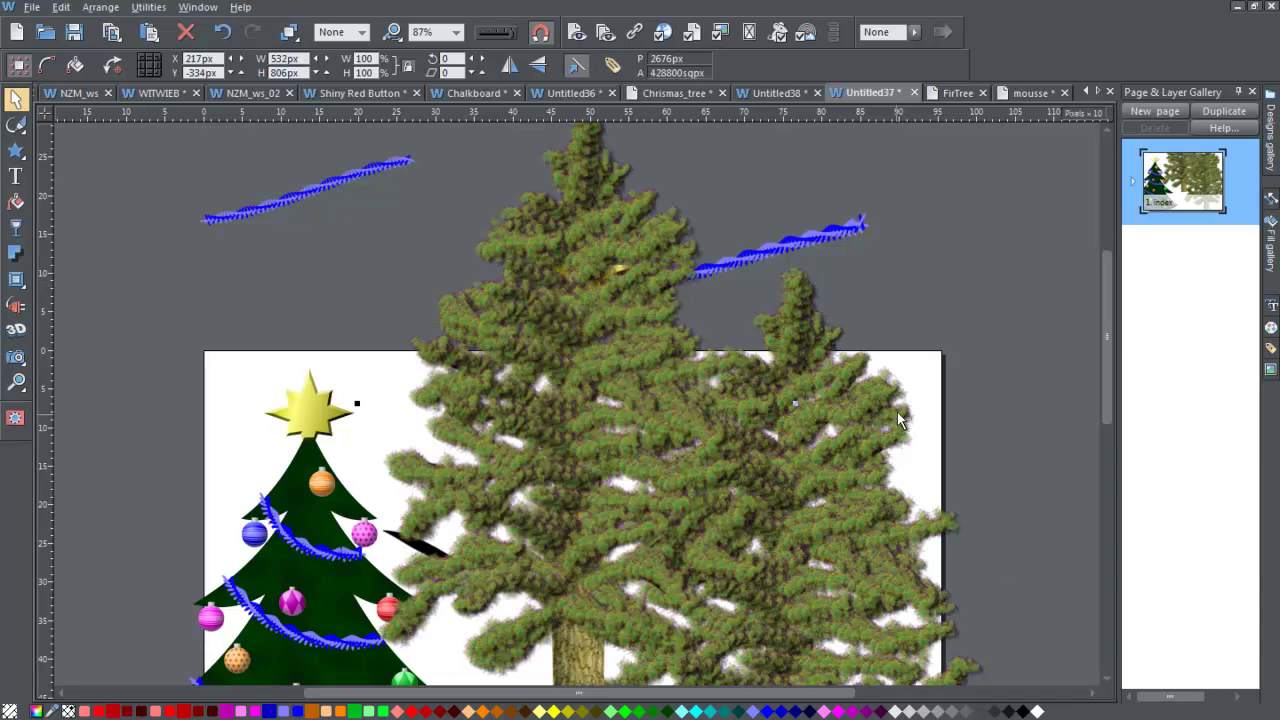
- Move the bitmap copy aside over the flat green tree and delete all the original brush strokes and trunk
drag(587, 251, 170, 300)
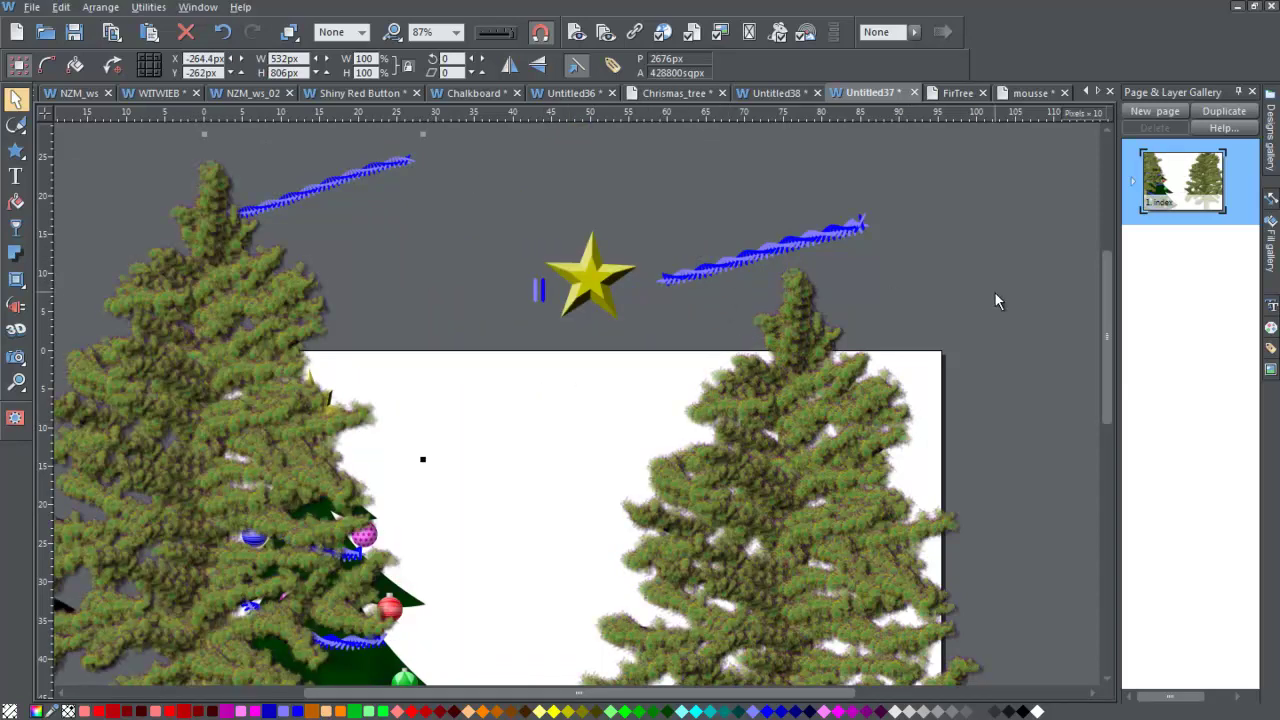
drag(1055, 262, 570, 541)
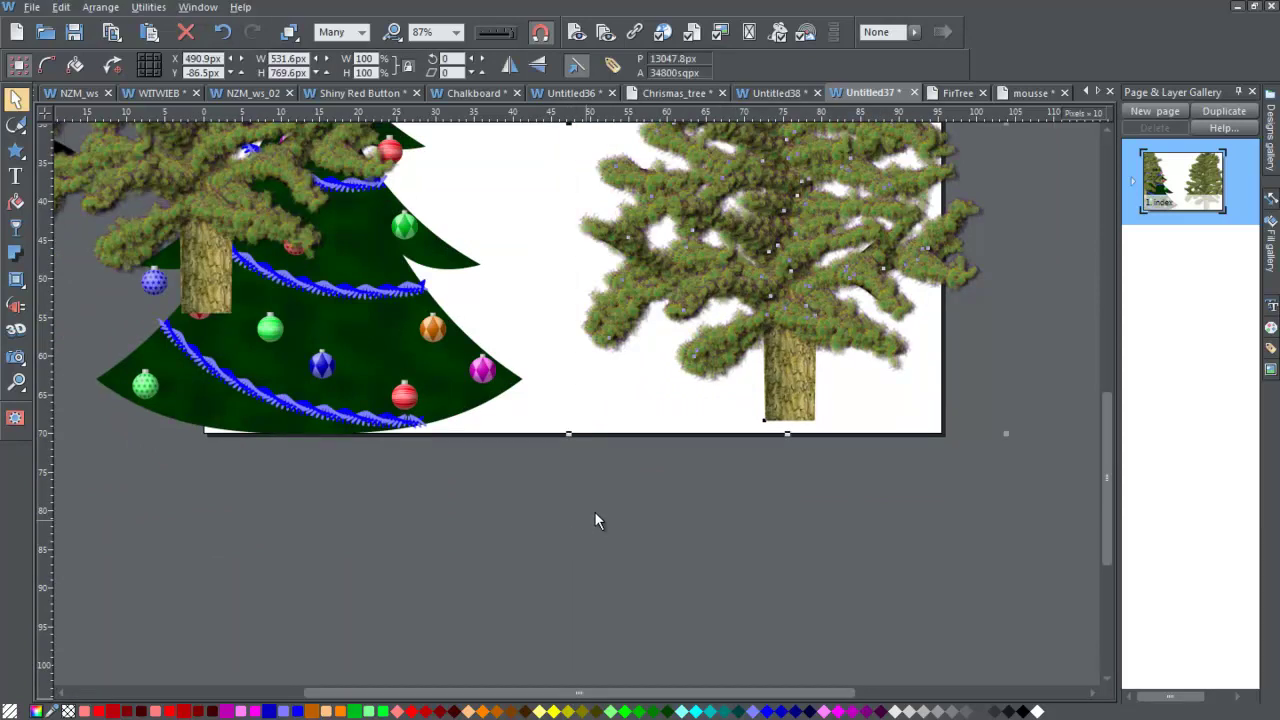
key(Delete)
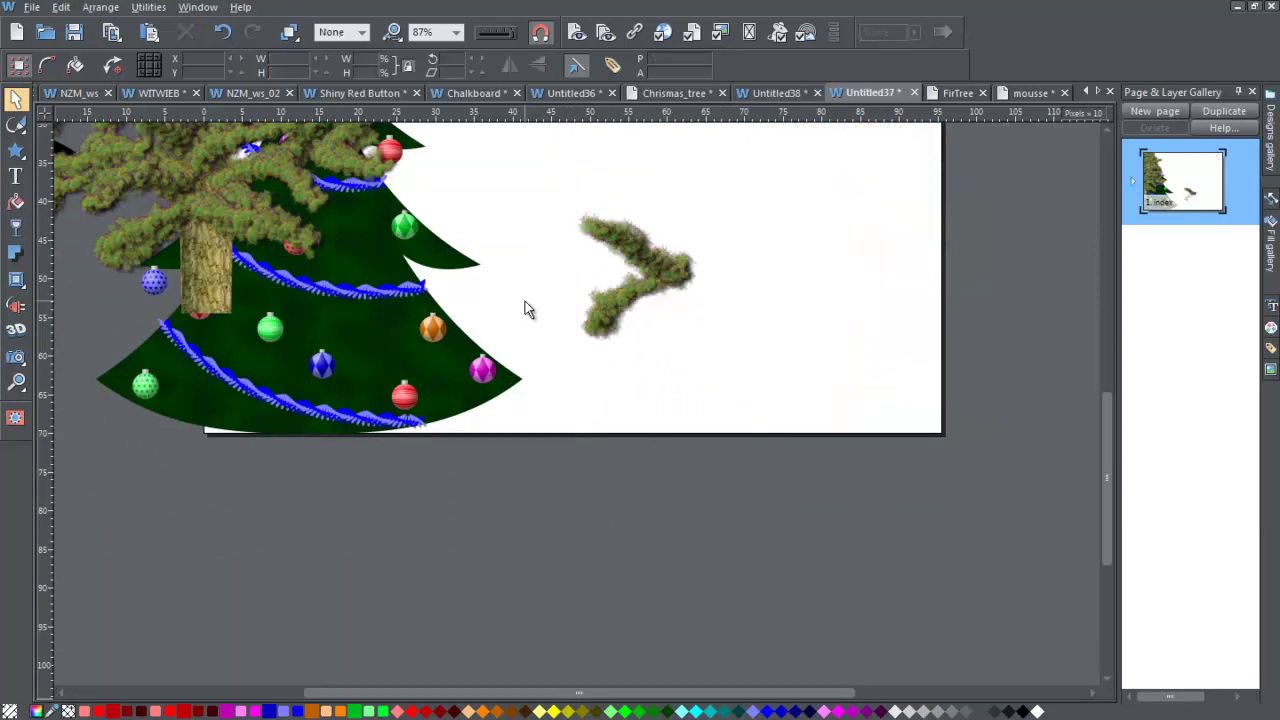
click(632, 288)
key(Delete)
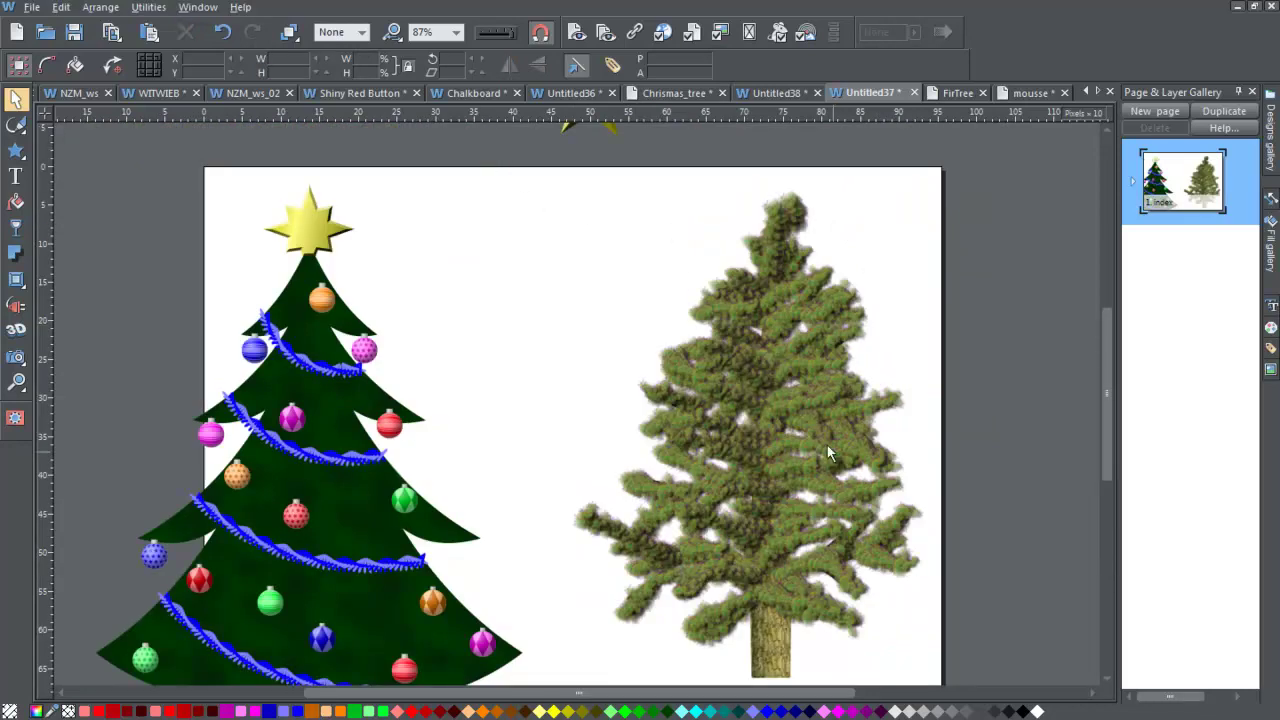
- Move the eight-pointed gold star from the flat green tree onto the tip of the fir tree
key(ctrl+a)
scroll(989, 668, down, 2)
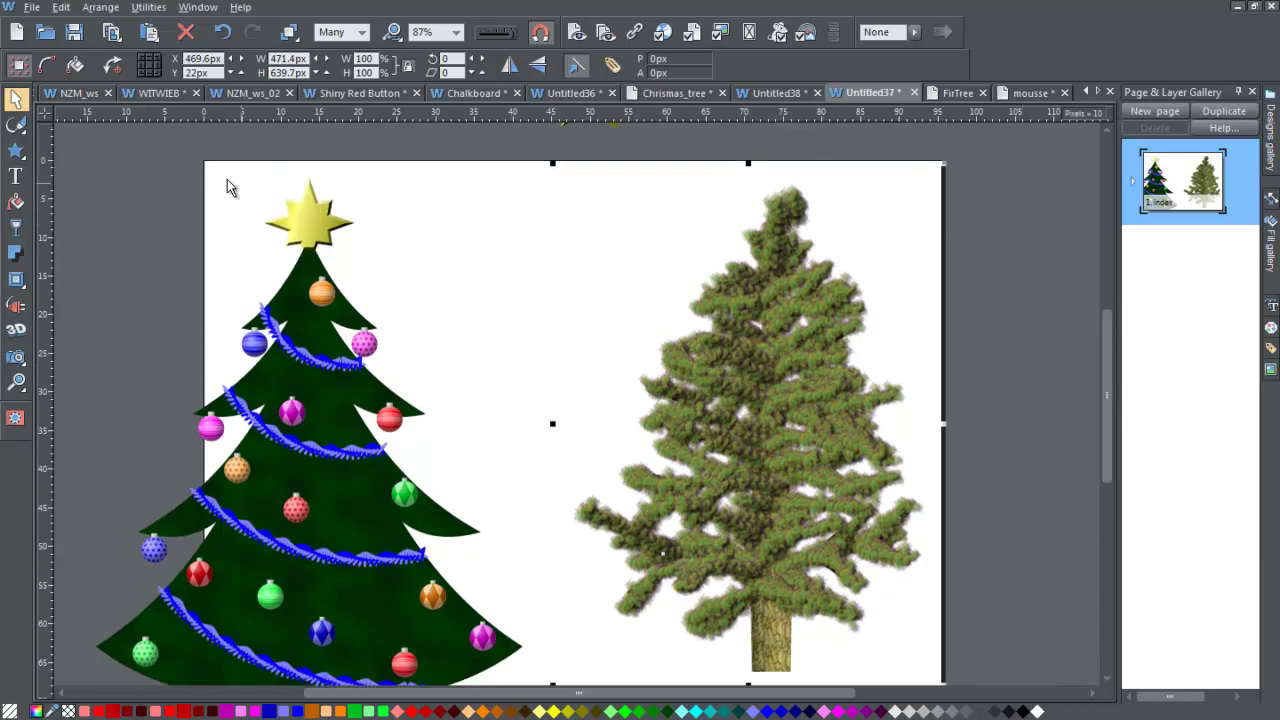
drag(69, 131, 562, 473)
drag(1106, 540, 1087, 358)
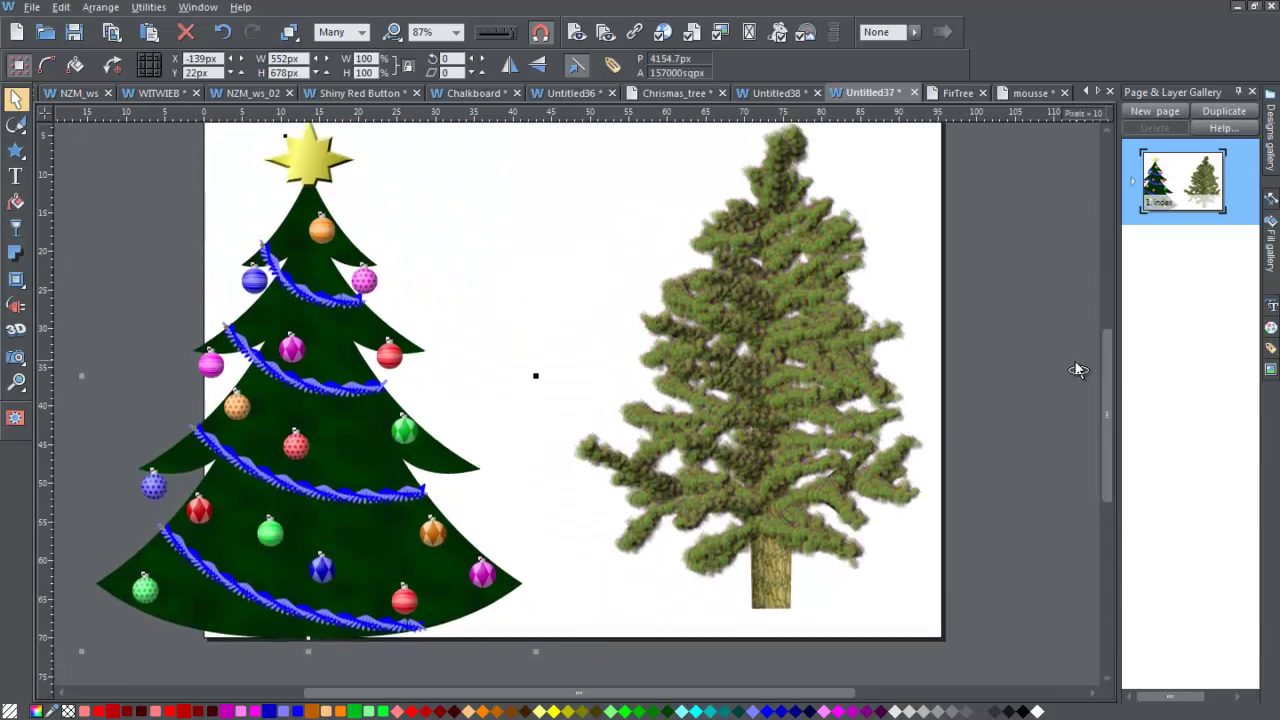
scroll(1107, 354, up, 1)
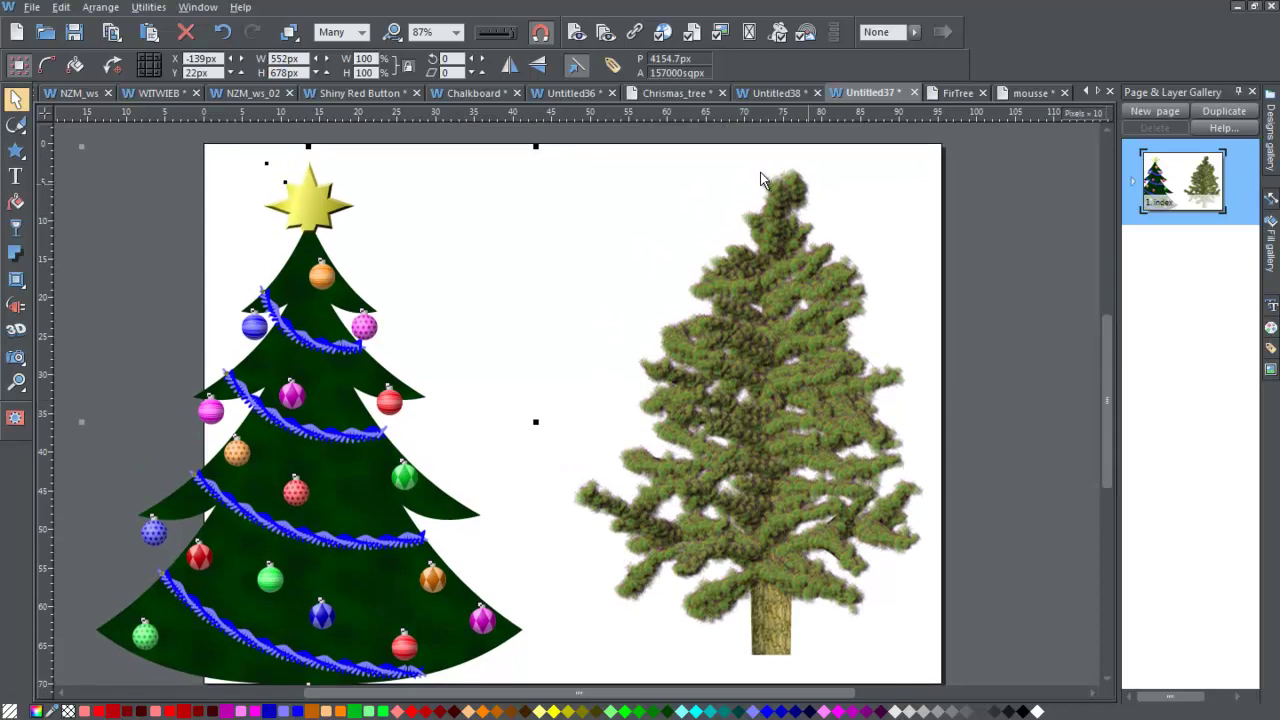
click(491, 202)
drag(310, 197, 790, 151)
scroll(842, 178, up, 1)
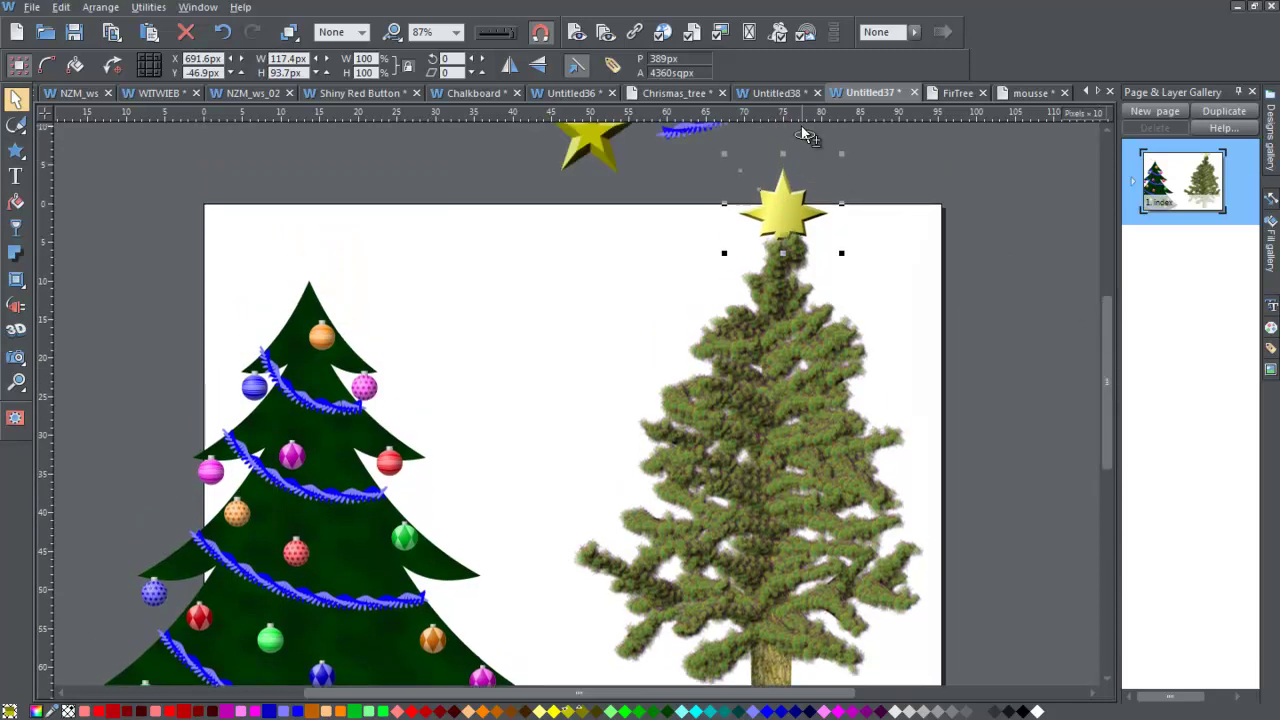
- Move the pink, orange, blue, magenta and red baubles plus the top blue garland onto the upper half of the fir tree
drag(364, 385, 822, 316)
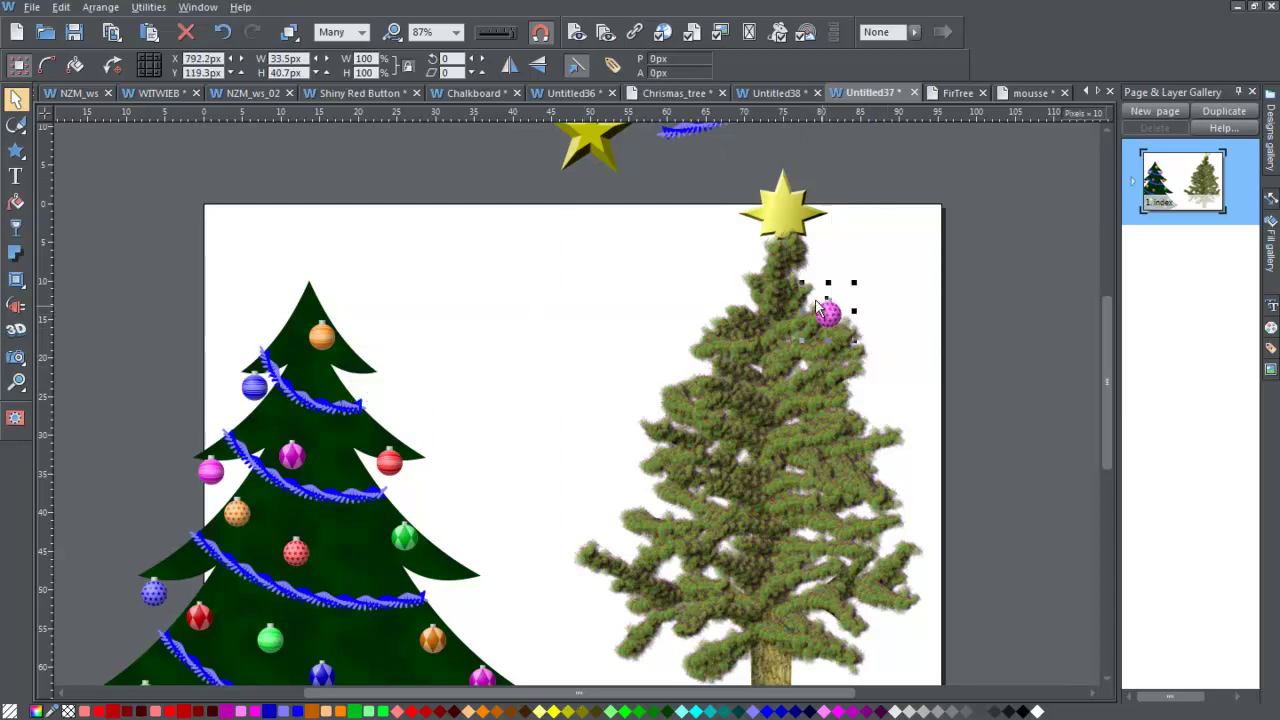
drag(320, 338, 700, 354)
drag(266, 384, 860, 400)
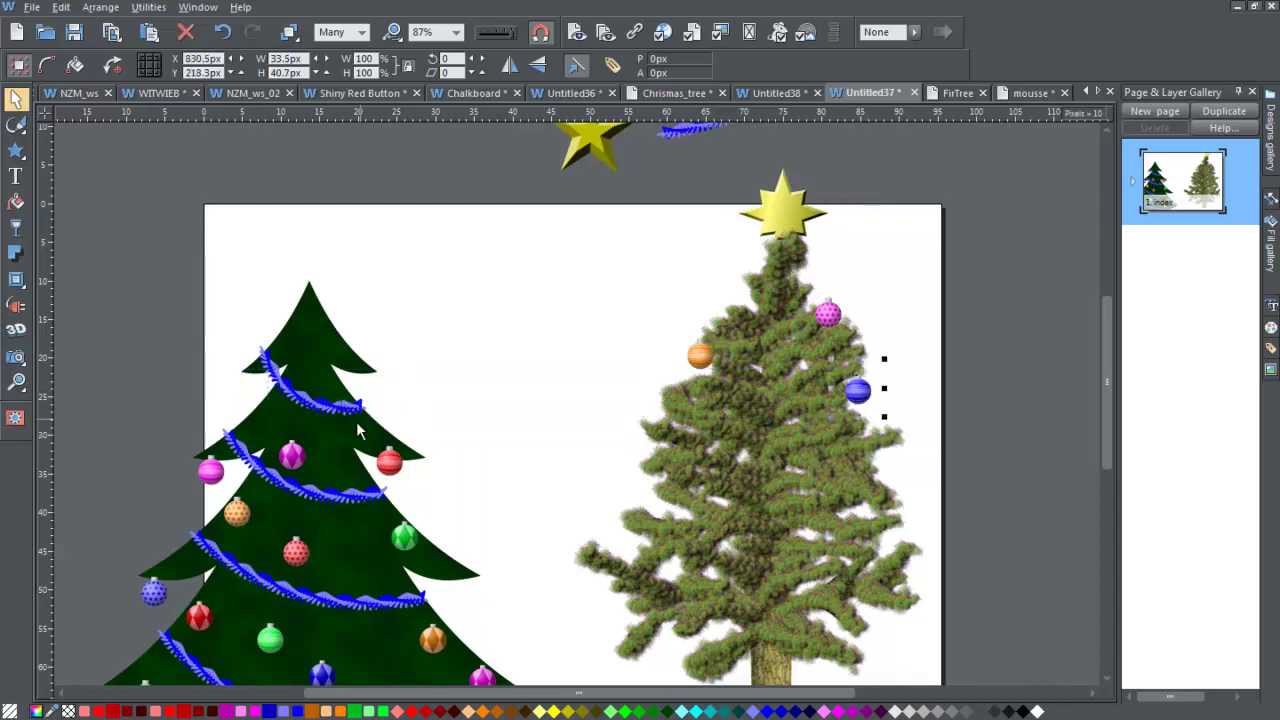
drag(307, 462, 660, 446)
drag(395, 456, 832, 458)
drag(312, 410, 791, 346)
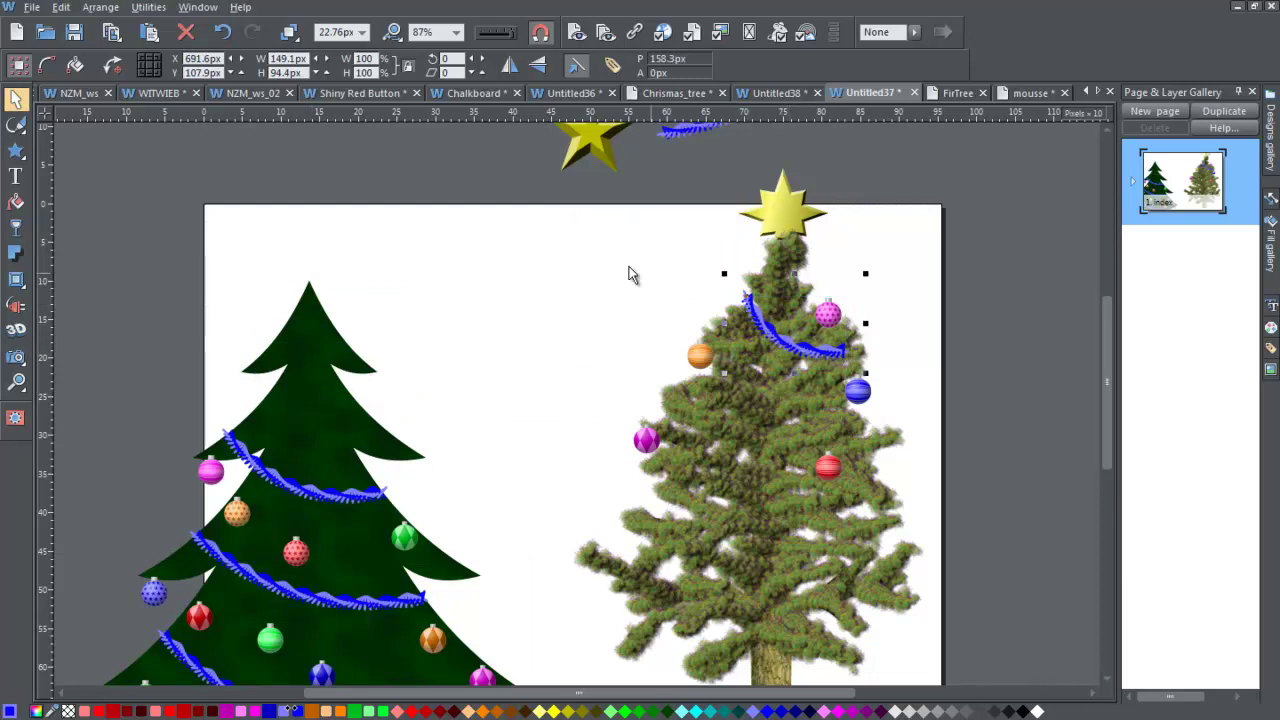
- Stretch the top garland's line outward at both ends so it spans the width of the fir tree
click(18, 126)
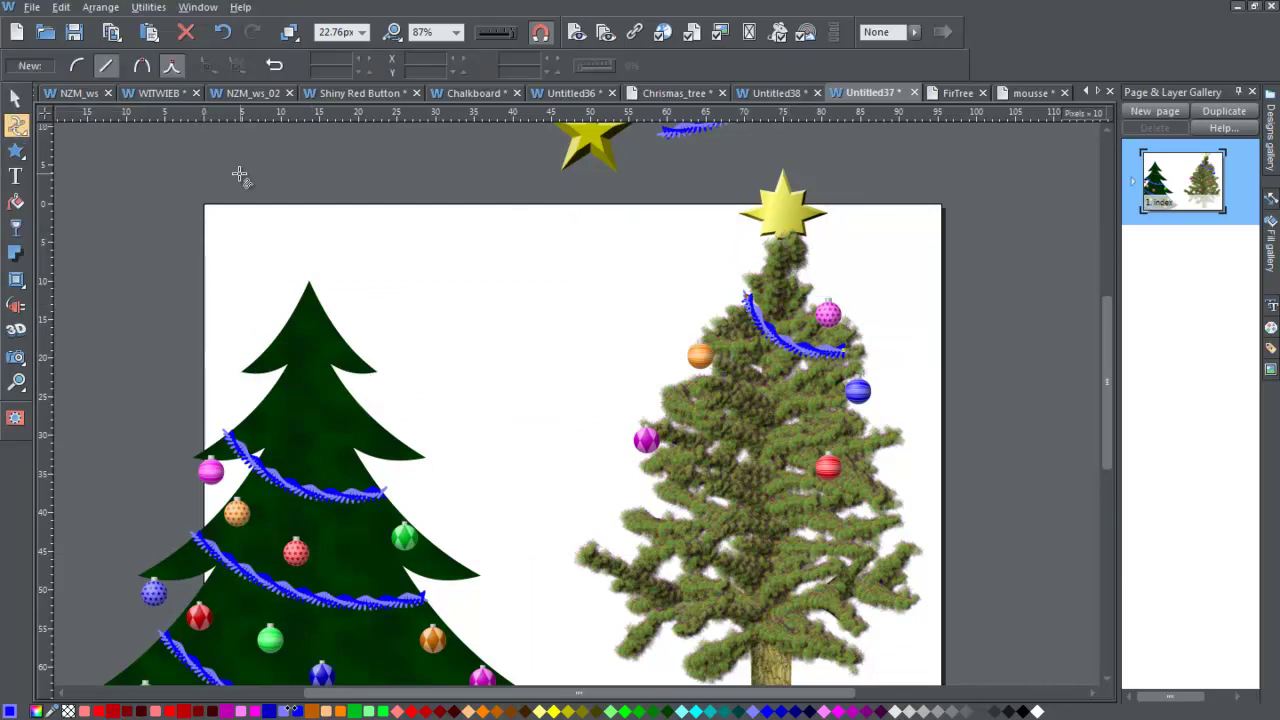
click(848, 356)
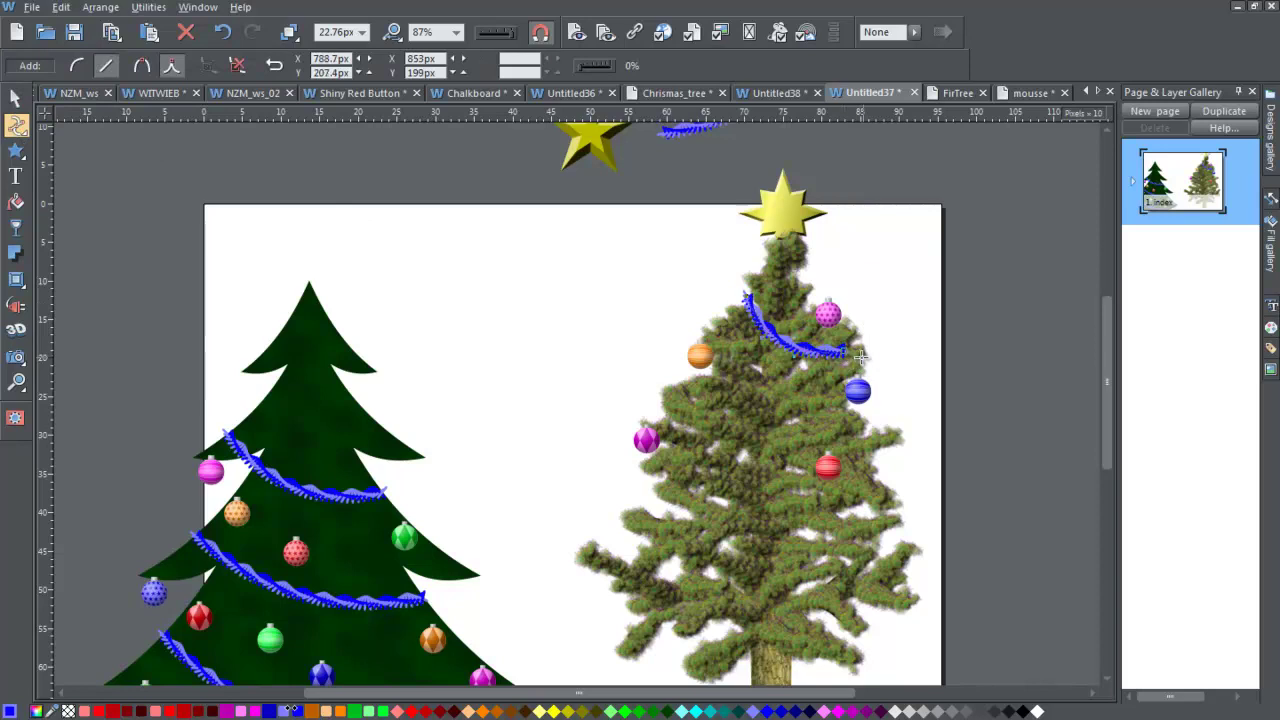
click(867, 358)
drag(752, 306, 738, 300)
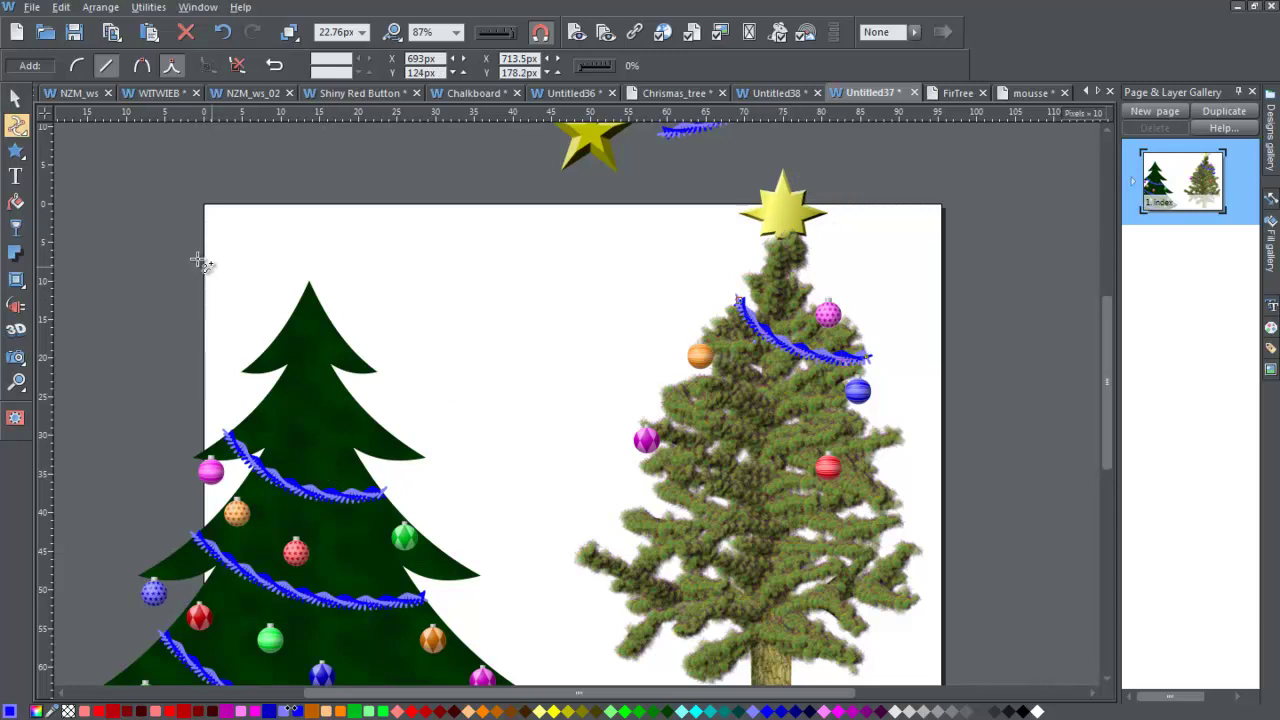
click(15, 98)
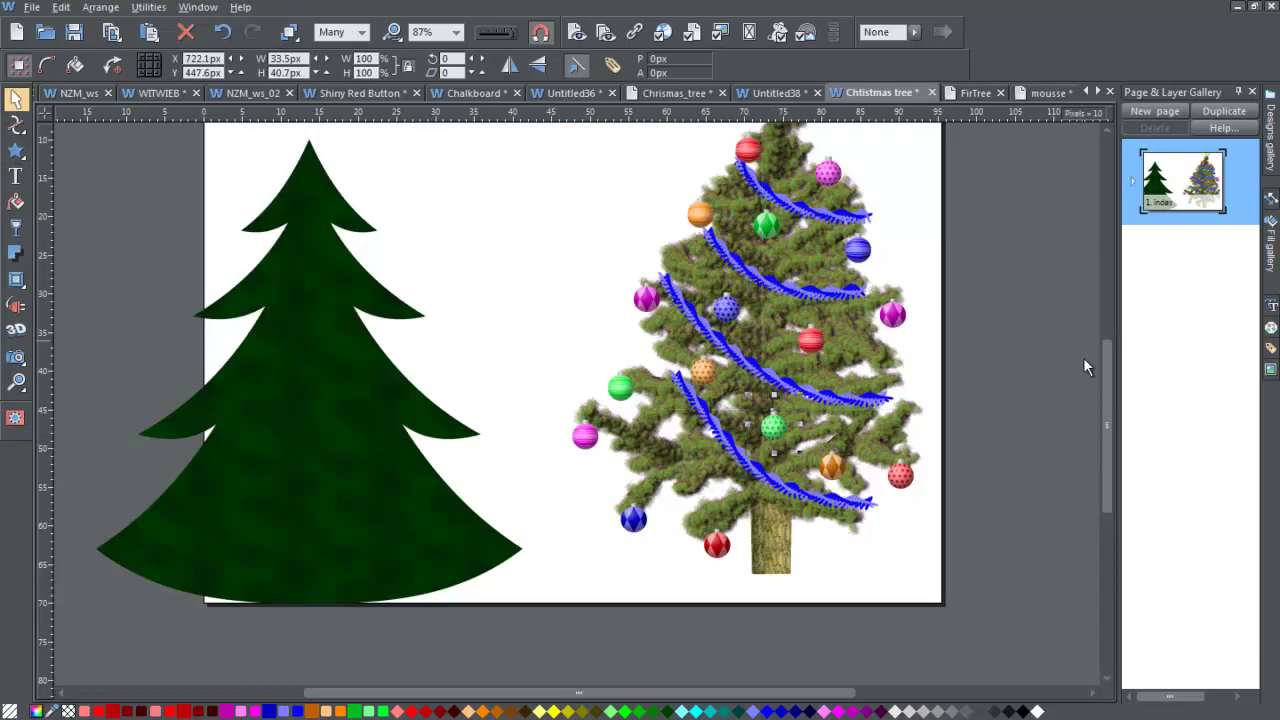
- Nudge the gold star about 5 px to the right on the fir tree's tip
drag(1103, 384, 1098, 348)
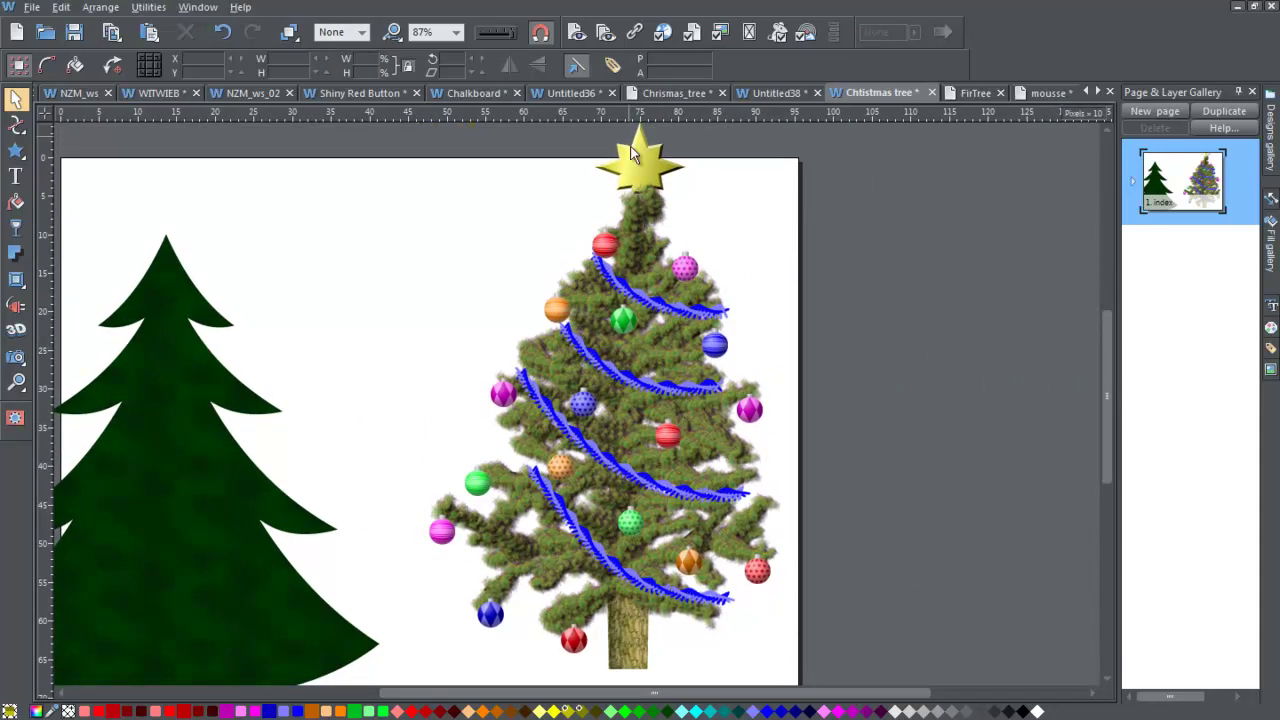
drag(643, 172, 655, 172)
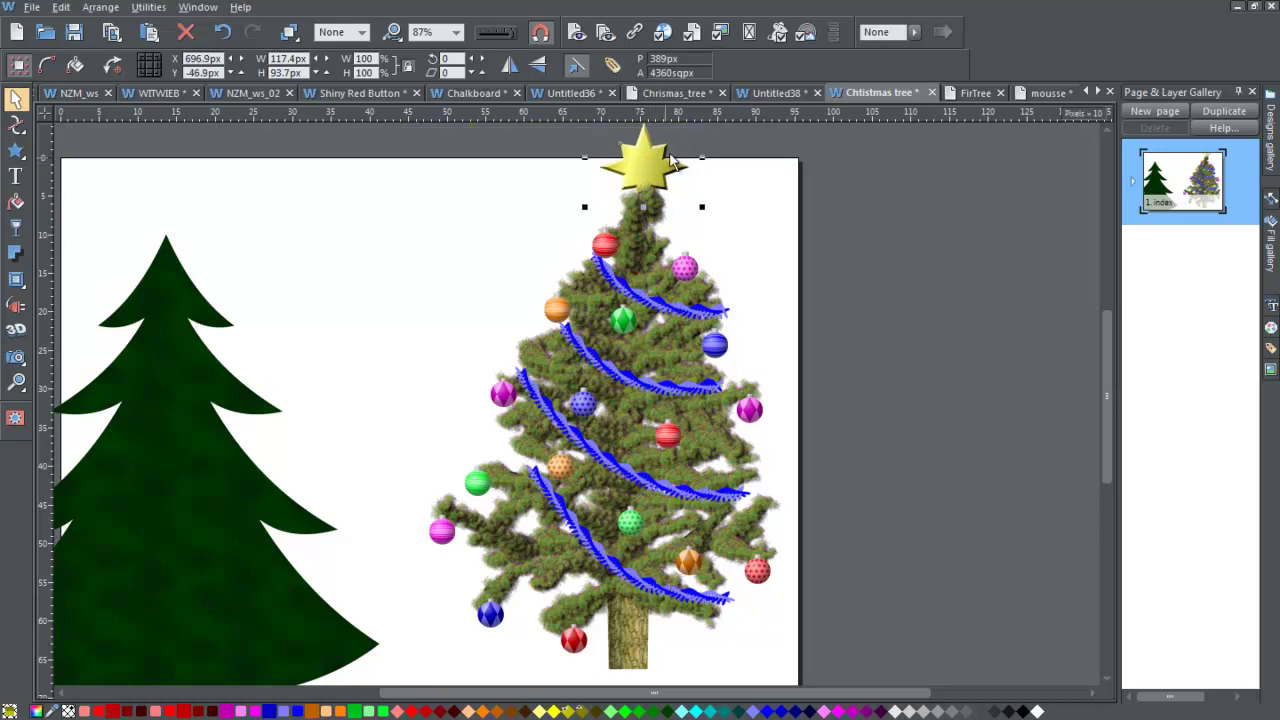
scroll(1100, 347, up, 1)
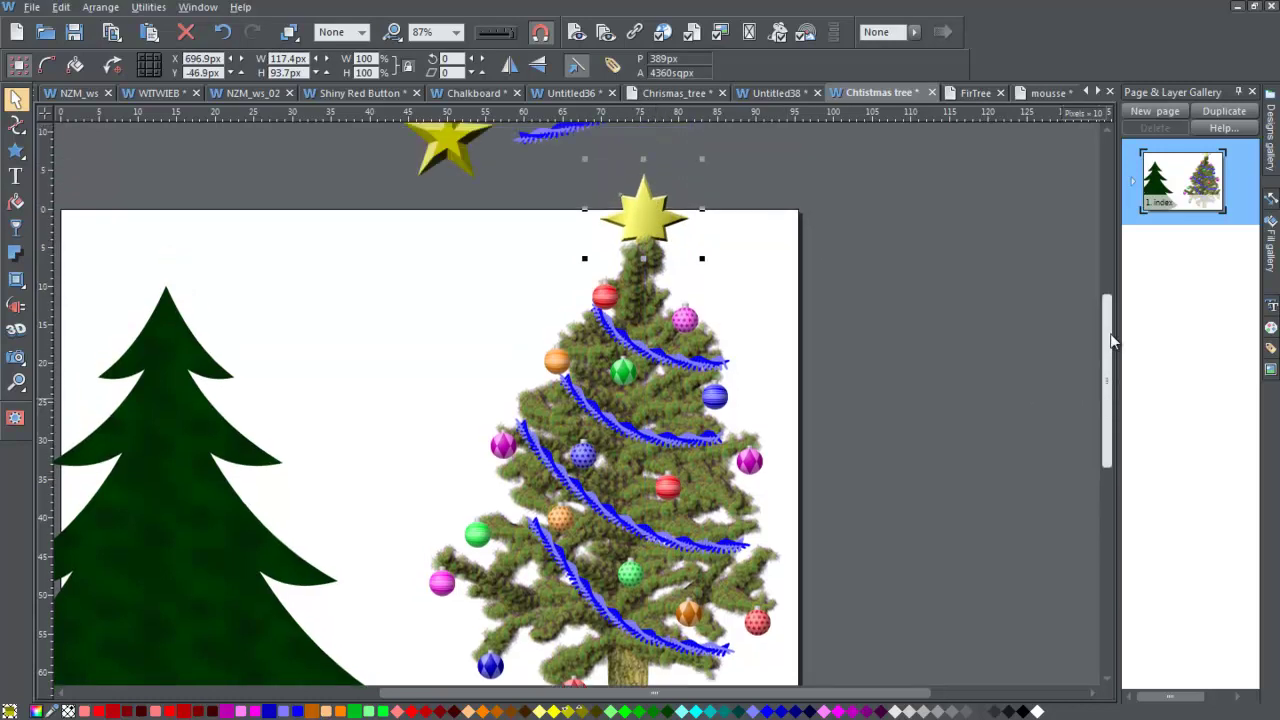
click(897, 158)
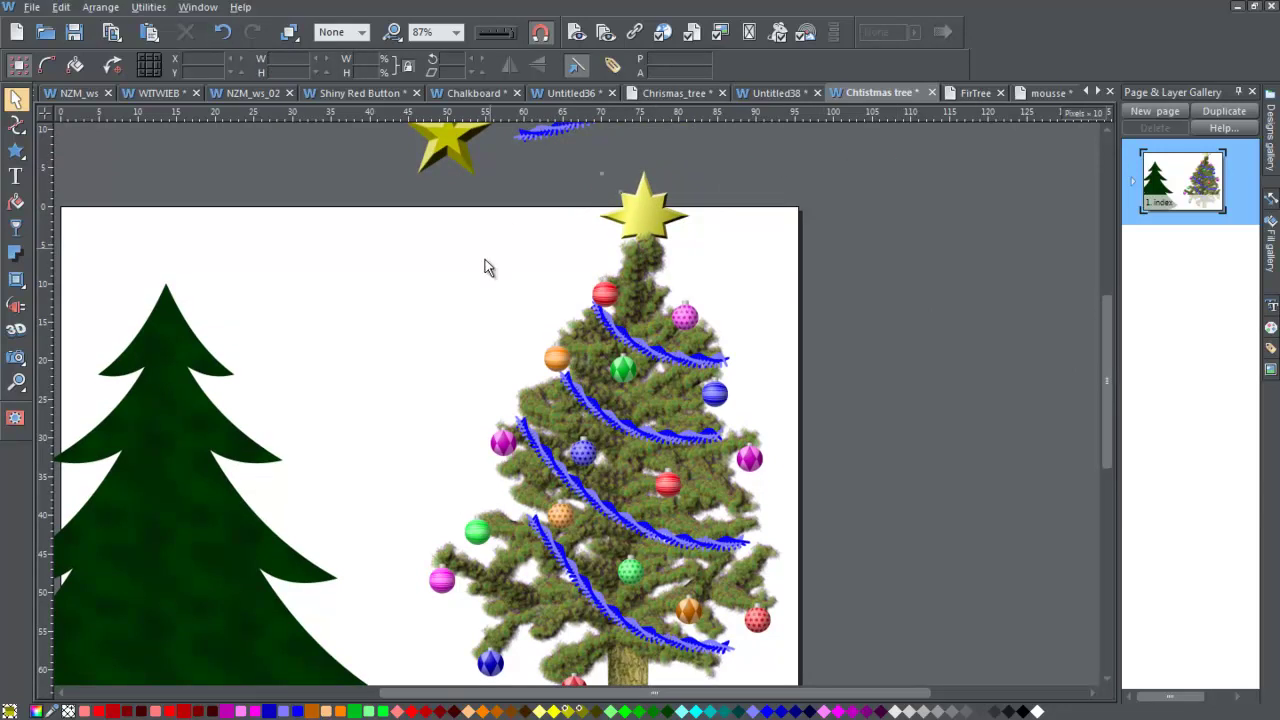
- Select the entire decorated fir tree and shift it about 16 px left and 10 px down on the page
drag(422, 643, 420, 590)
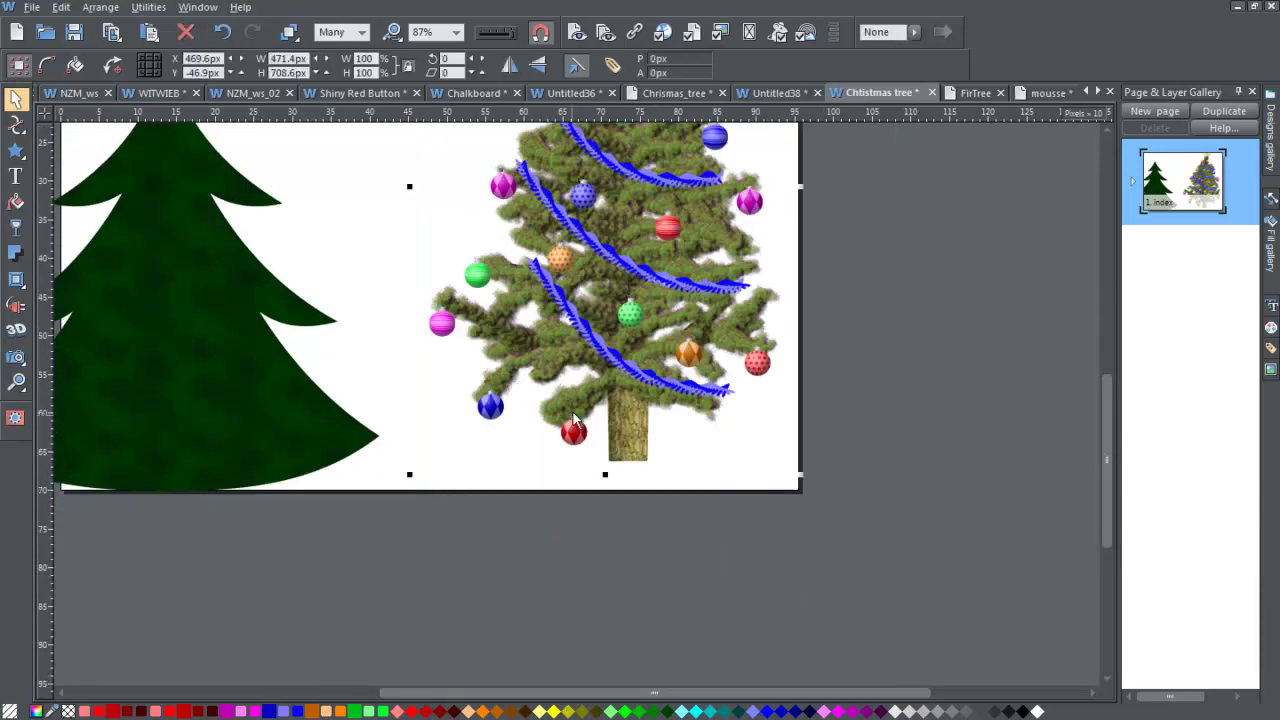
drag(650, 275, 638, 340)
drag(1107, 461, 1107, 409)
drag(730, 378, 672, 330)
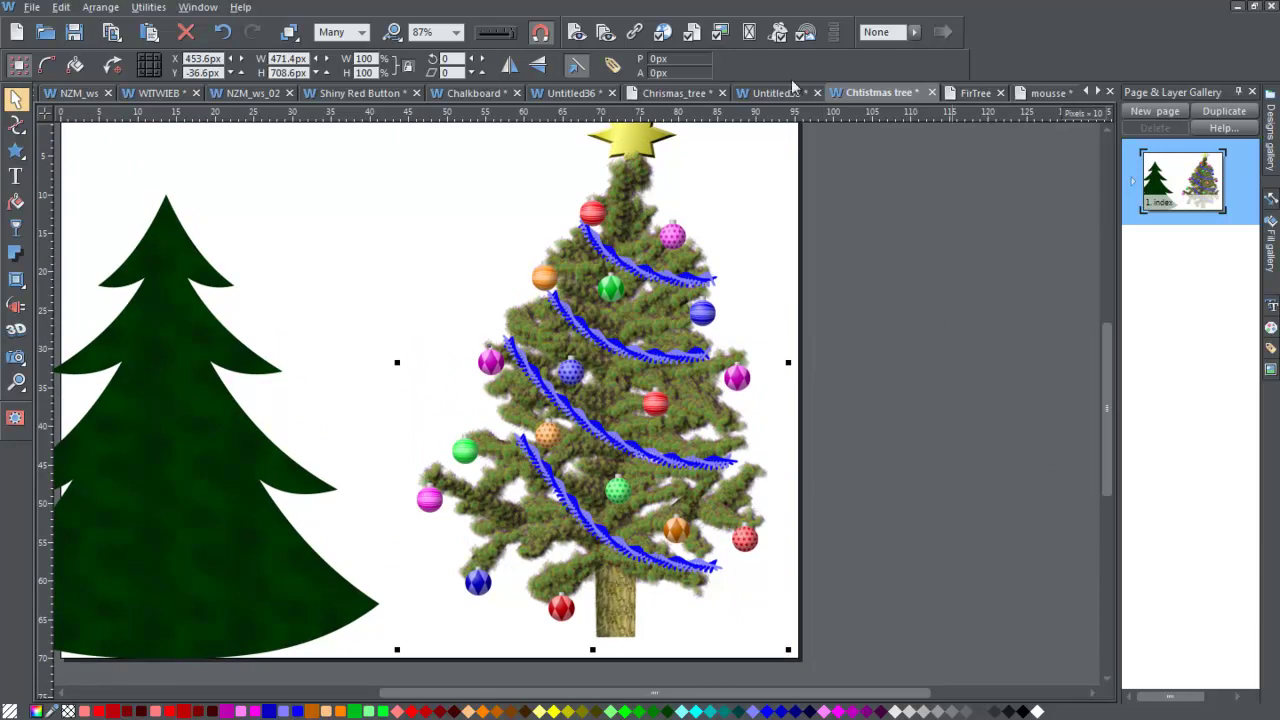
- Scale the decorated fir tree down to about 438 by 658 px so that its star fits within the page
click(457, 33)
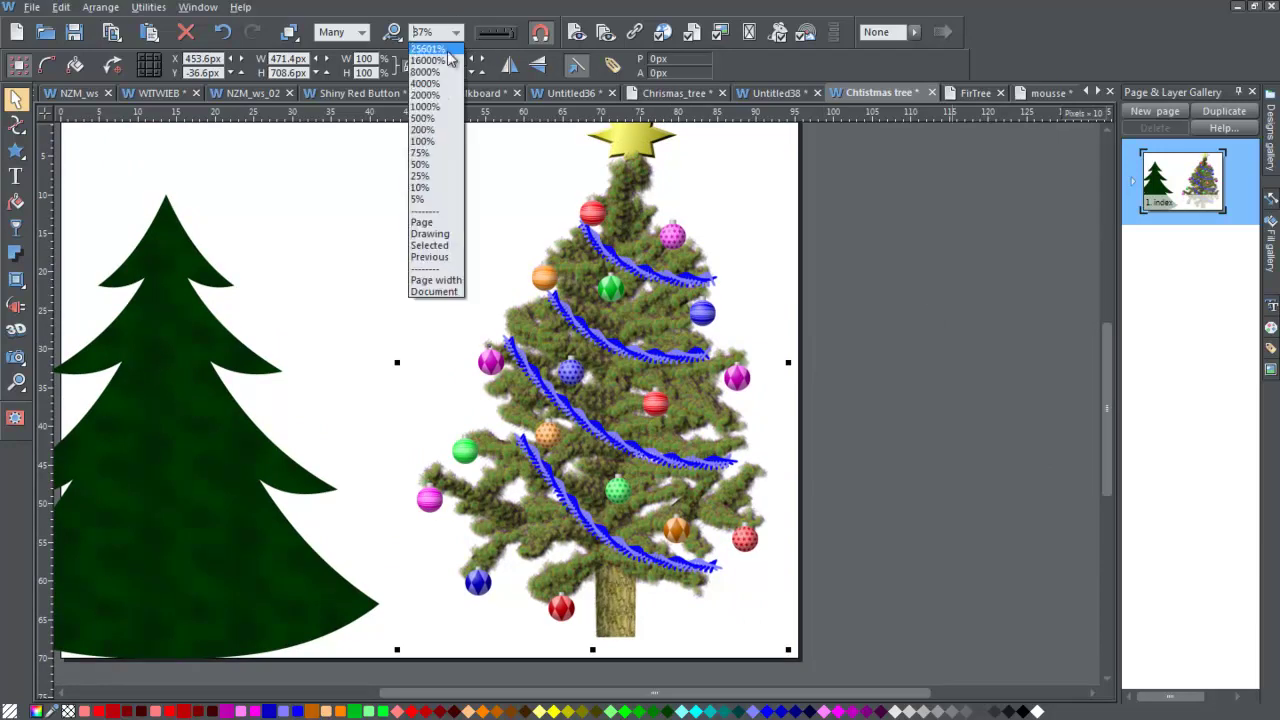
click(428, 222)
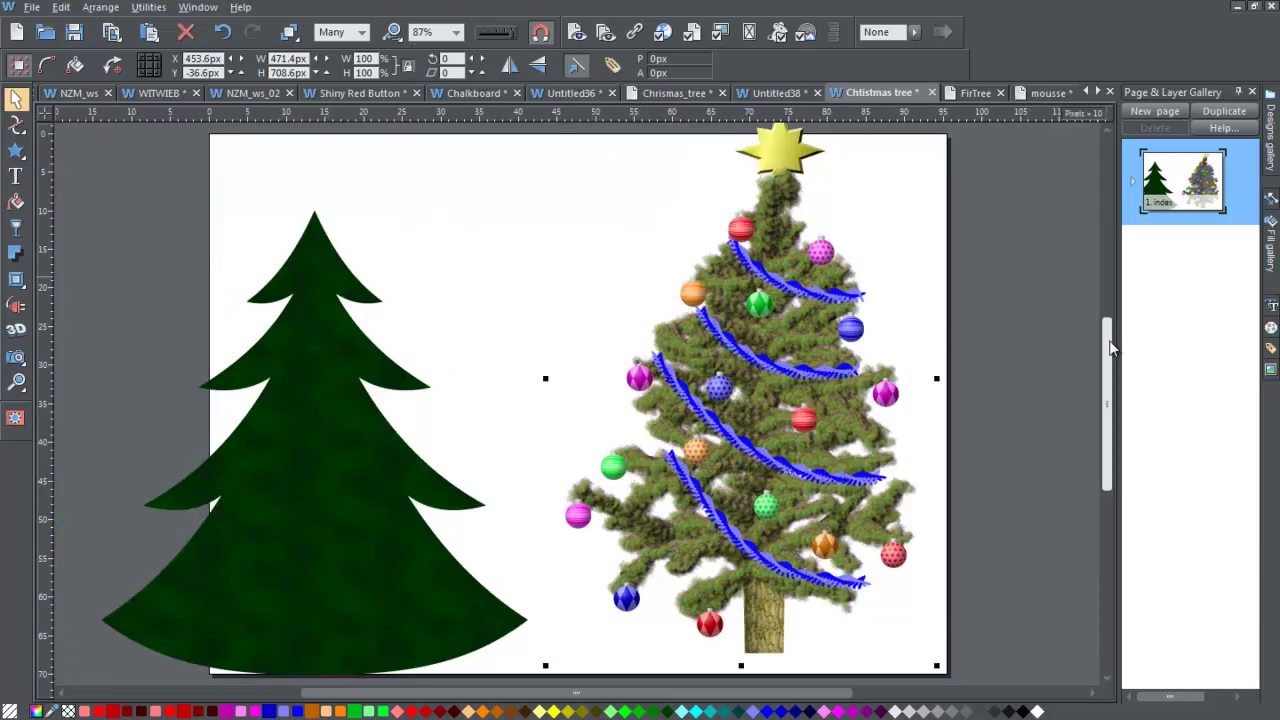
scroll(993, 304, up, 2)
drag(934, 163, 909, 203)
drag(1107, 321, 1107, 345)
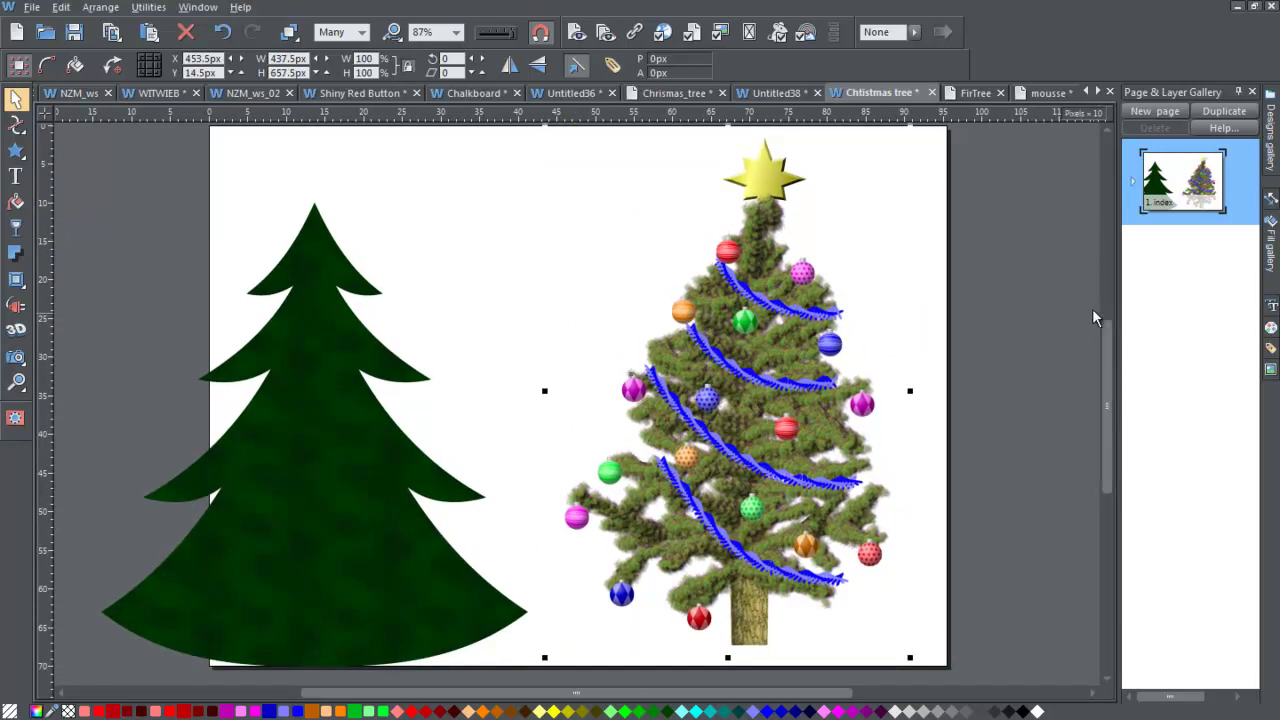